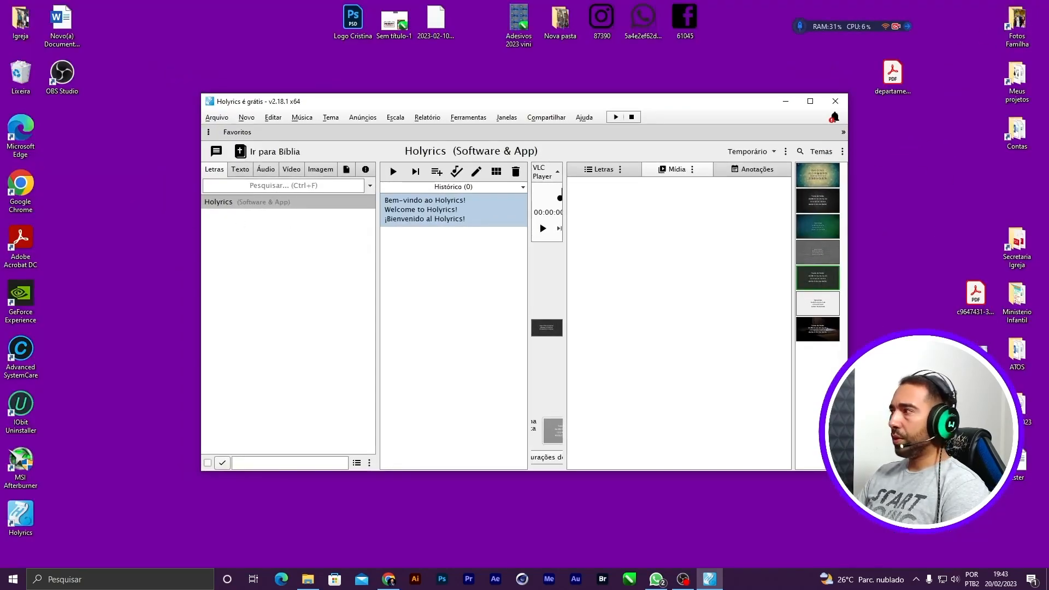
# - Add the WhatsApp image of 2023-02-17 from the desktop to the media playlist and maximize the program window
pyautogui.moveTo(978, 350); pyautogui.dragTo(712, 265)
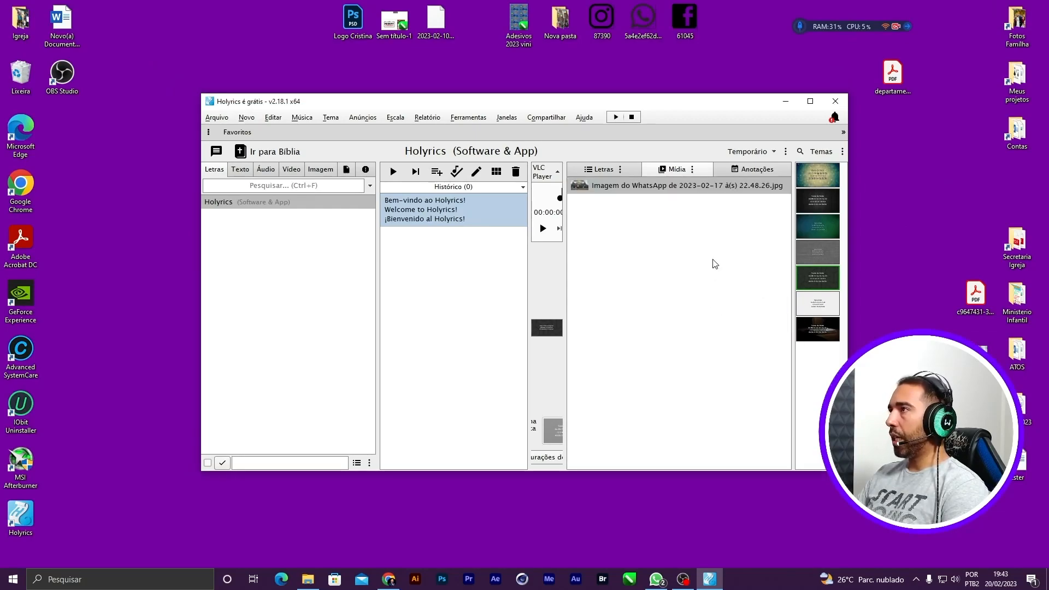
pyautogui.click(810, 103)
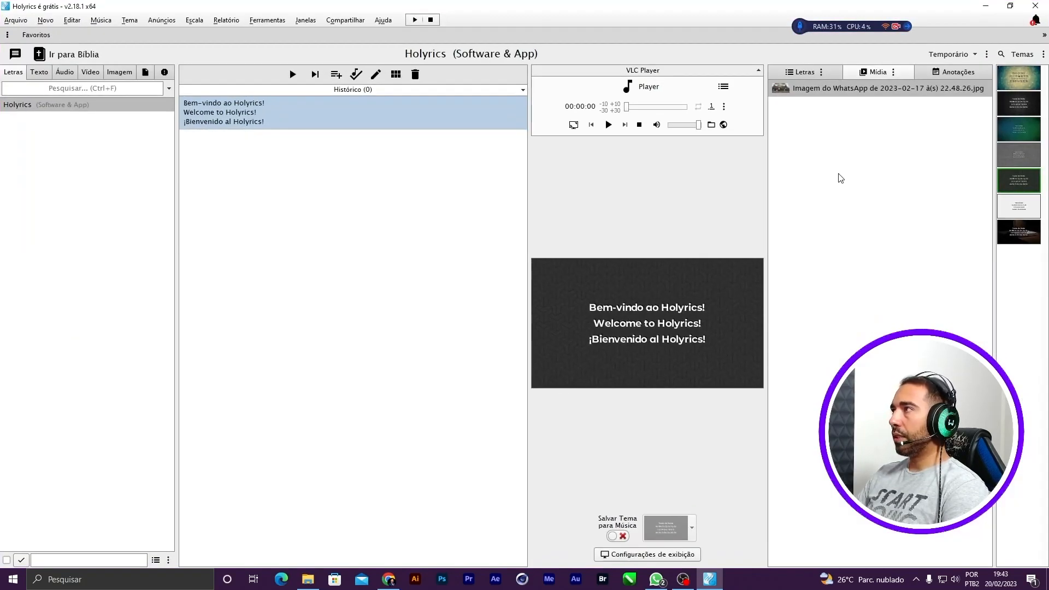
pyautogui.click(987, 55)
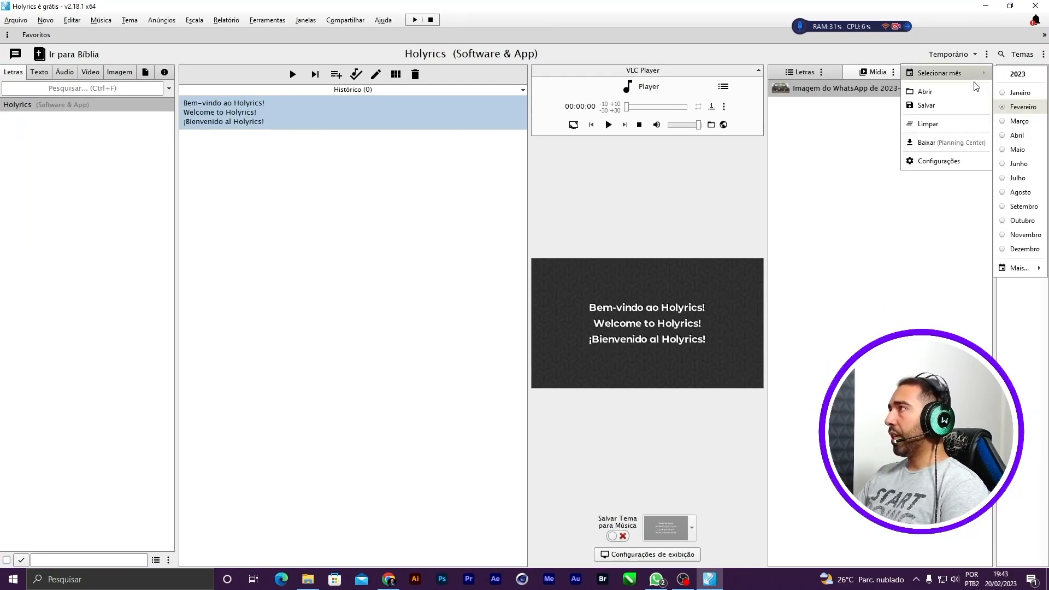
pyautogui.click(839, 157)
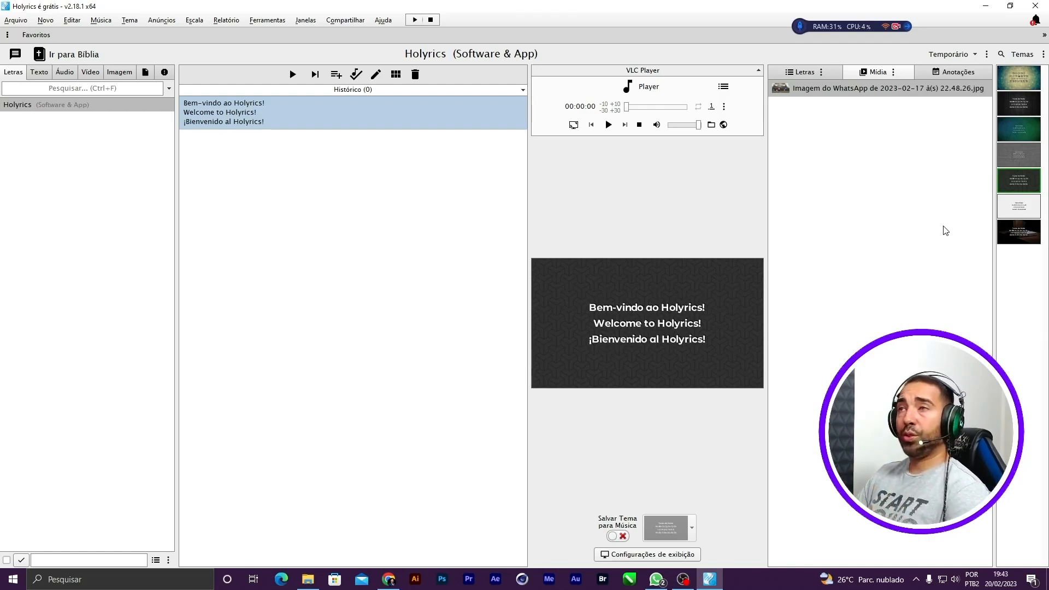
# - Present the WhatsApp image from the media playlist full screen and end the presentation
pyautogui.doubleClick(838, 90)
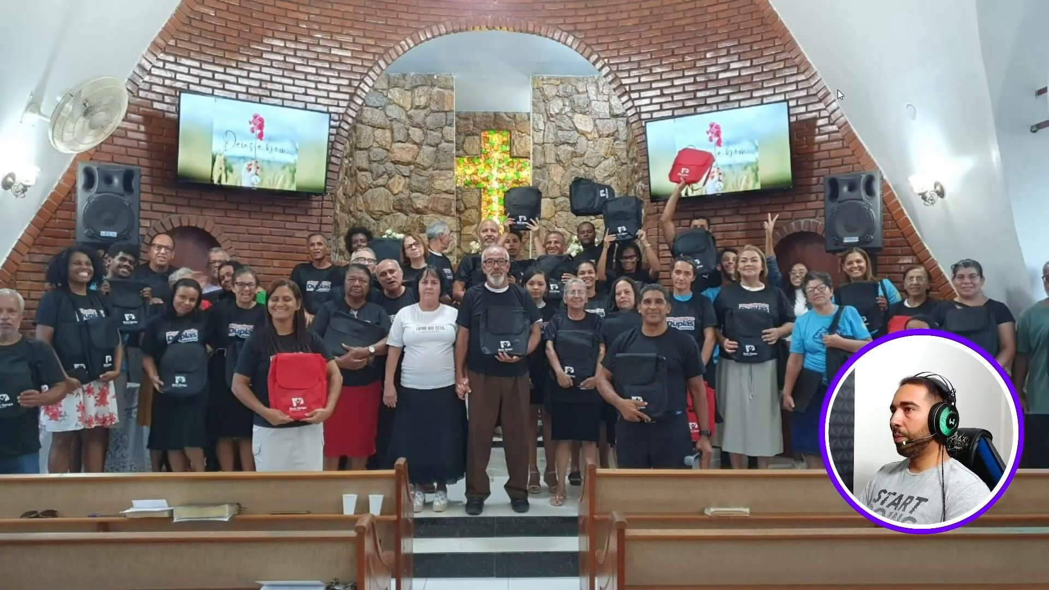
pyautogui.press('Escape')
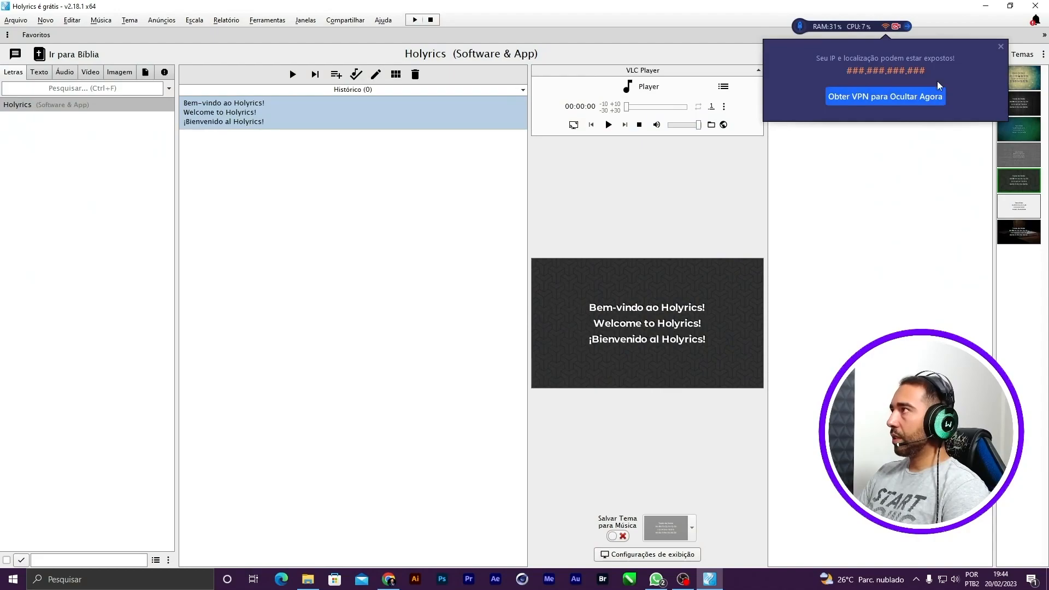
pyautogui.click(1001, 47)
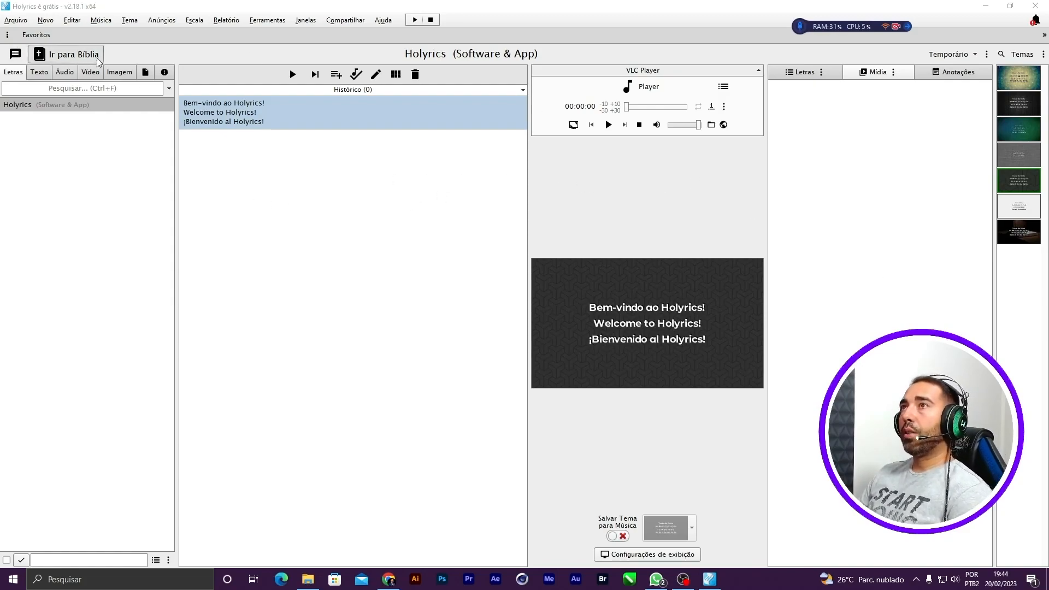
pyautogui.click(102, 21)
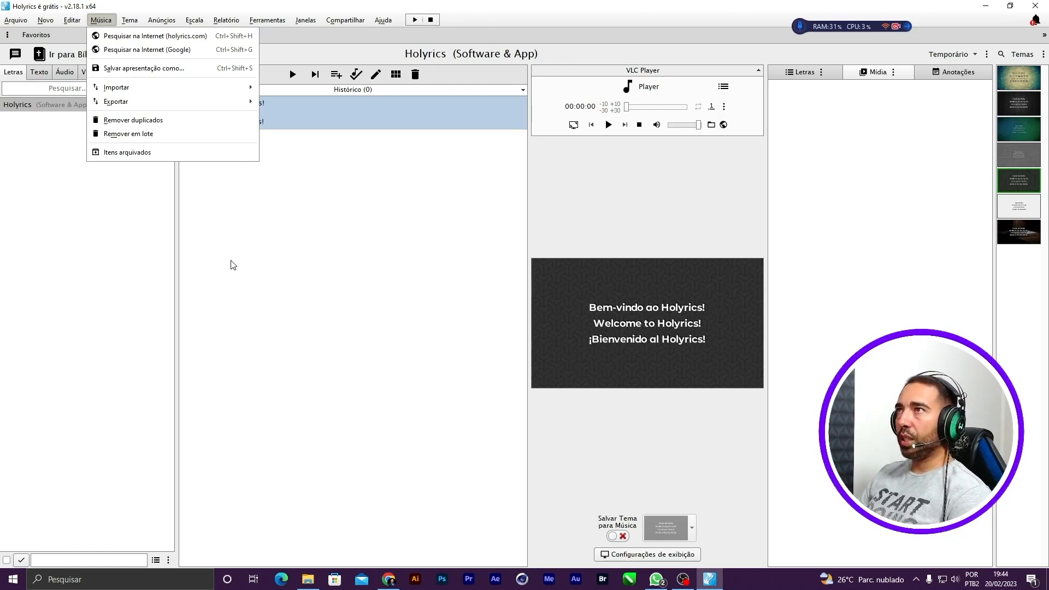
pyautogui.click(23, 163)
pyautogui.click(16, 21)
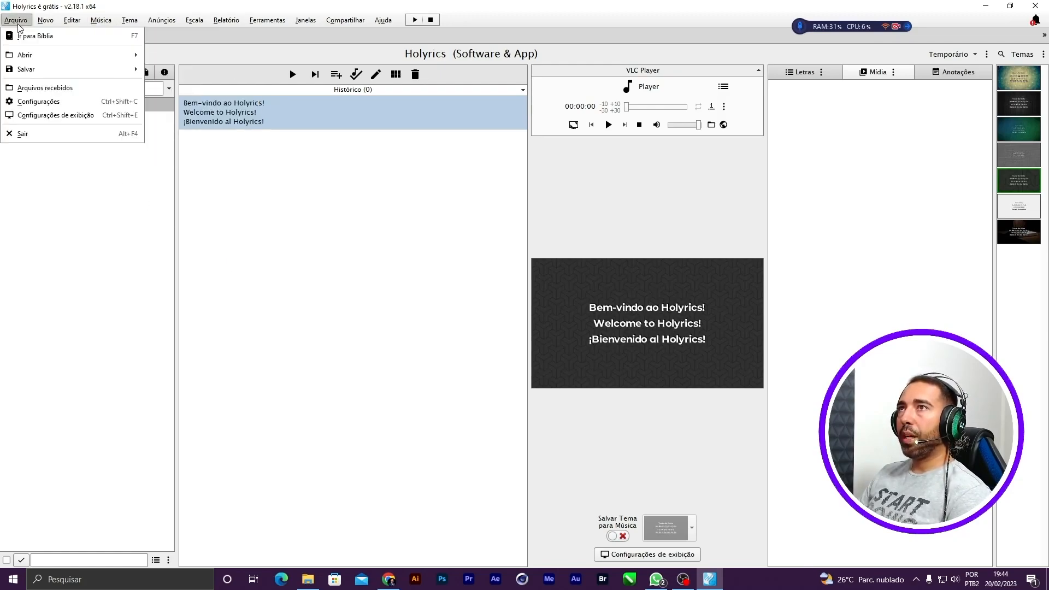
pyautogui.moveTo(41, 23)
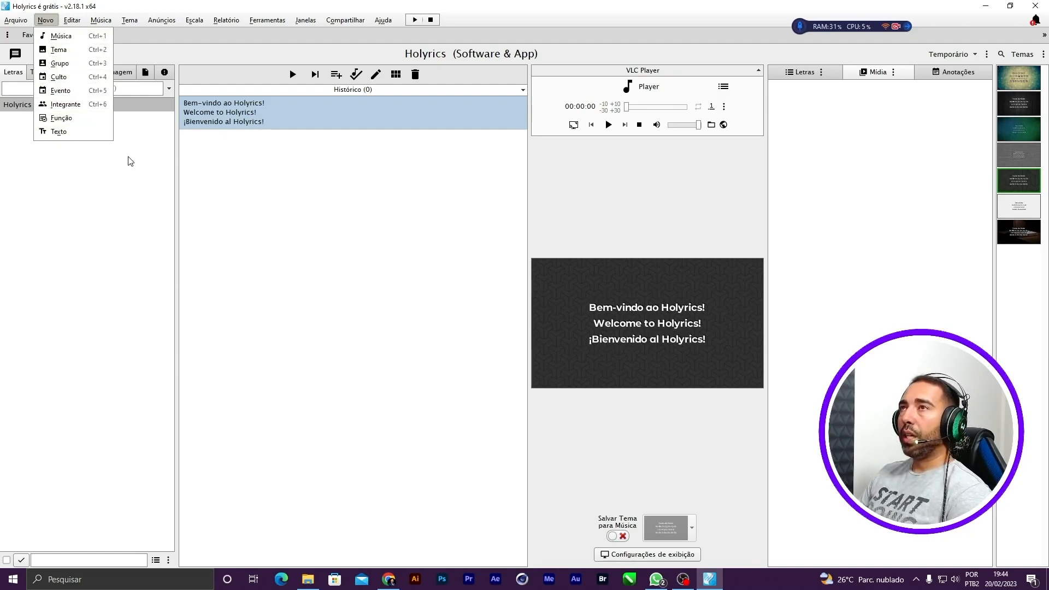
pyautogui.click(69, 39)
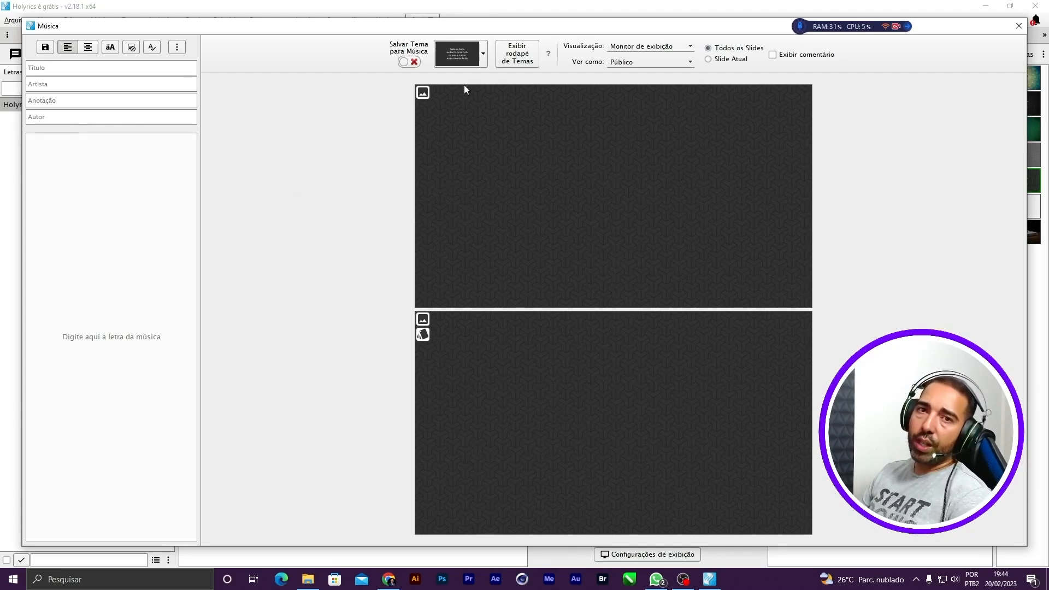
pyautogui.click(1018, 27)
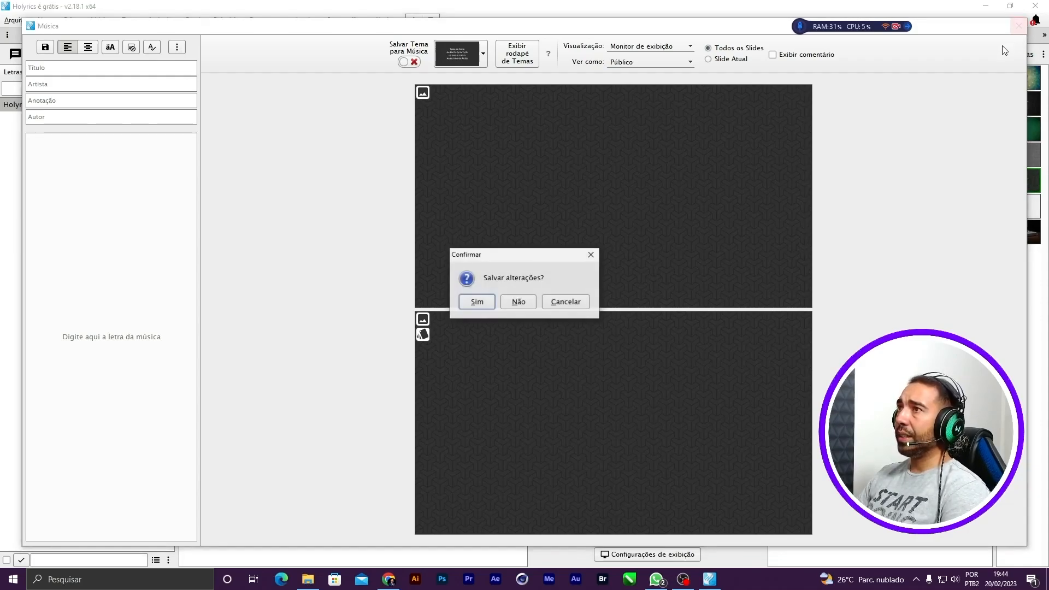
pyautogui.click(510, 306)
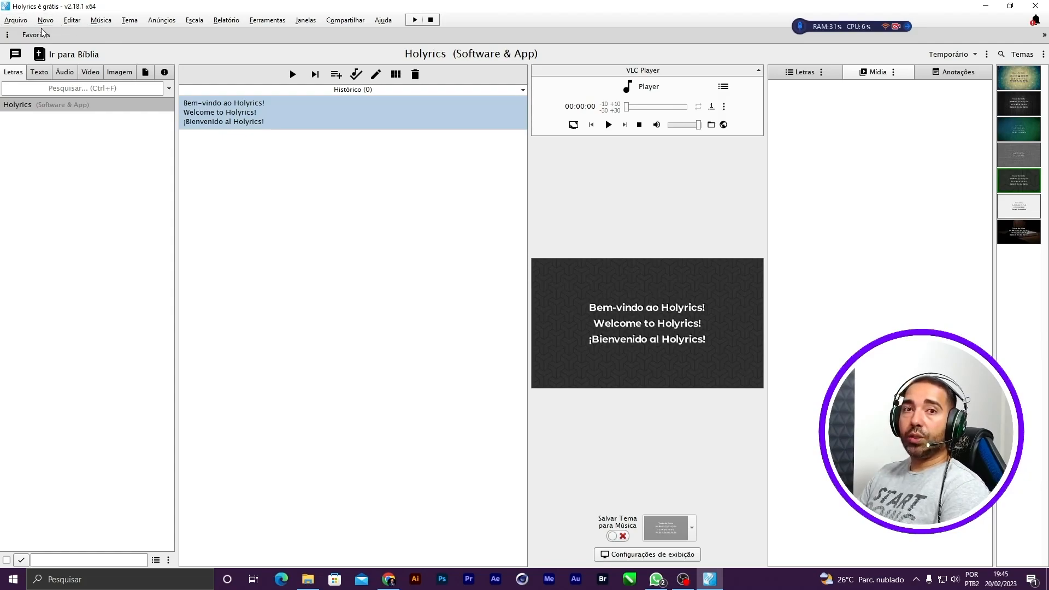
# - Search Google for the lyrics of "oferta maior" and create a song from the Ministério de Louvor Viver result
pyautogui.click(131, 21)
pyautogui.moveTo(98, 16)
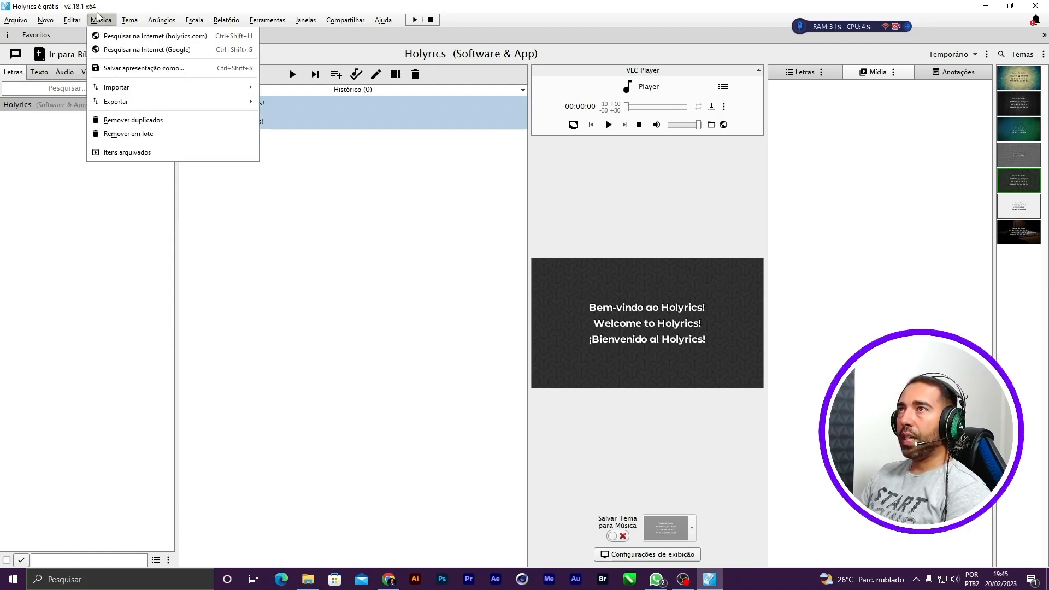
pyautogui.click(146, 51)
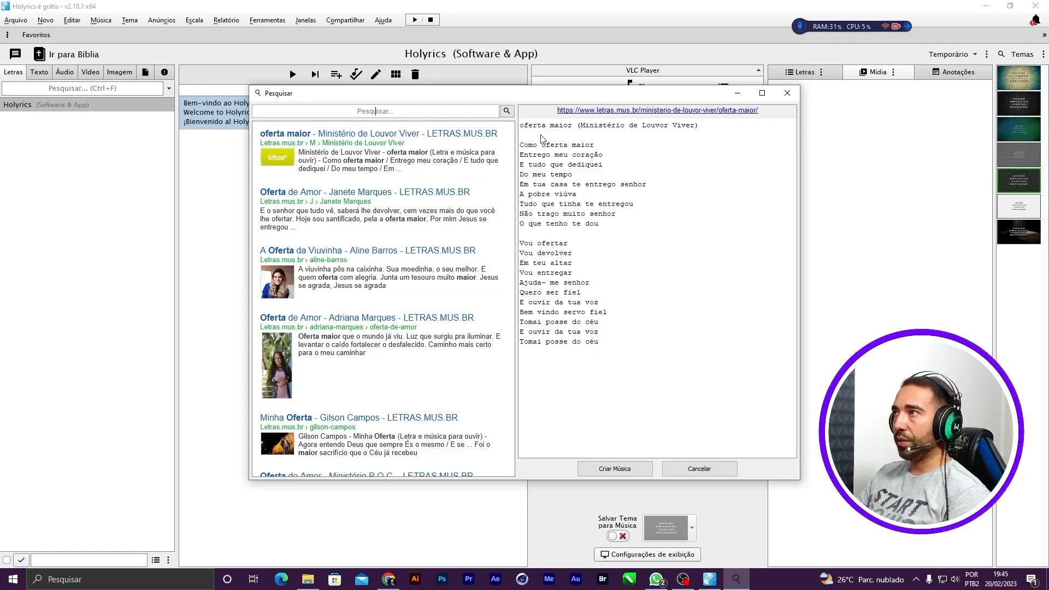
pyautogui.click(306, 194)
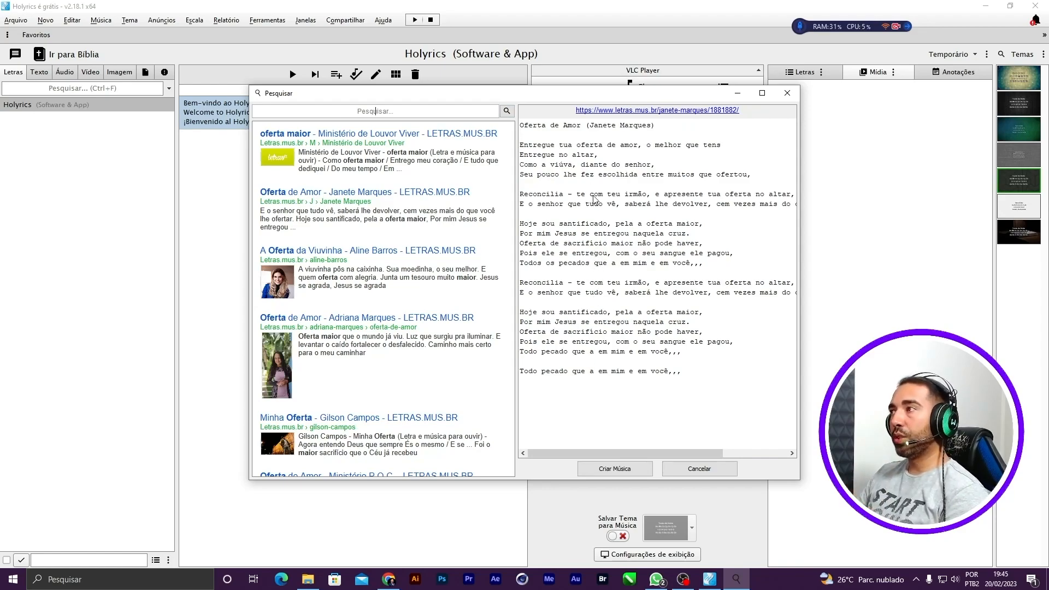
pyautogui.click(338, 137)
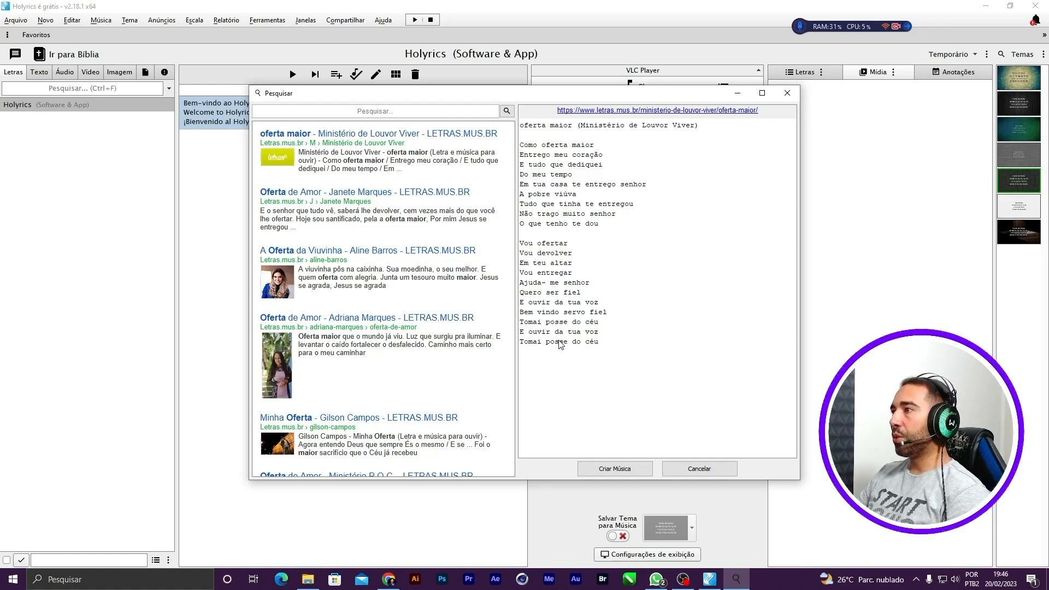
pyautogui.click(606, 470)
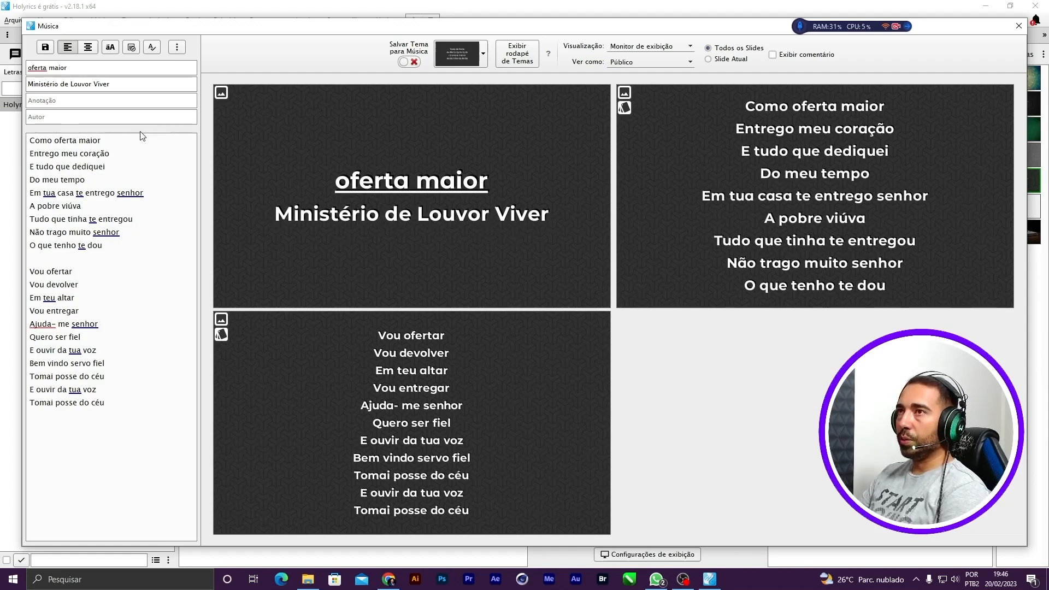
# - Split the first verse into separate slides with blank lines after "Entrego meu coração", "Do meu tempo" and "A pobre viúva"
pyautogui.click(142, 155)
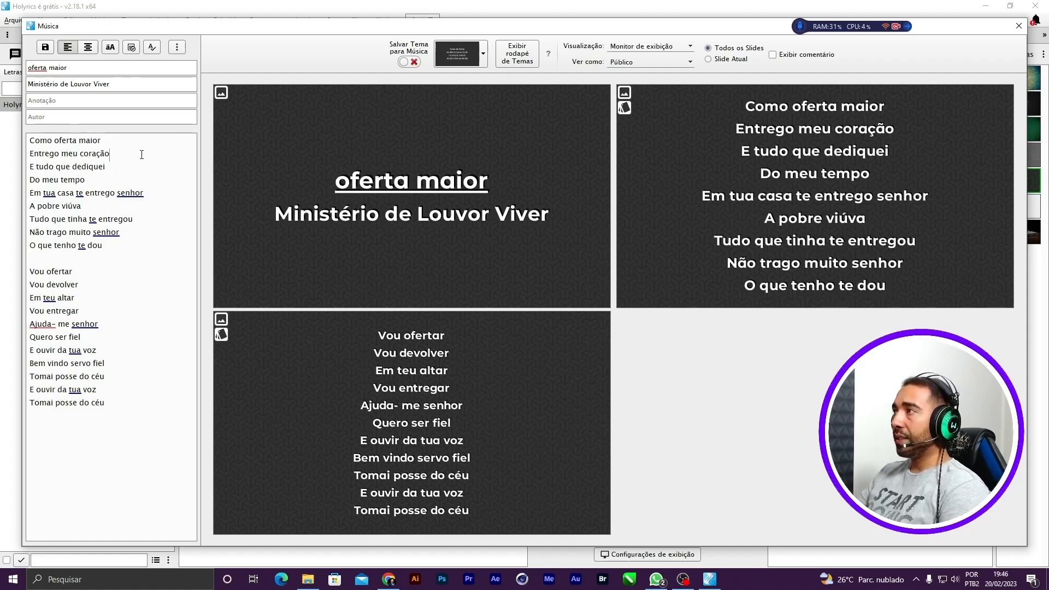
pyautogui.click(141, 155)
pyautogui.press('Return')
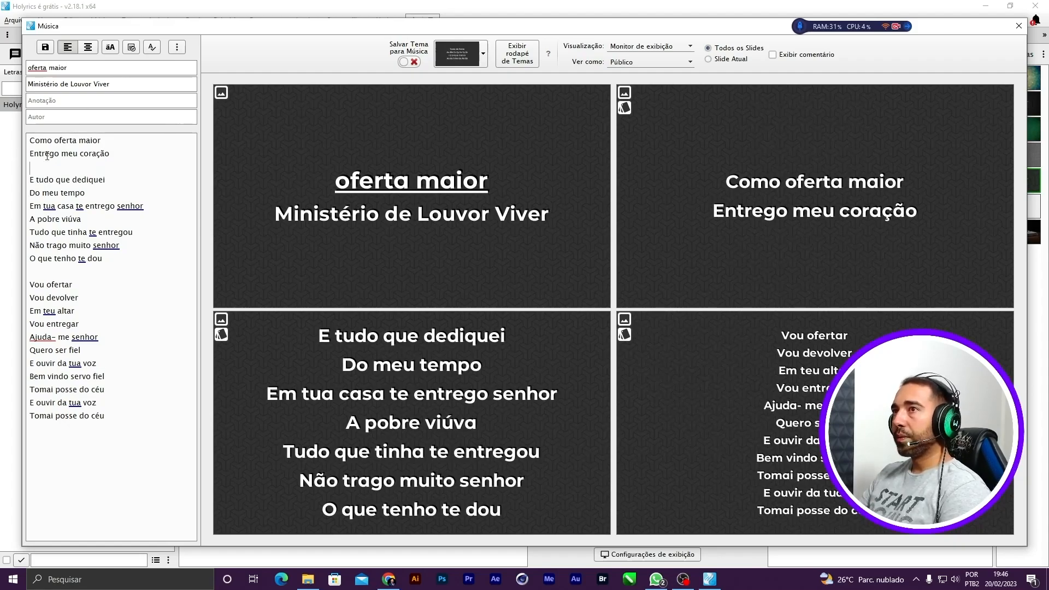
pyautogui.click(101, 196)
pyautogui.press('Return')
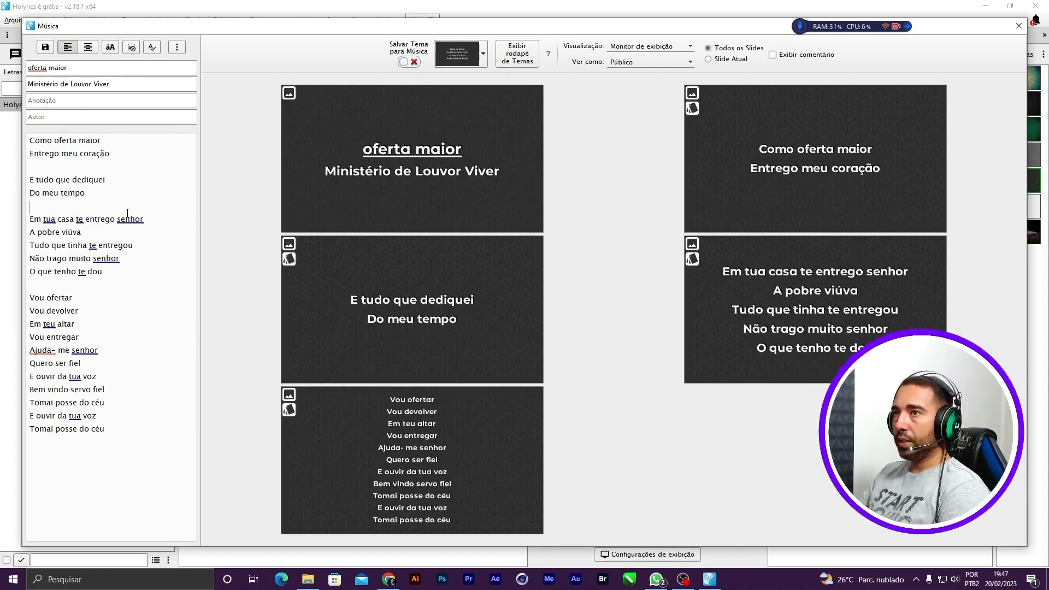
pyautogui.press('Return')
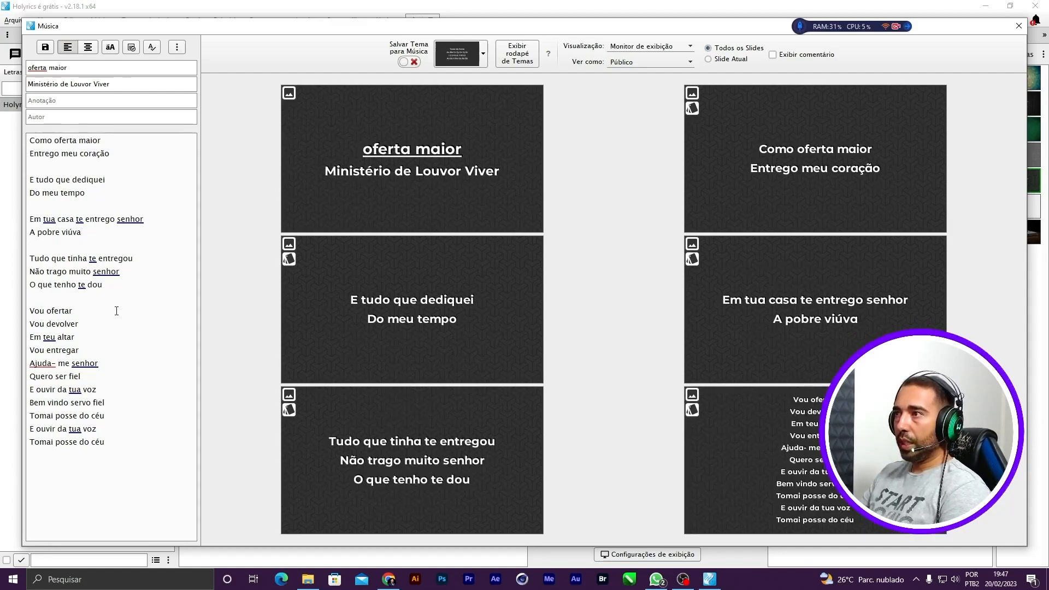
# - Split the second verse into separate slides with blank lines after "Em teu altar", "Quero ser fiel" and the first "Tomai posse do céu"
pyautogui.click(83, 339)
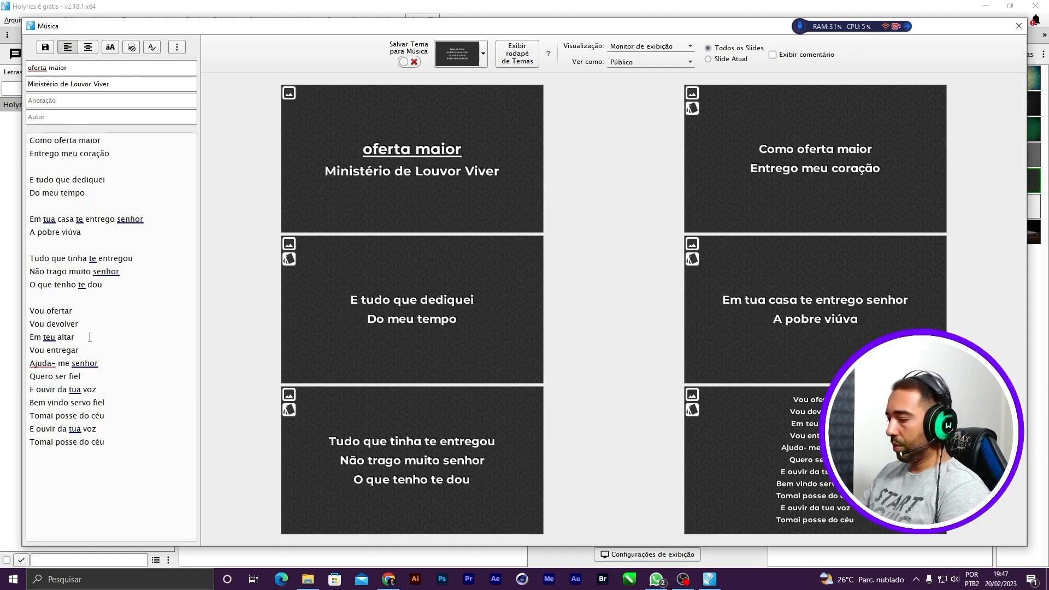
pyautogui.press('Return')
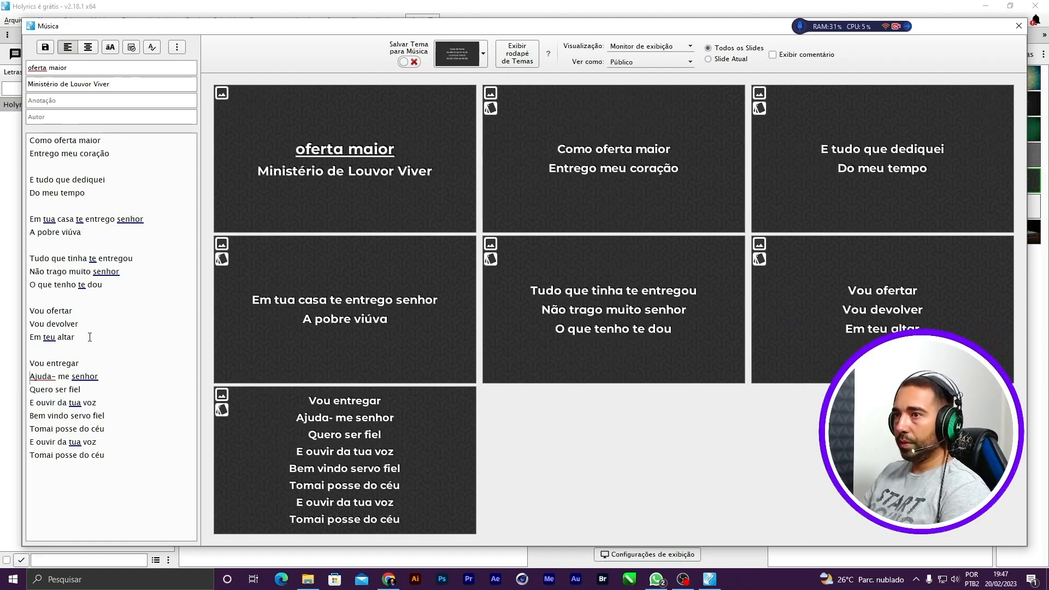
pyautogui.press('Down')
pyautogui.press('Return')
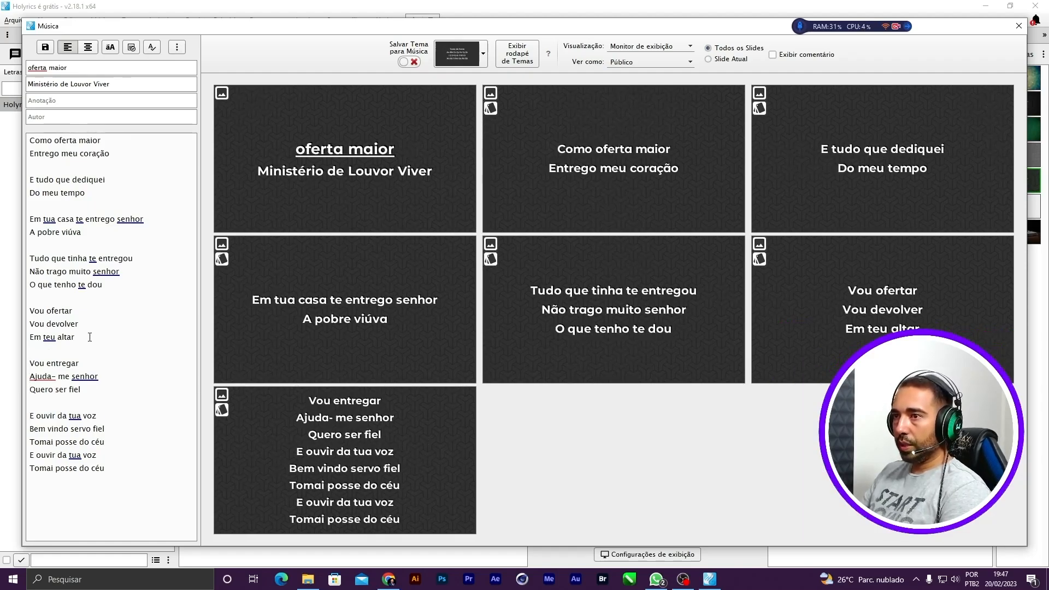
pyautogui.press('Down')
pyautogui.press('Down')
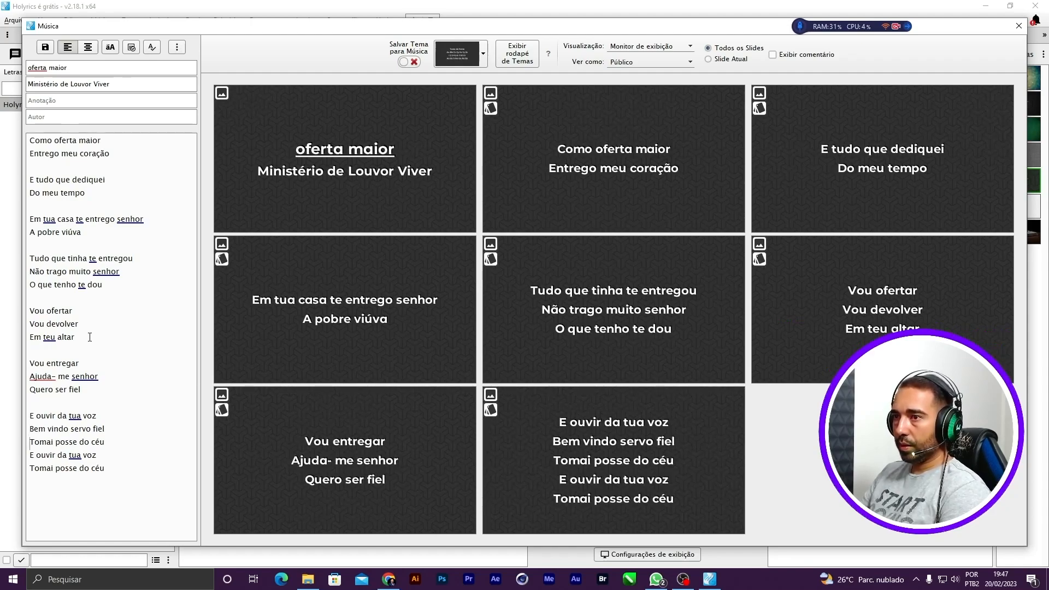
pyautogui.press('Down')
pyautogui.press('Return')
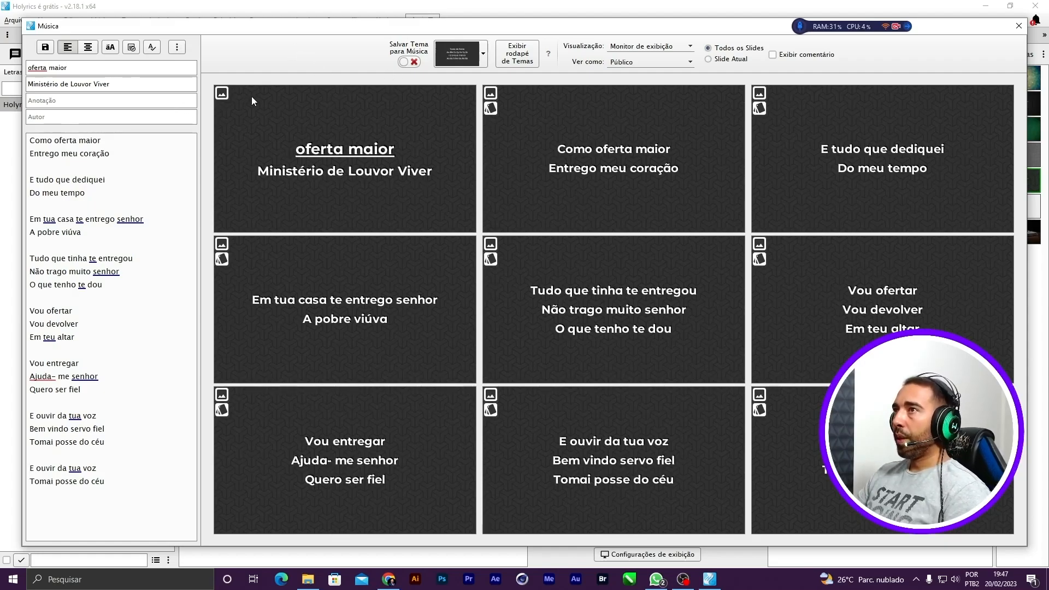
# - Examine the theme, image, video, own-image and own-video backgrounds available for the song's title slide
pyautogui.click(221, 93)
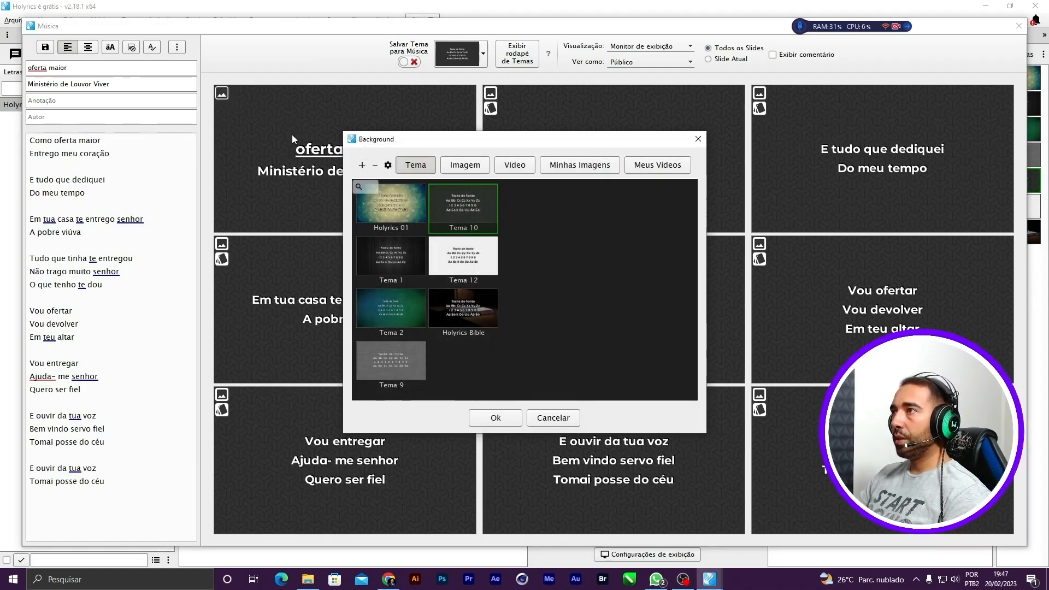
pyautogui.click(477, 164)
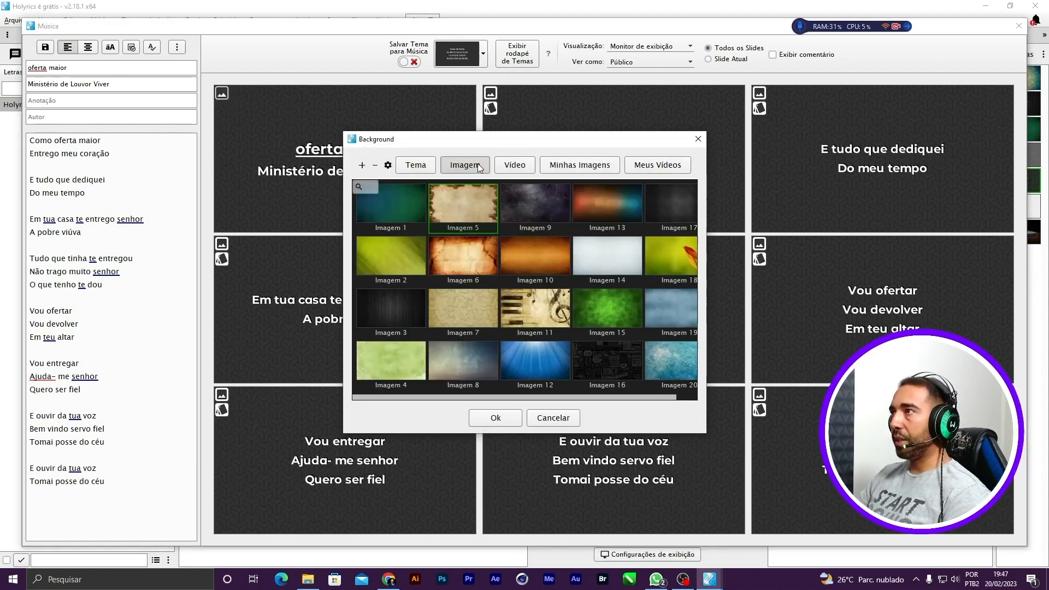
pyautogui.click(415, 166)
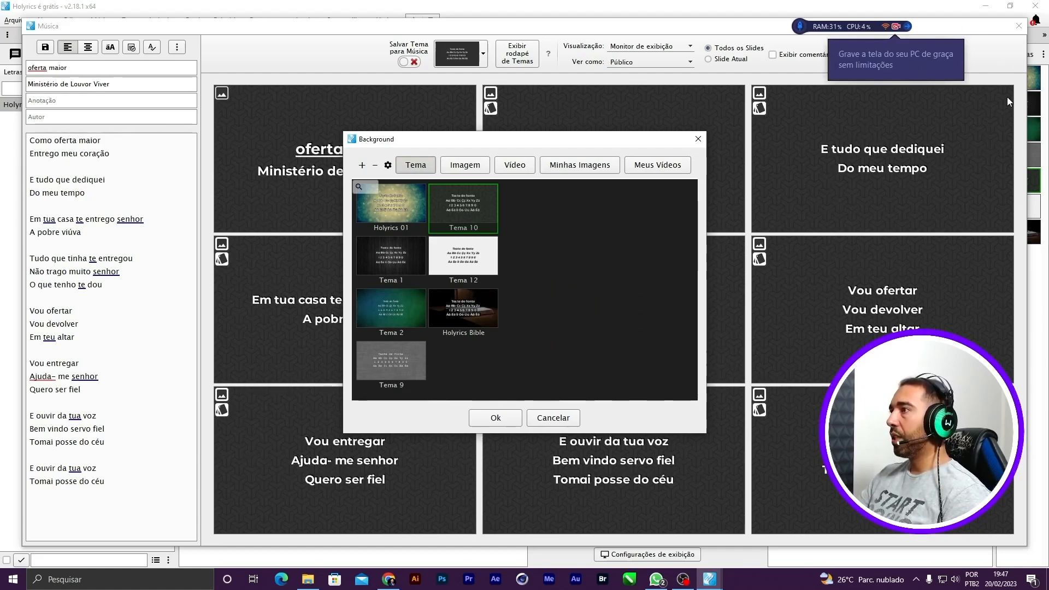
pyautogui.click(992, 55)
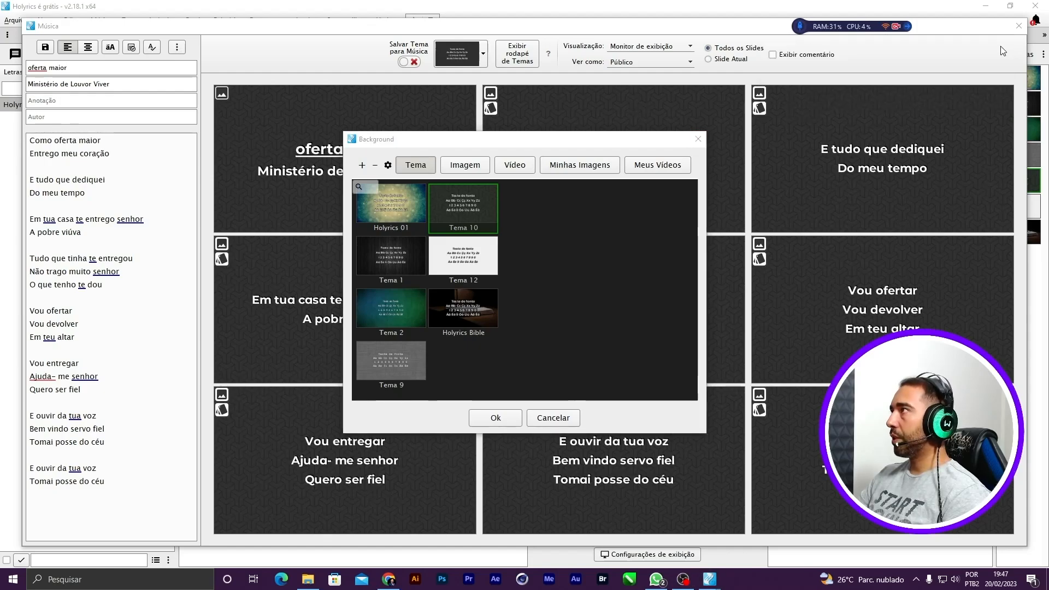
pyautogui.click(454, 169)
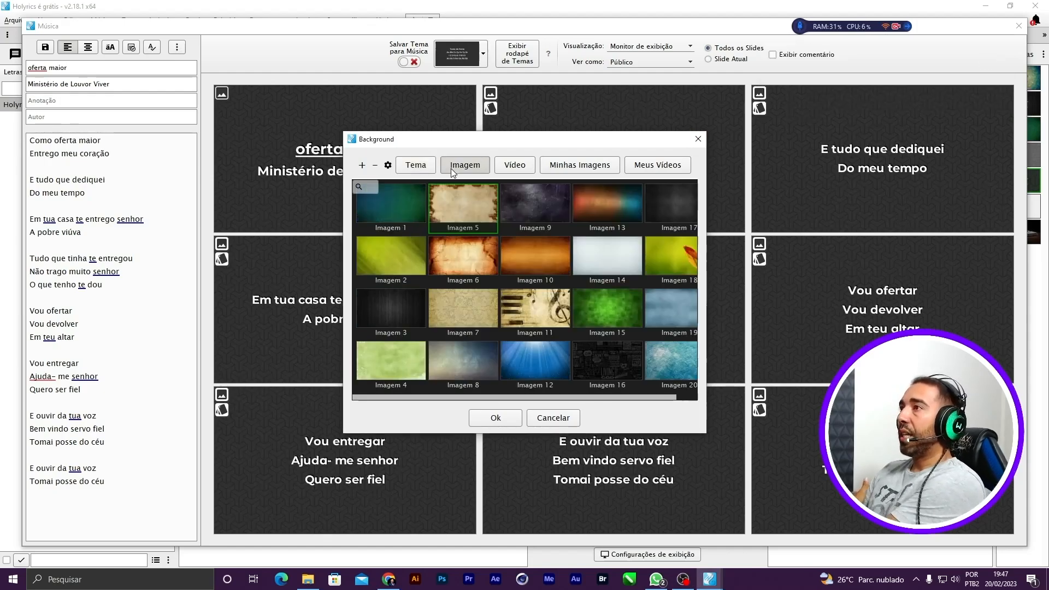
pyautogui.click(507, 165)
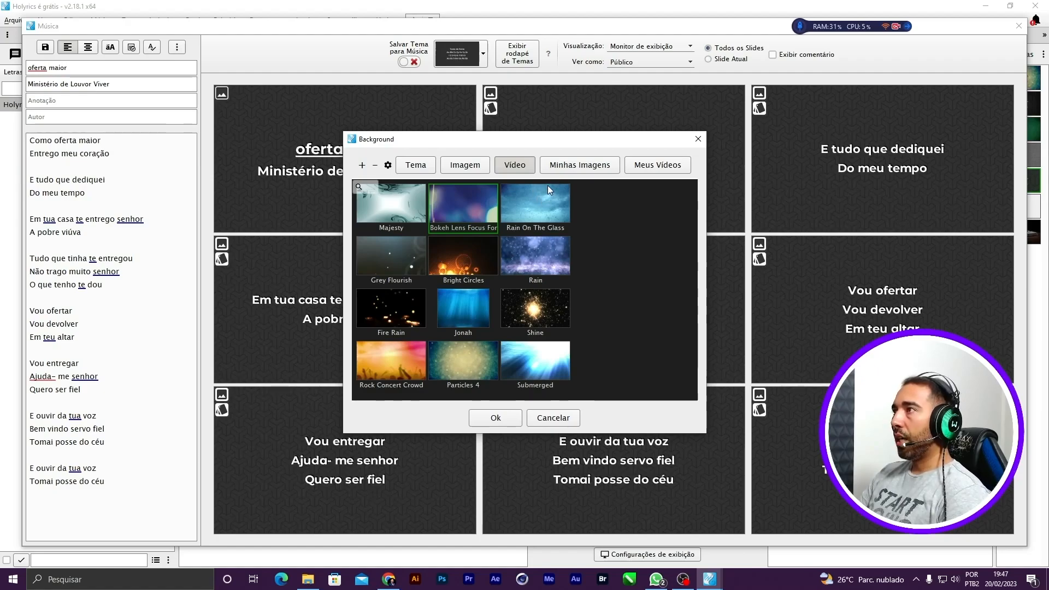
pyautogui.click(564, 166)
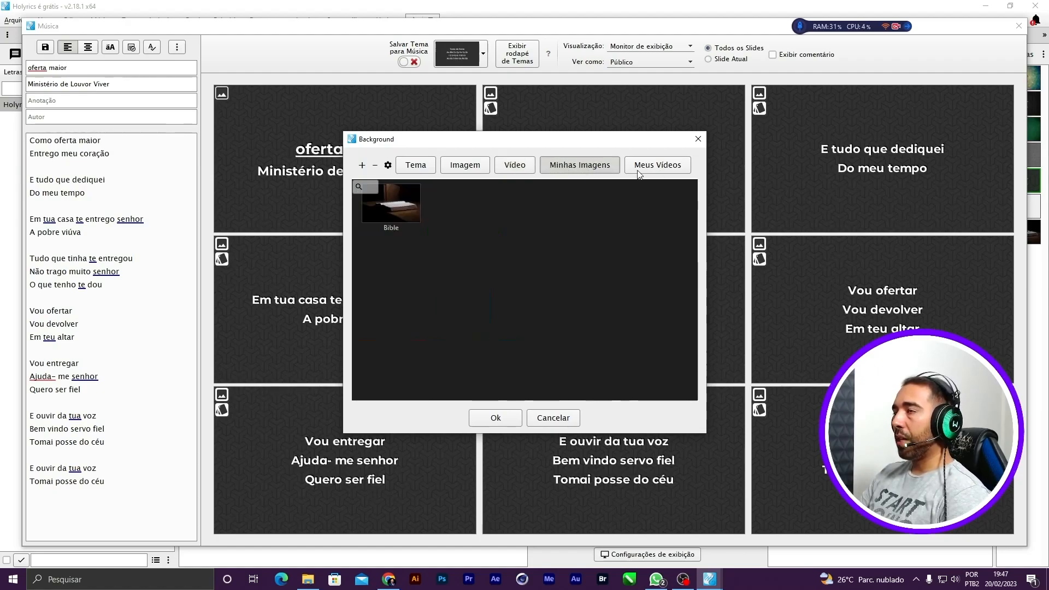
pyautogui.click(665, 167)
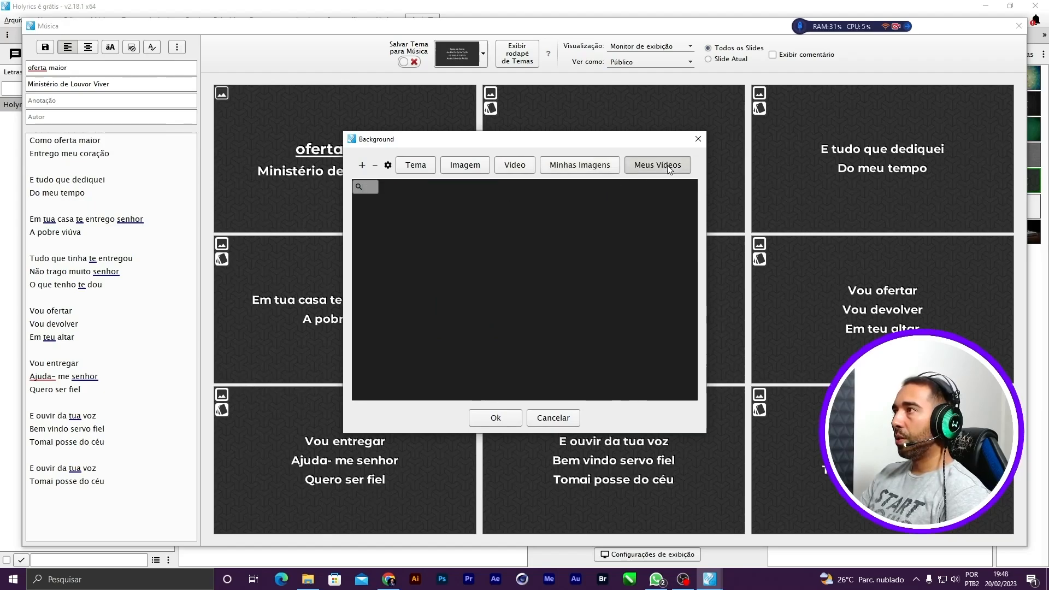
# - Set the Fire Rain video as the background of the song's title slide
pyautogui.click(606, 165)
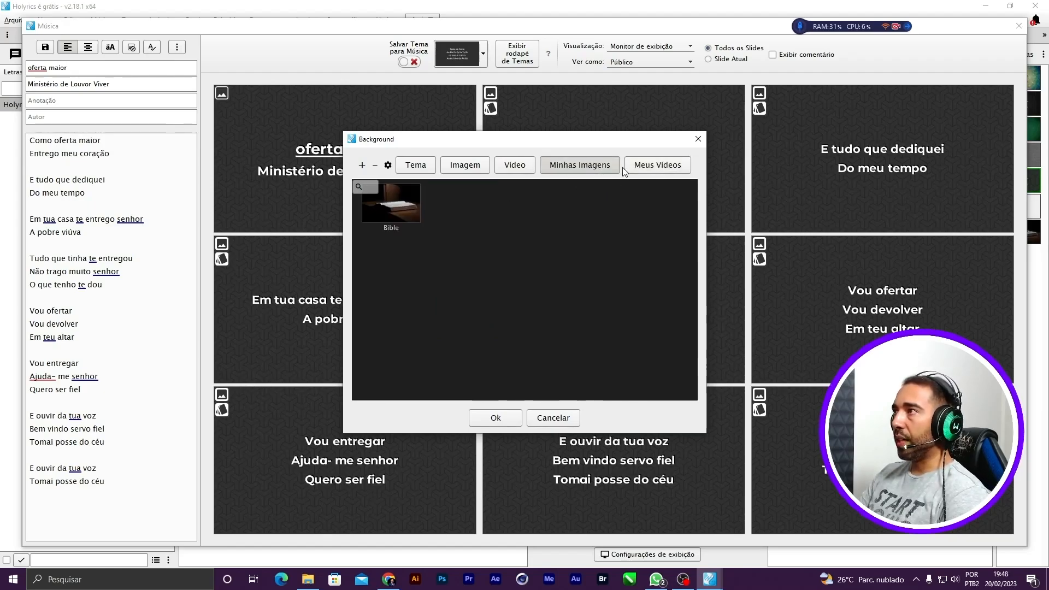
pyautogui.click(669, 166)
pyautogui.click(506, 168)
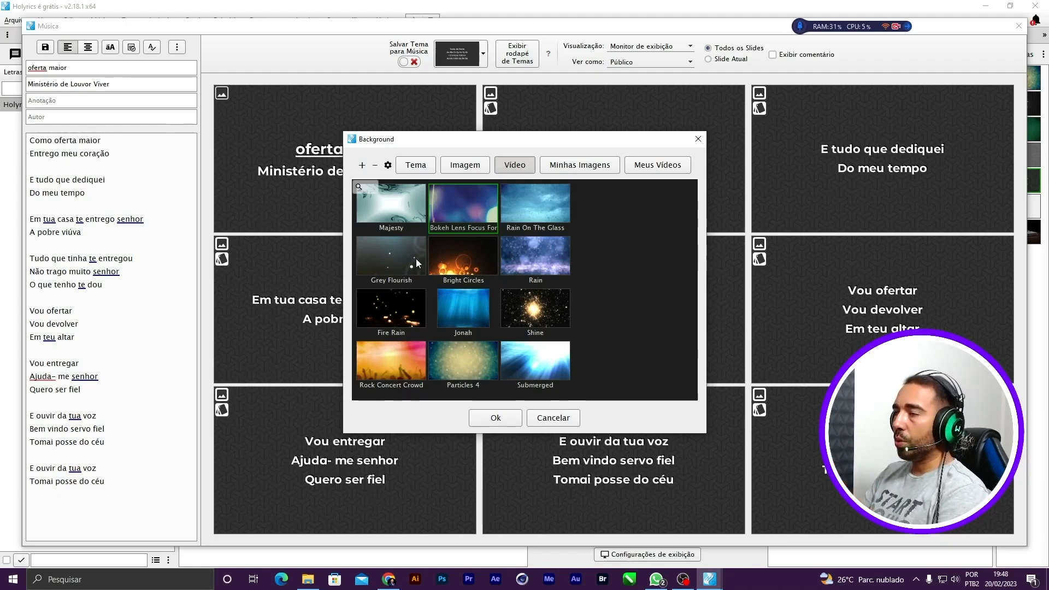
pyautogui.click(401, 303)
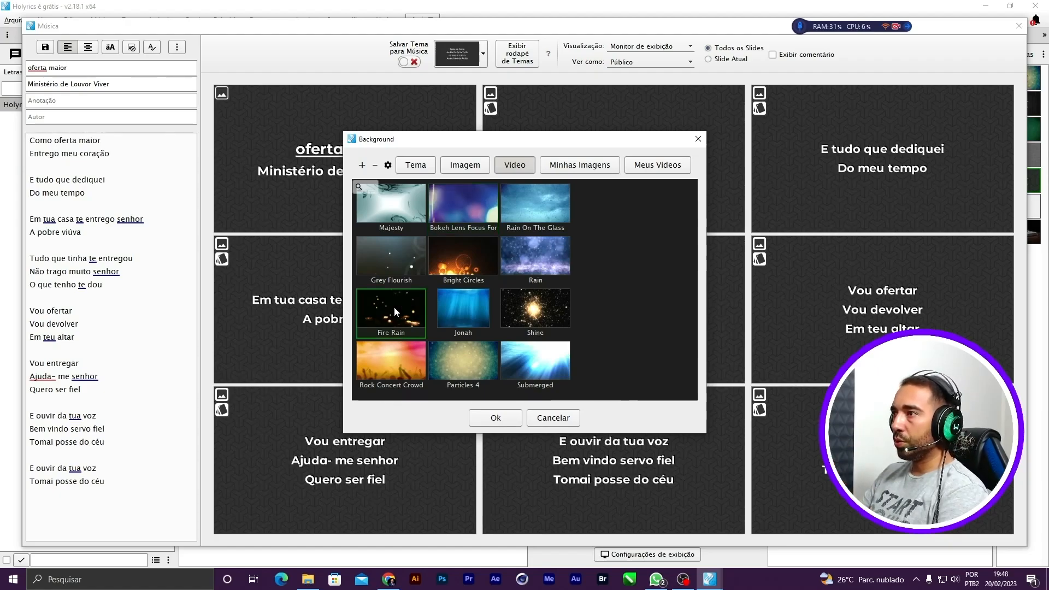
pyautogui.doubleClick(390, 310)
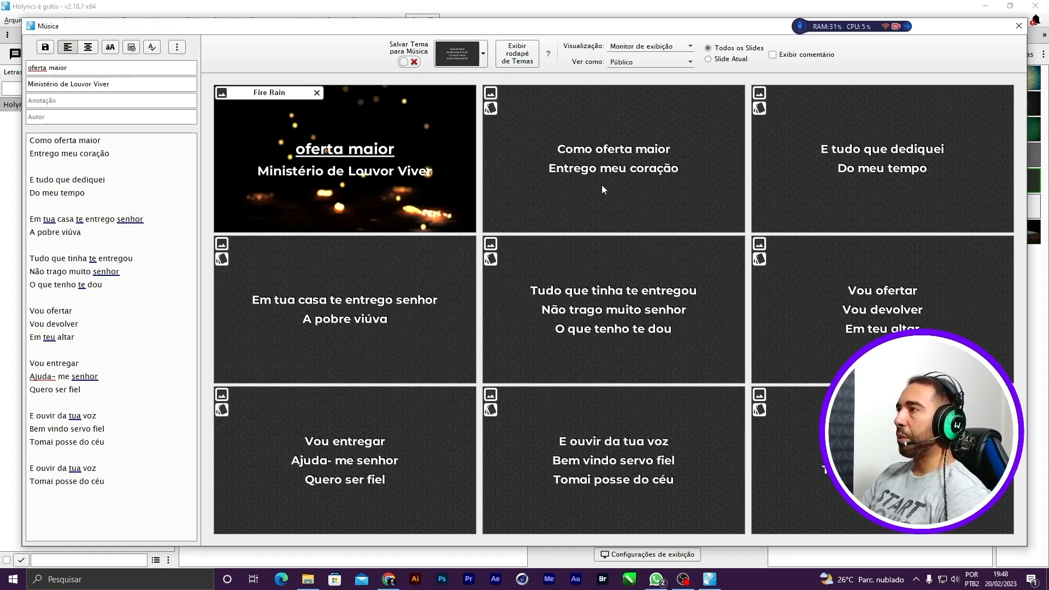
# - Enable saving the theme with the song "oferta maior" and save the song
pyautogui.click(405, 63)
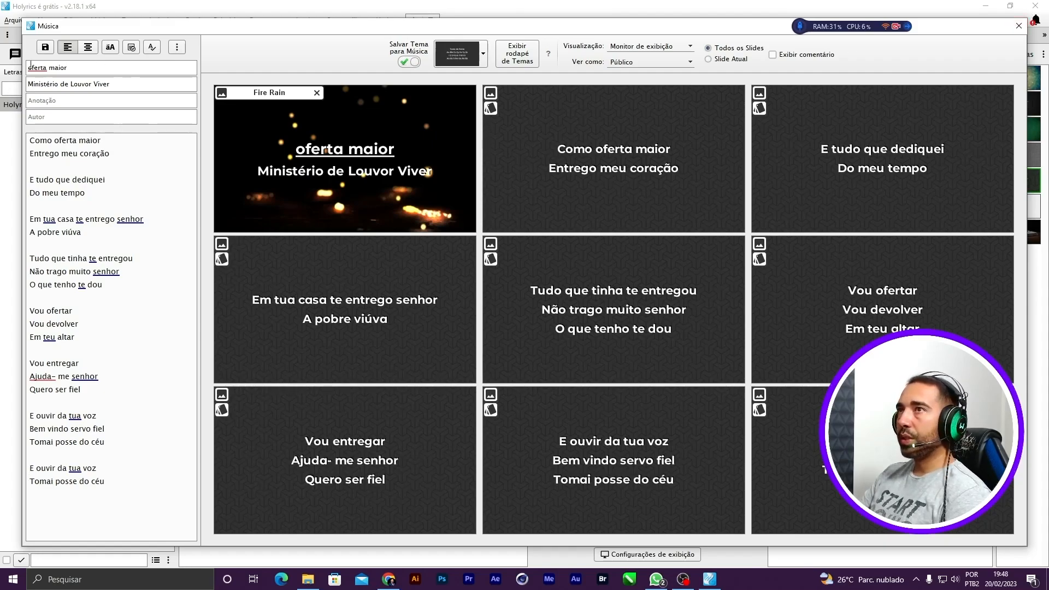
pyautogui.click(46, 47)
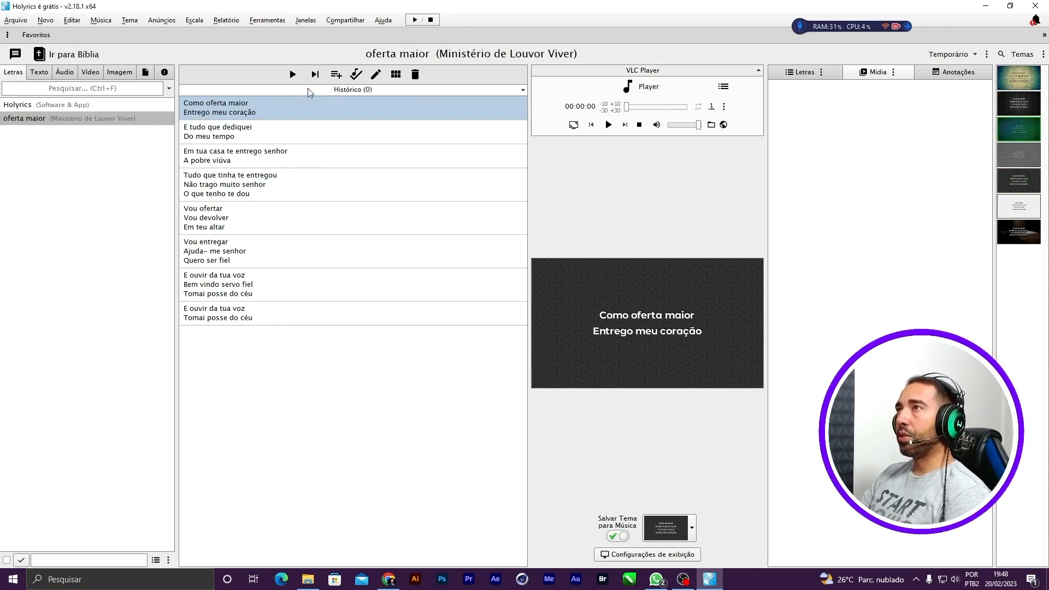
# - Reopen "oferta maior" for editing, disable saving the theme with the song, and save it again
pyautogui.click(376, 75)
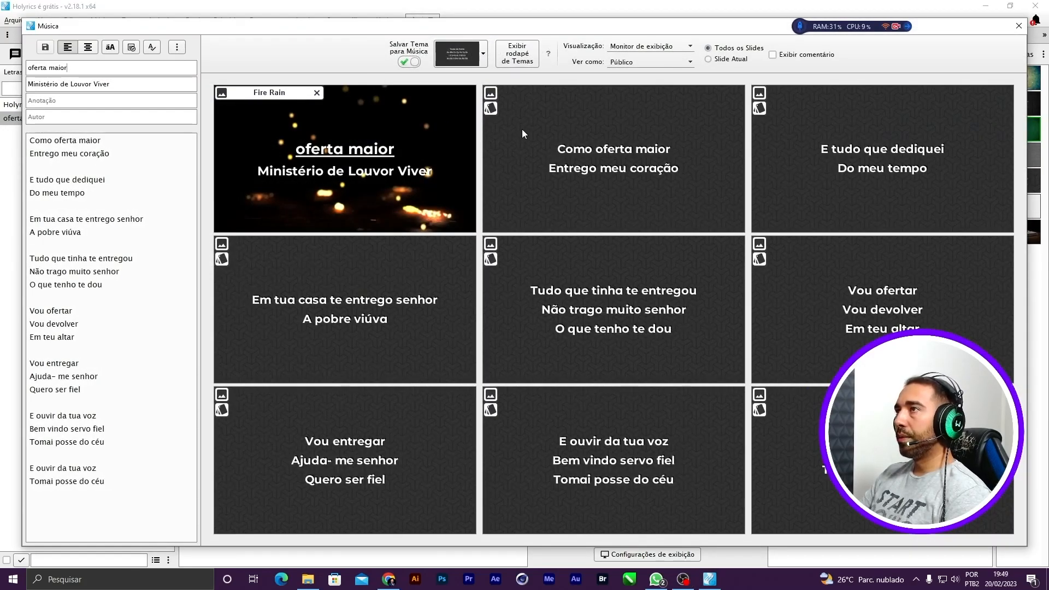
pyautogui.click(406, 63)
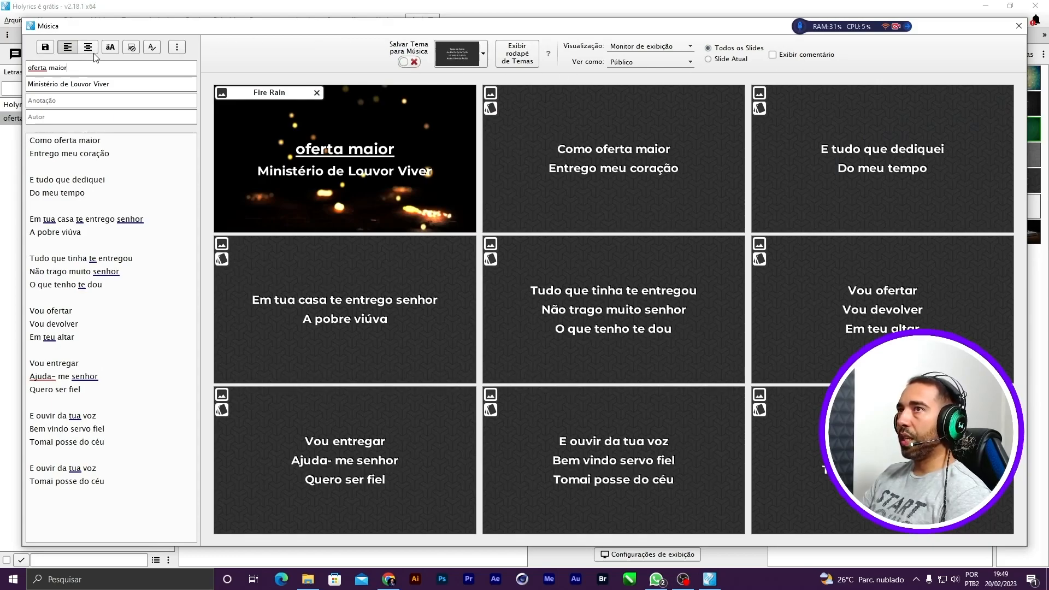
pyautogui.click(45, 47)
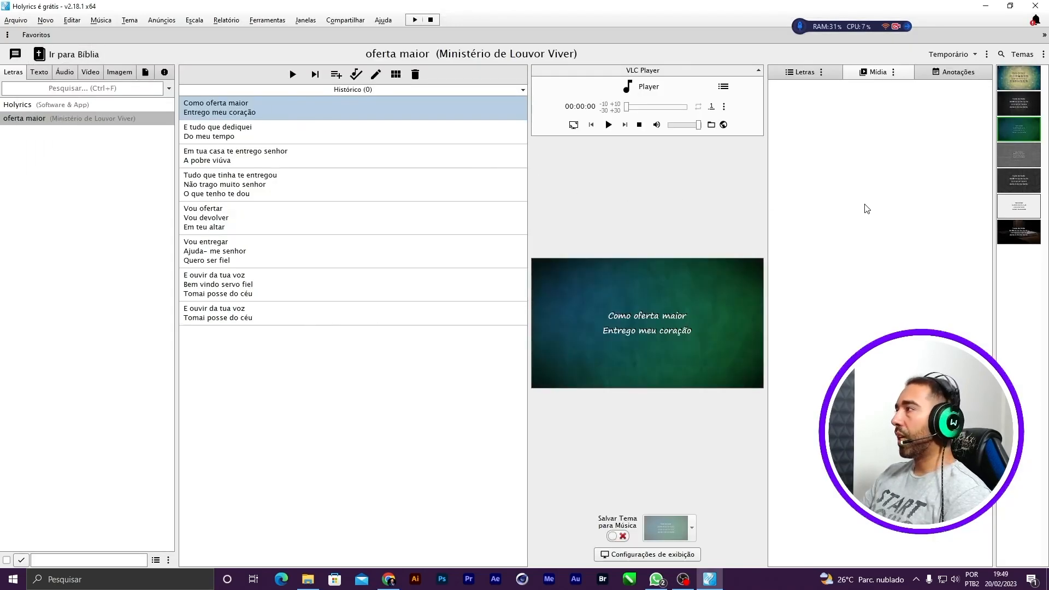
# - Try several themes on the preview of "oferta maior", ending with the white Tema 12
pyautogui.click(1027, 157)
pyautogui.click(1023, 192)
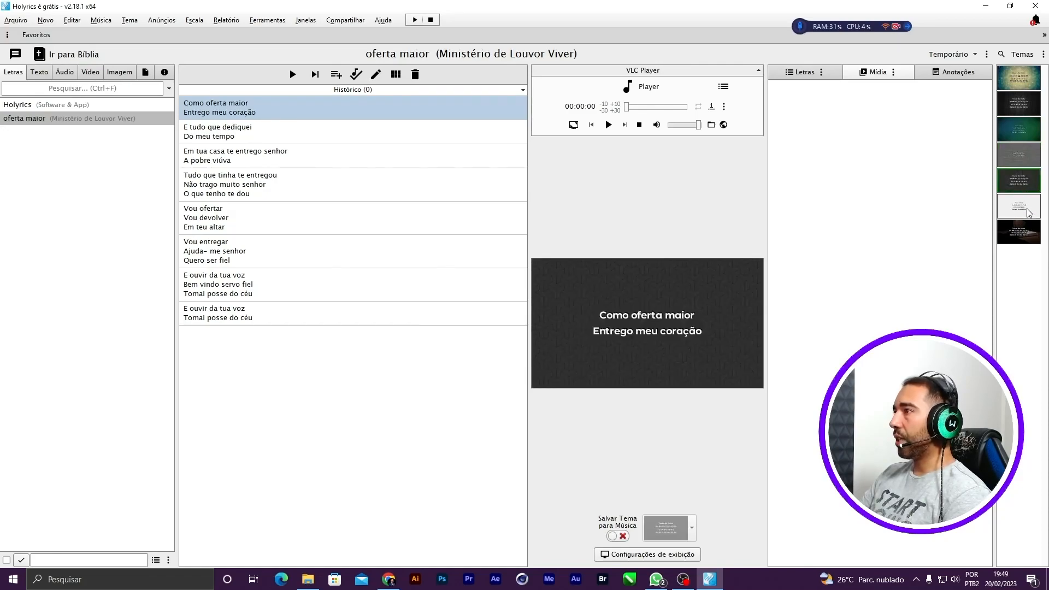
pyautogui.click(1027, 235)
pyautogui.click(1029, 200)
pyautogui.click(1028, 180)
pyautogui.click(1014, 138)
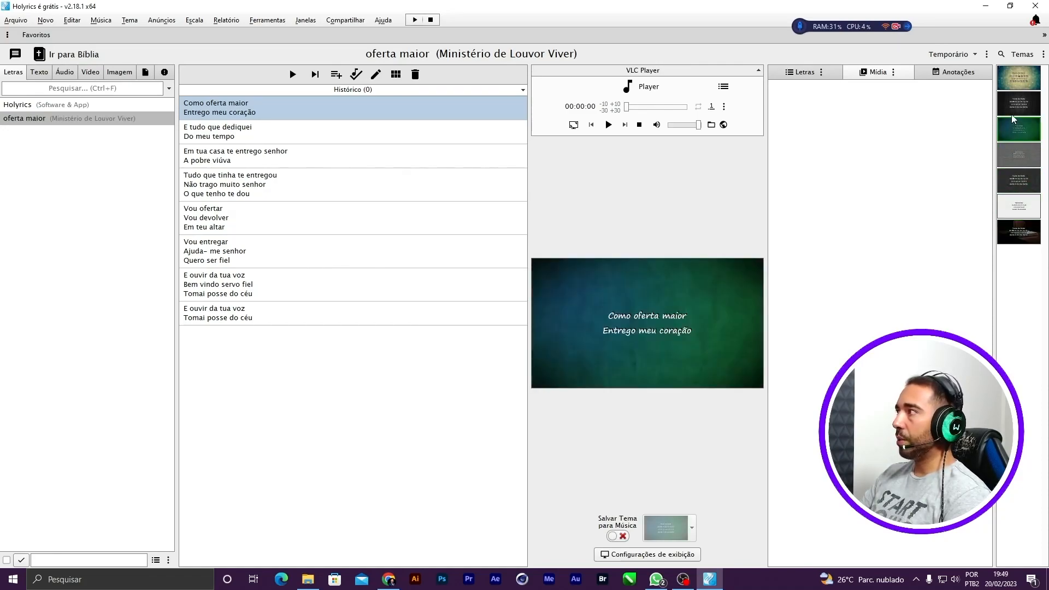
pyautogui.click(1025, 235)
pyautogui.click(1022, 208)
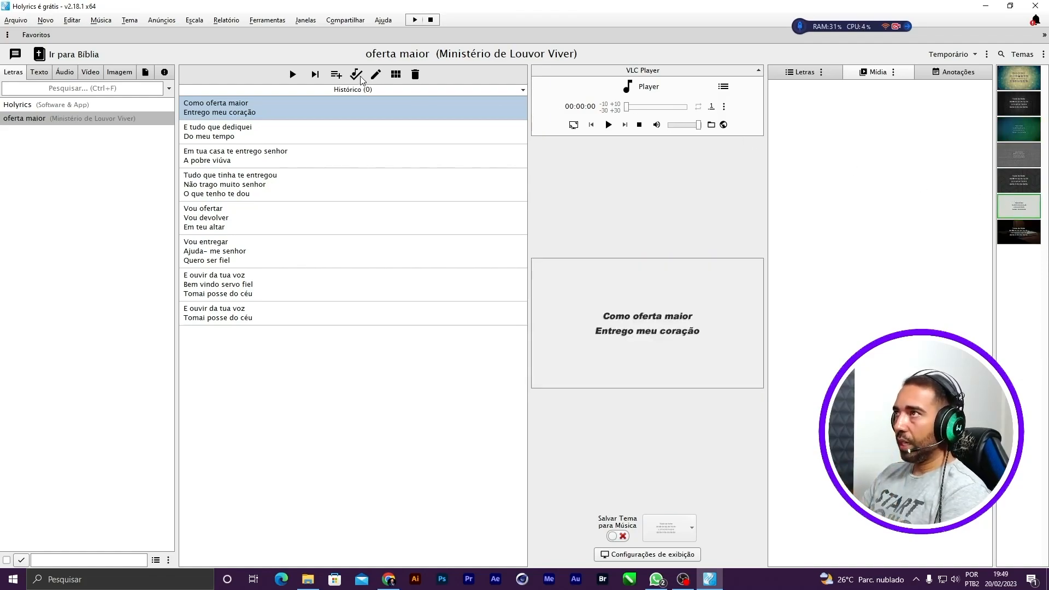
# - Edit the song to remove the Fire Rain background from the title slide, and view the theme backgrounds for the first lyric slide
pyautogui.click(376, 74)
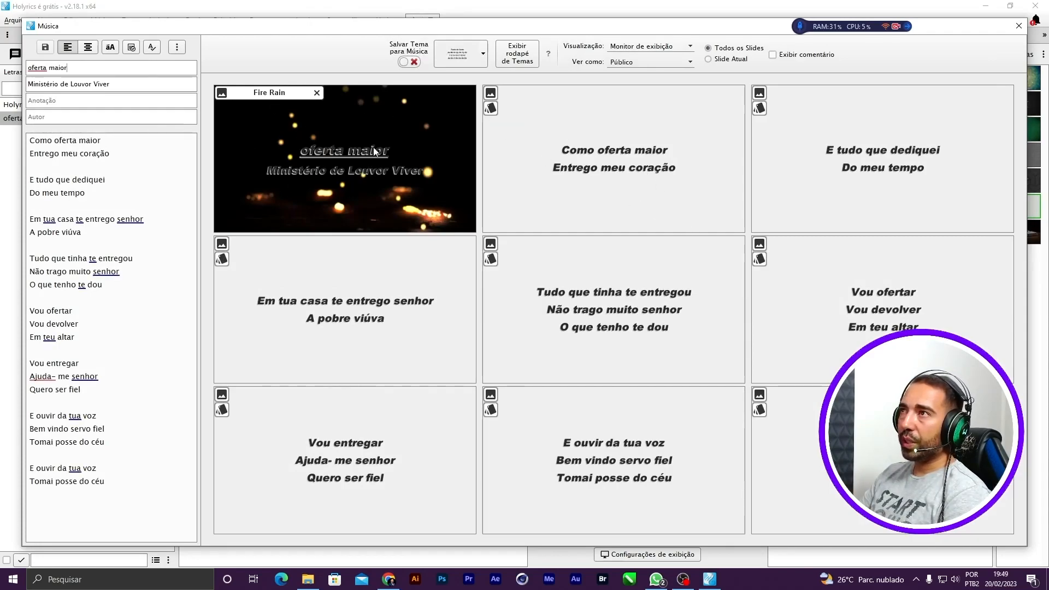
pyautogui.click(316, 93)
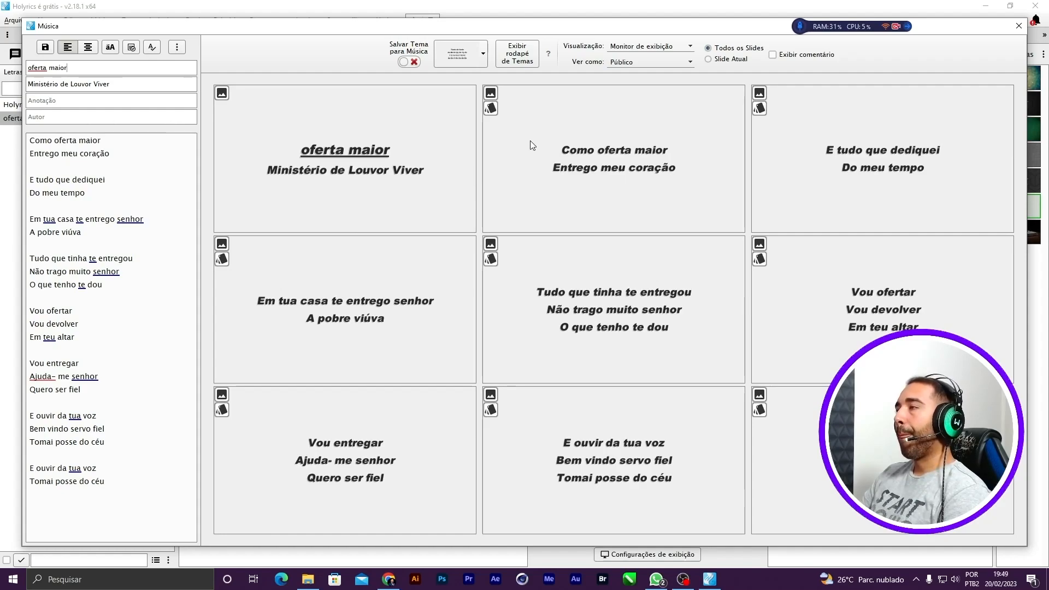
pyautogui.click(492, 93)
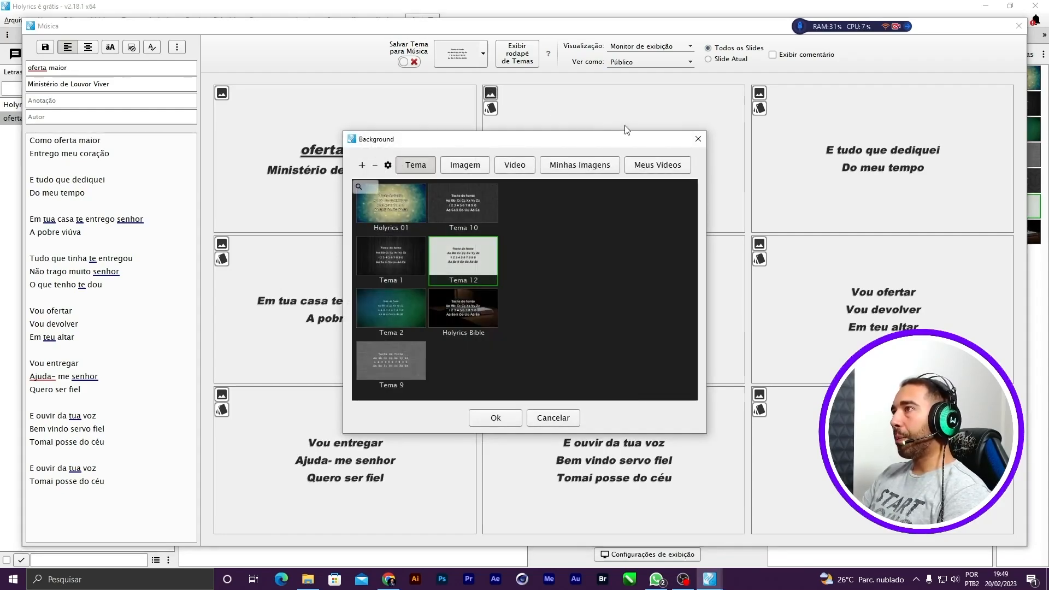
pyautogui.click(699, 140)
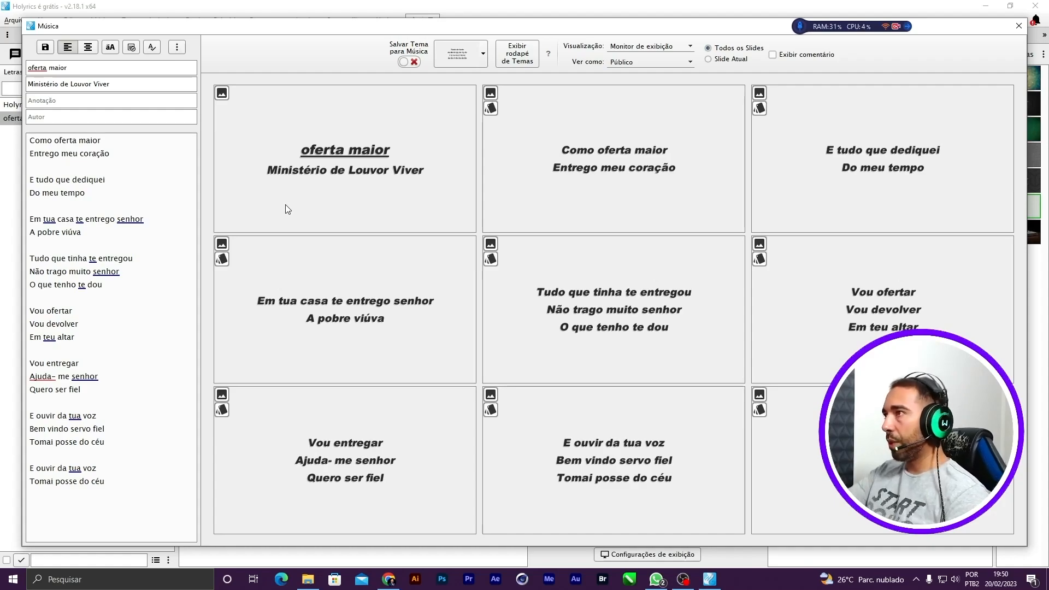
# - Apply Tema 10 to the whole song and enable saving the theme with it
pyautogui.click(463, 63)
pyautogui.click(464, 284)
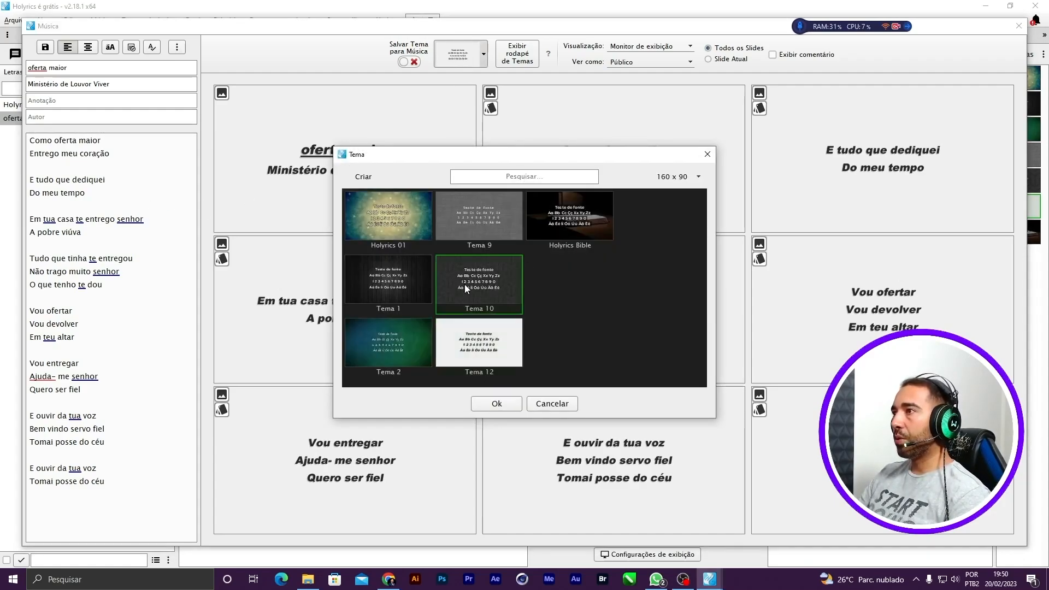
pyautogui.click(495, 404)
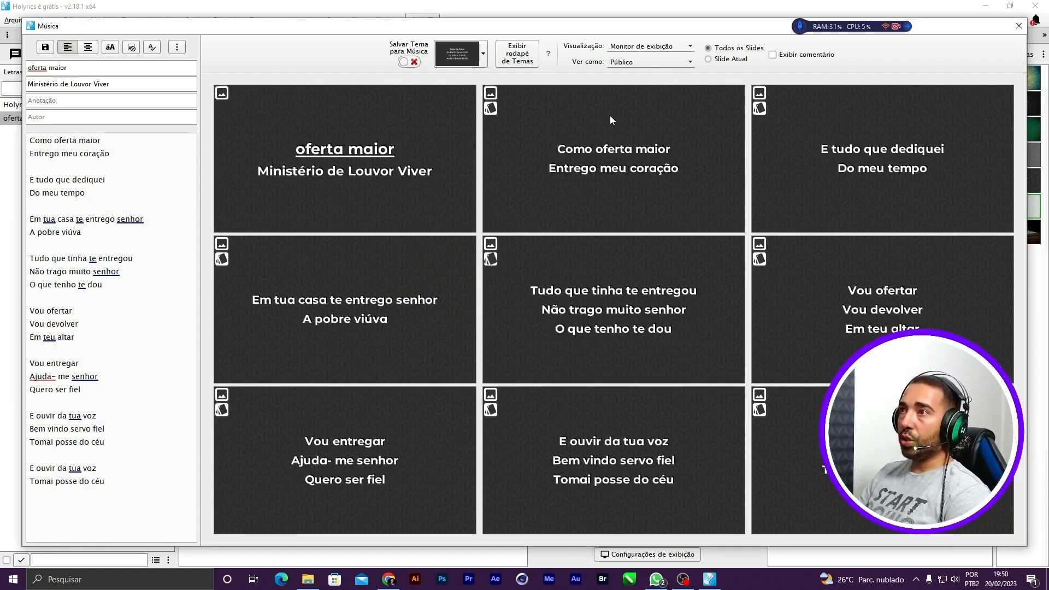
pyautogui.click(411, 63)
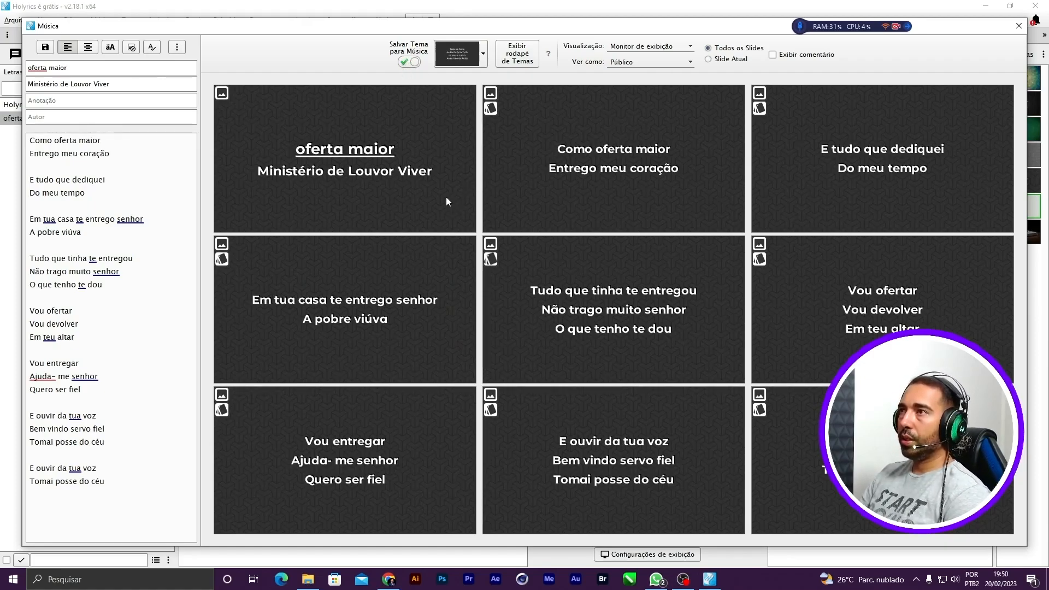
# - Give the first lyric slide custom italic and uppercase formatting, trying bold and leaving it off
pyautogui.click(489, 110)
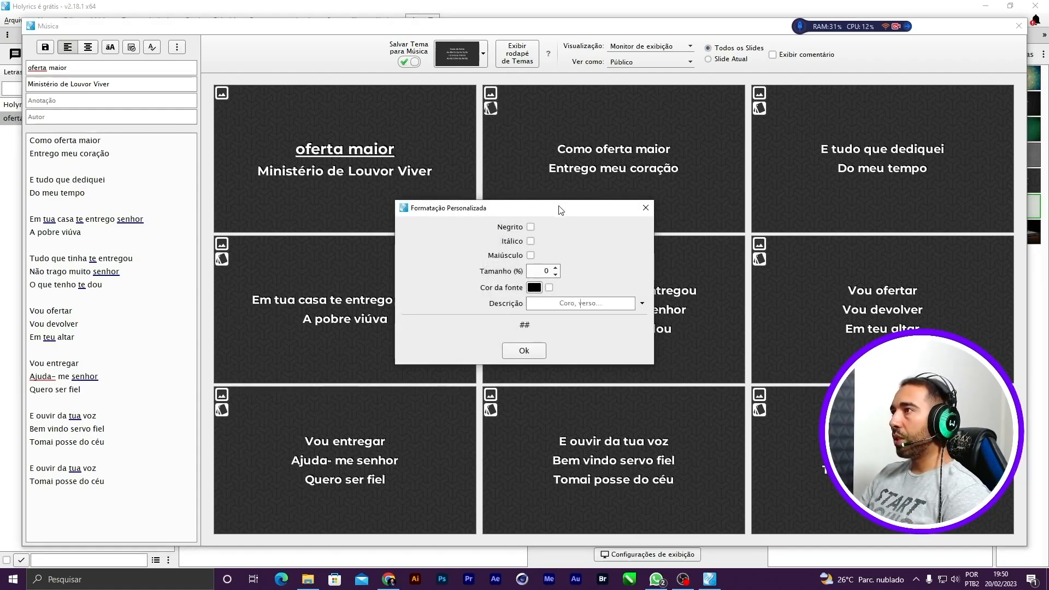
pyautogui.moveTo(568, 214); pyautogui.dragTo(599, 245)
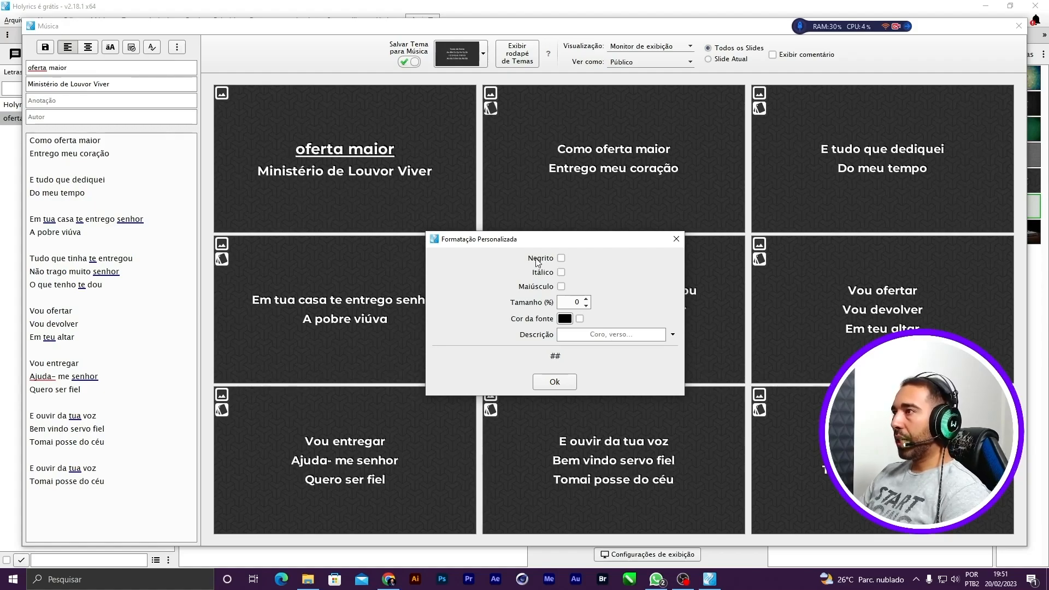
pyautogui.click(561, 259)
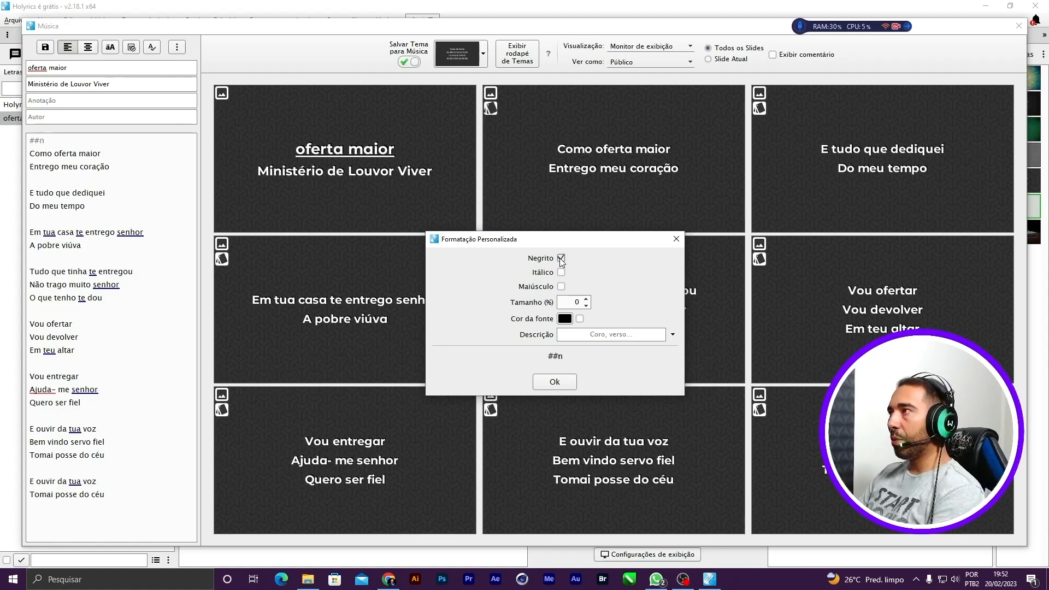
pyautogui.click(562, 259)
pyautogui.click(561, 273)
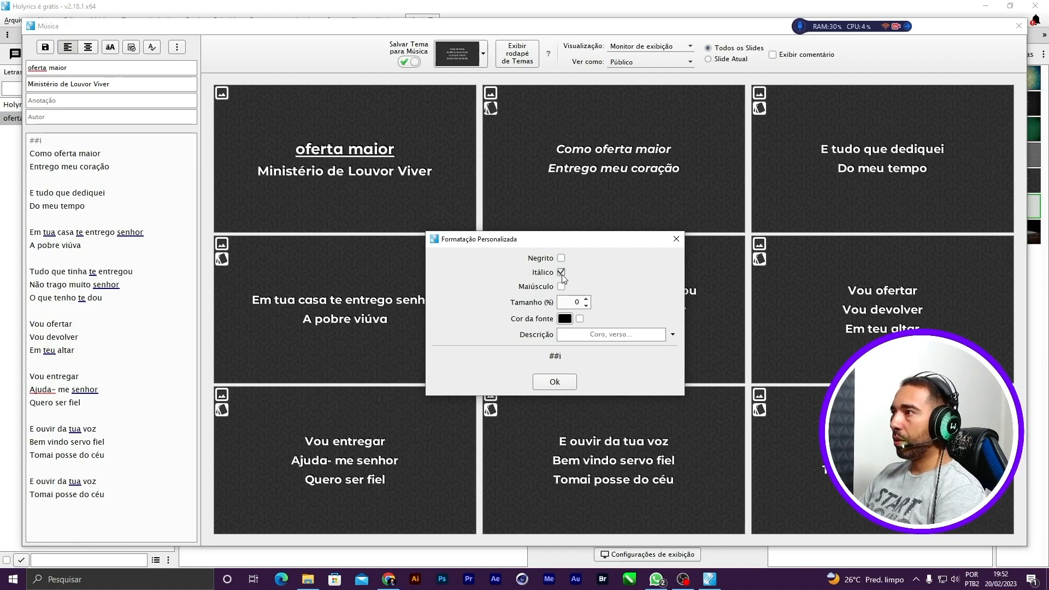
pyautogui.click(587, 334)
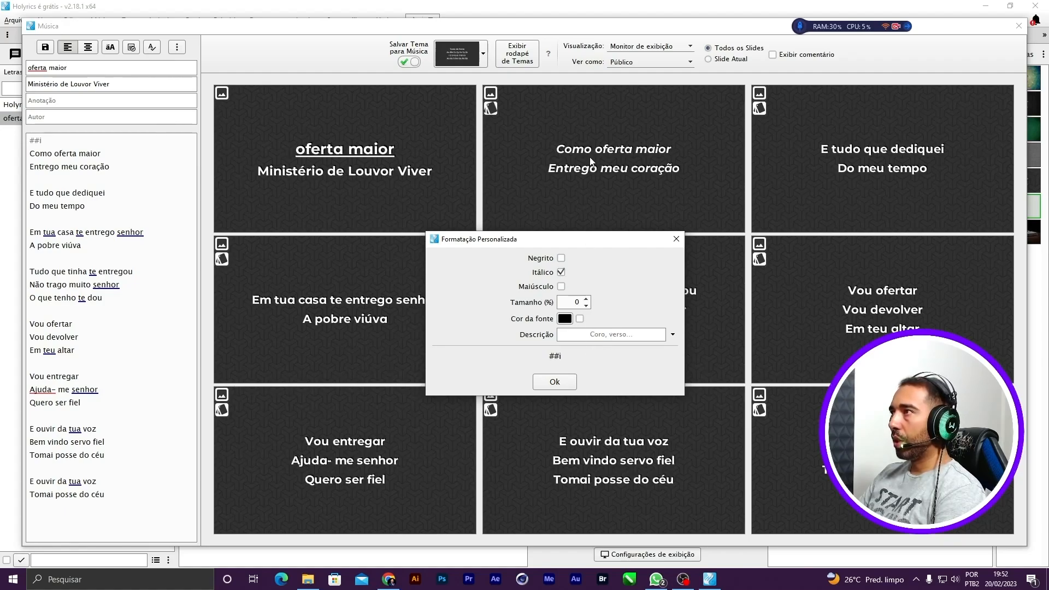
pyautogui.click(560, 258)
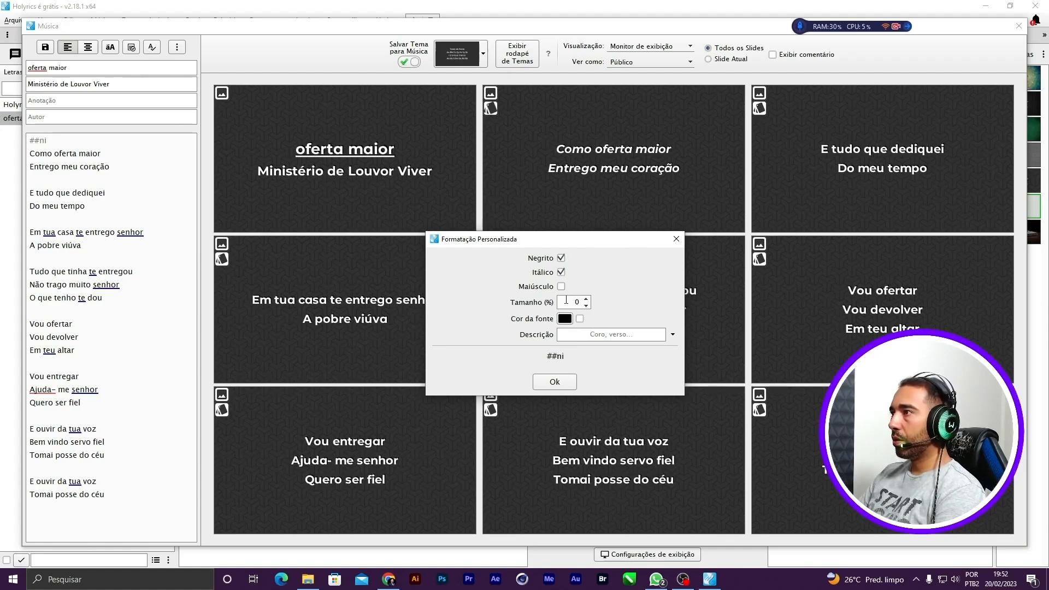
pyautogui.click(562, 257)
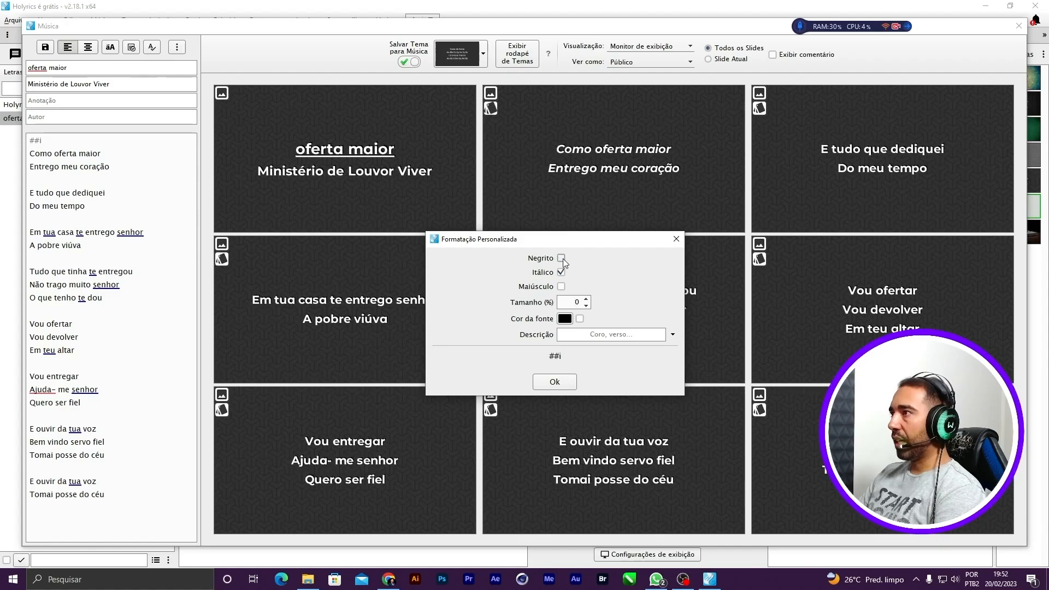
pyautogui.click(561, 287)
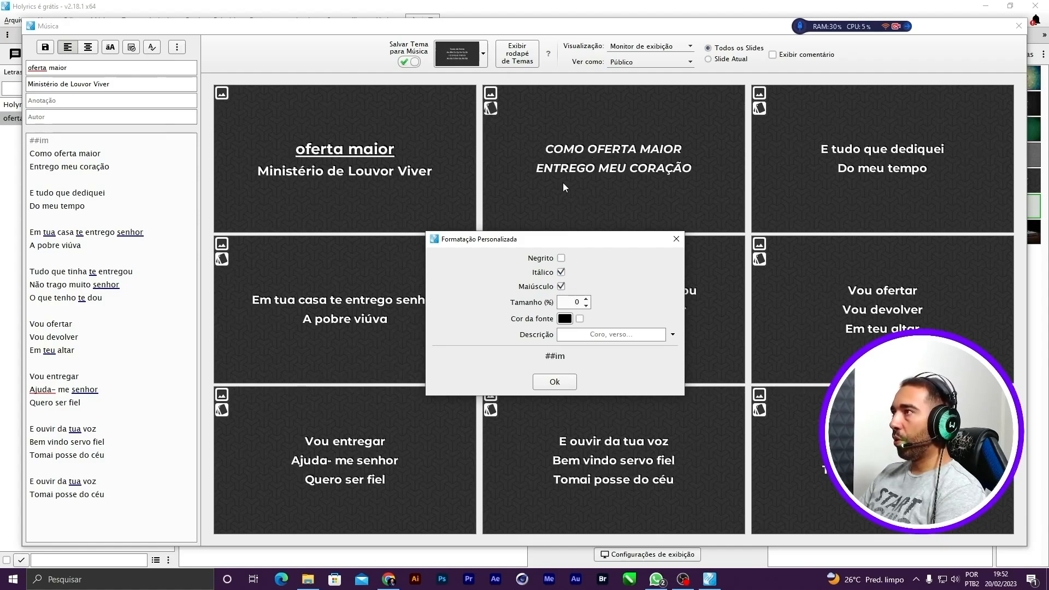
# - Set the first lyric slide's custom text size to 50% and apply the formatting
pyautogui.click(588, 300)
pyautogui.click(589, 300)
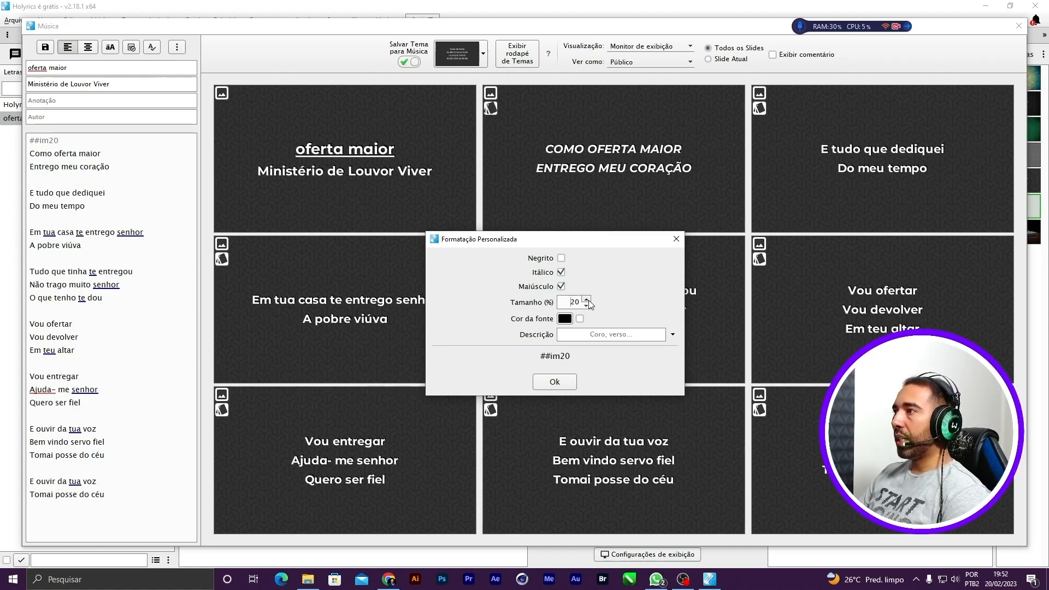
pyautogui.click(589, 300)
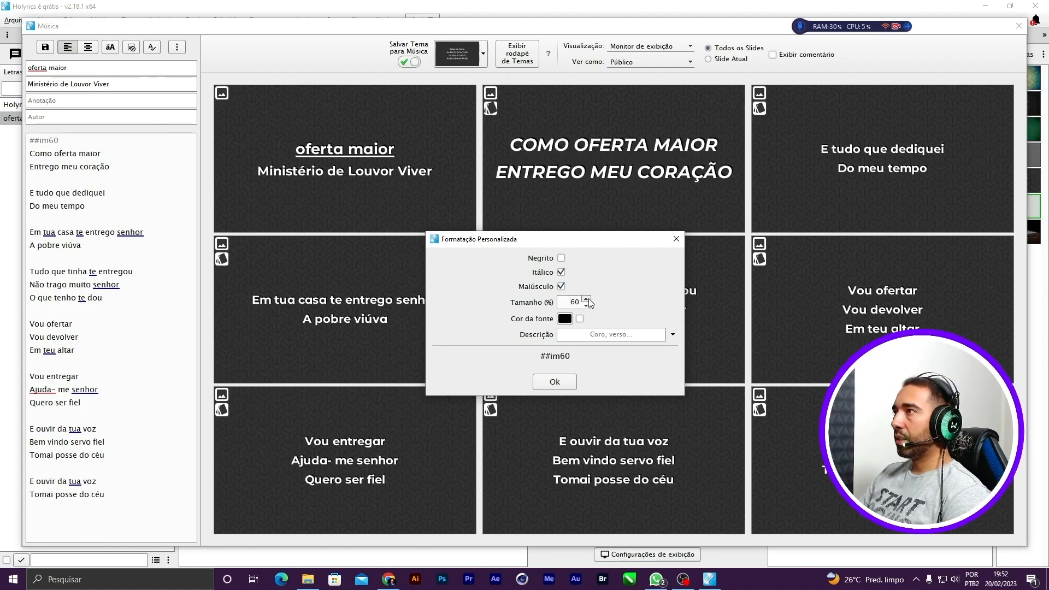
pyautogui.click(588, 300)
pyautogui.click(586, 306)
pyautogui.click(586, 306)
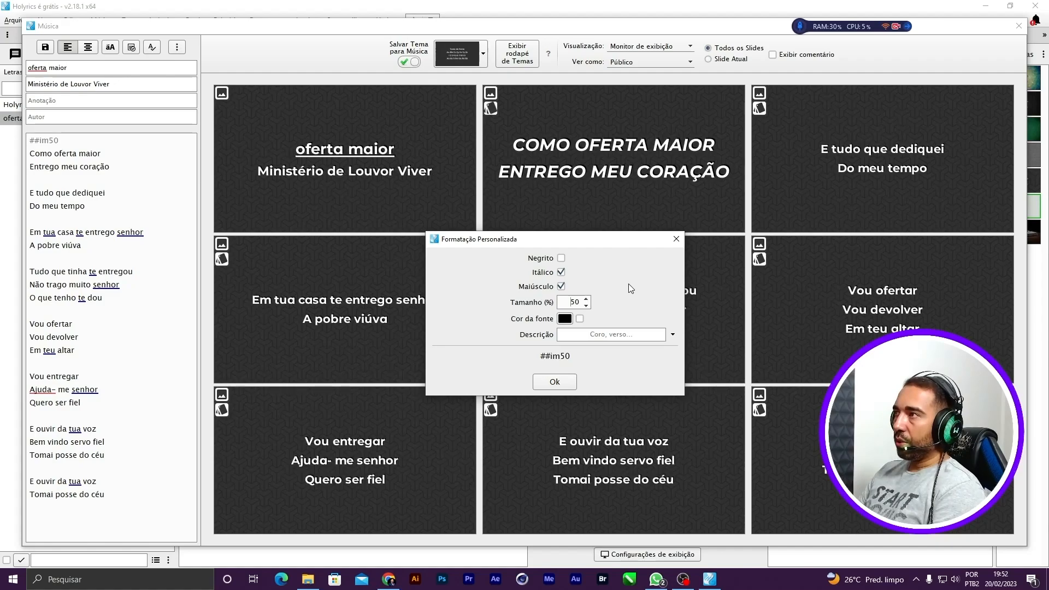
pyautogui.click(552, 384)
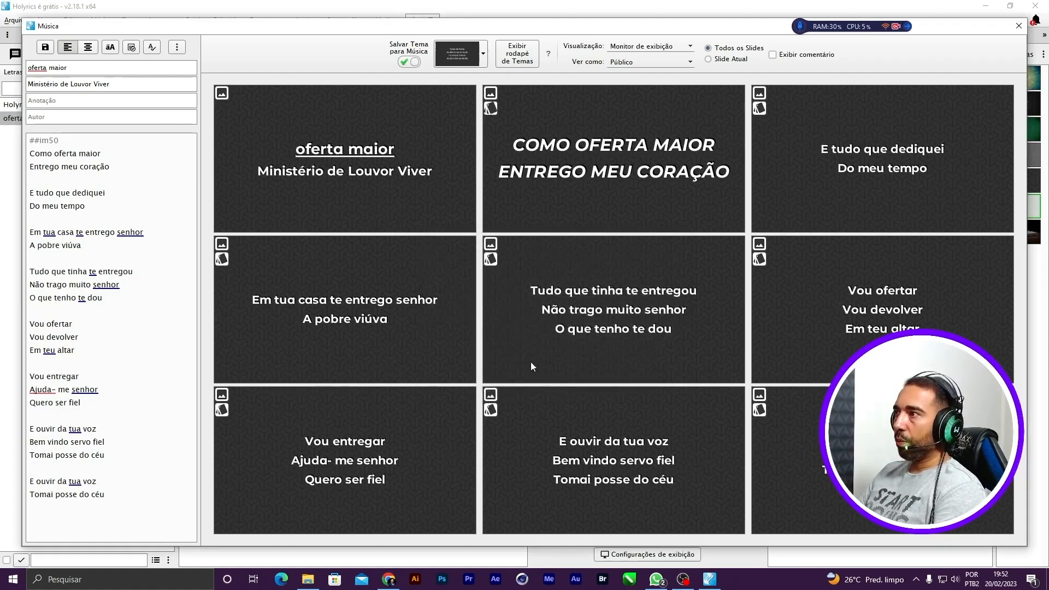
# - Highlight the formatting code above the first verse and add bold to that slide's custom formatting
pyautogui.doubleClick(71, 139)
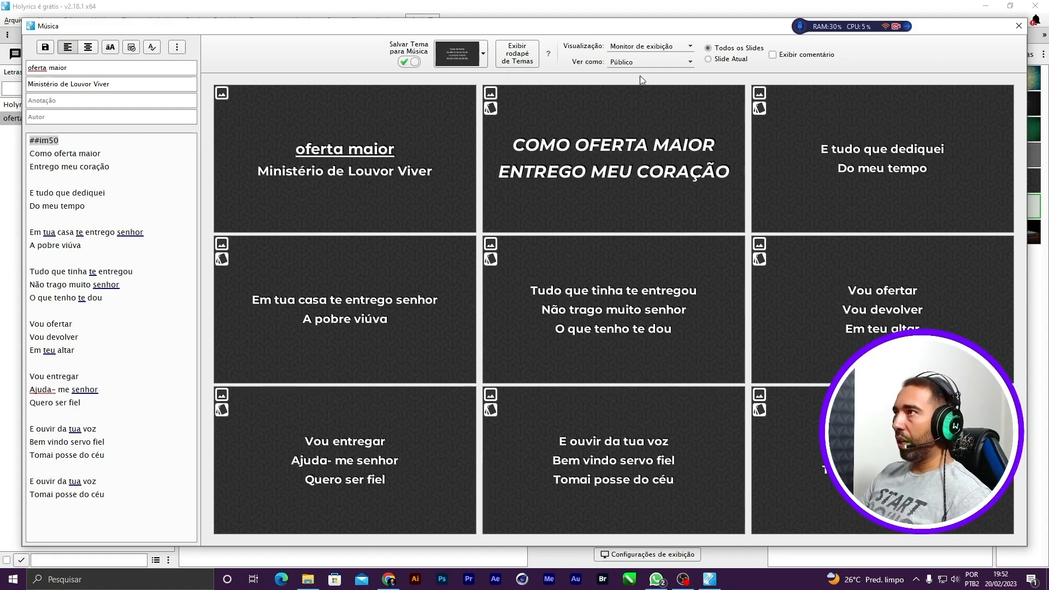
pyautogui.click(489, 109)
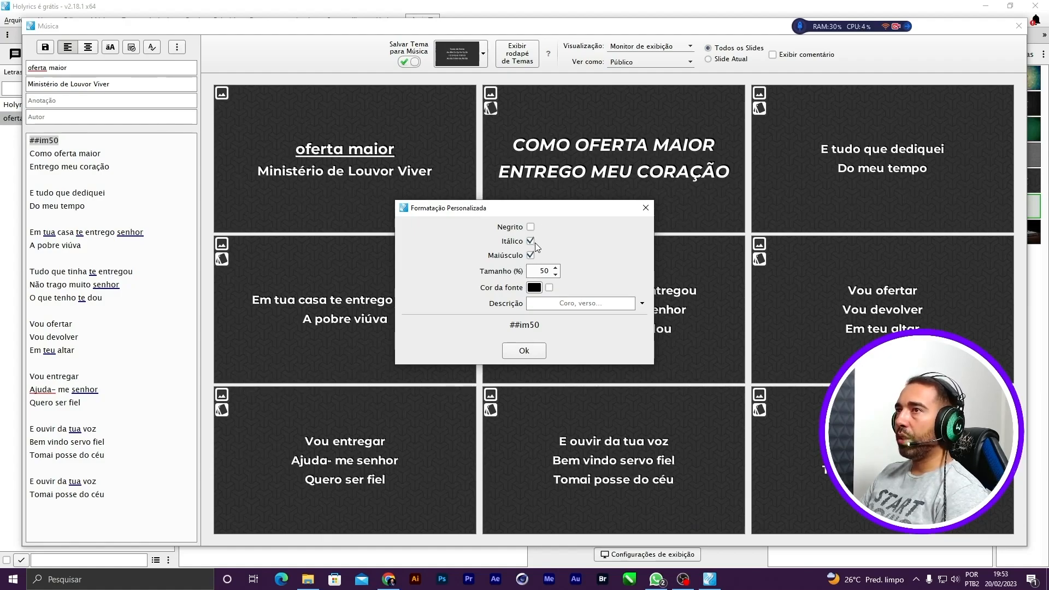
pyautogui.click(529, 228)
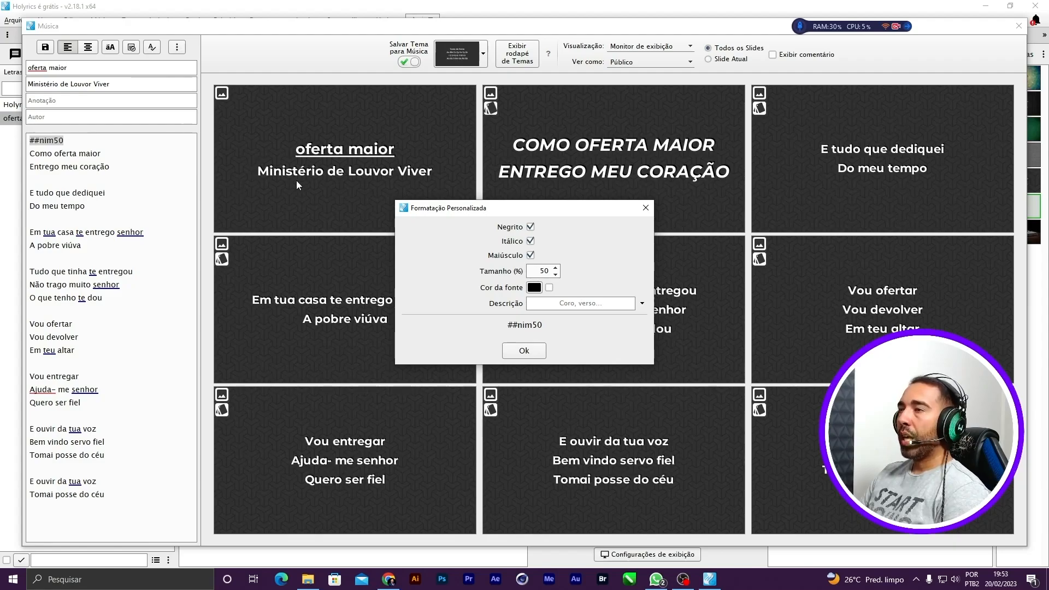
pyautogui.click(524, 351)
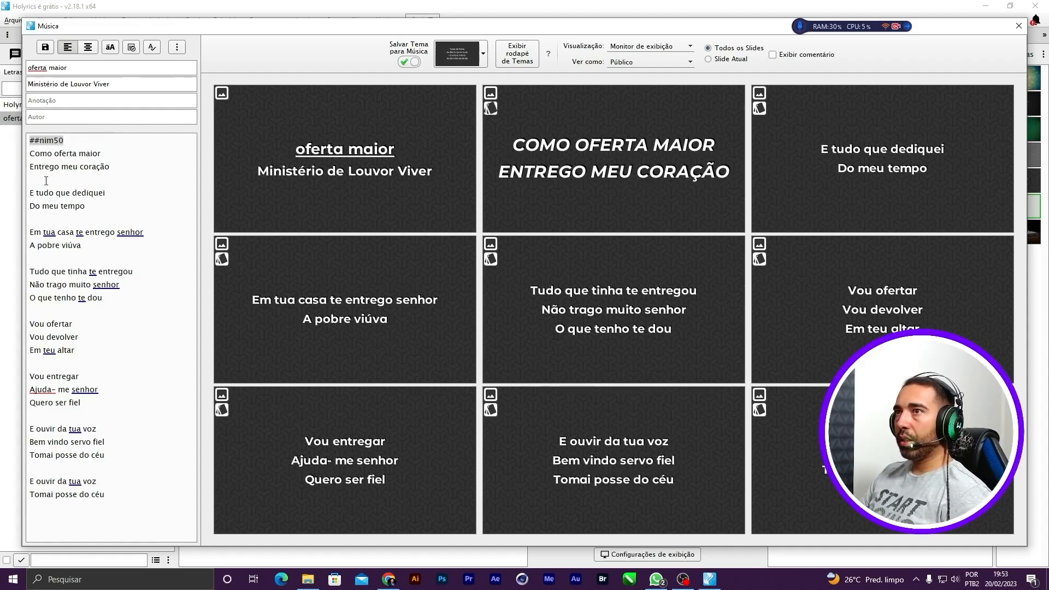
# - Insert the formatting code ##nim50 on its own line above the "E tudo que dediquei" verse
pyautogui.press('Return')
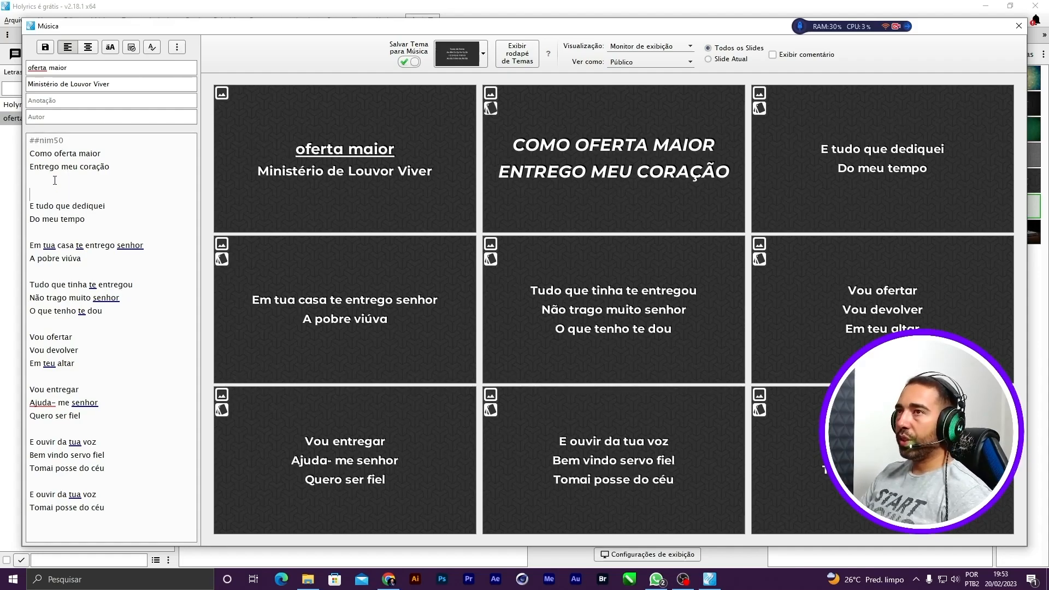
pyautogui.write('##nim50')
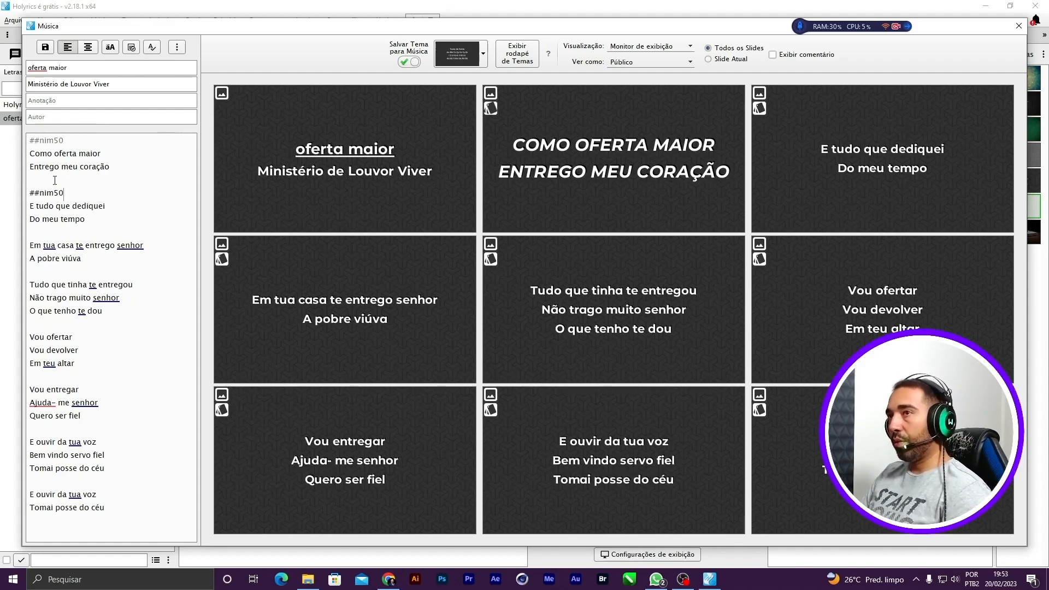
pyautogui.press('Down')
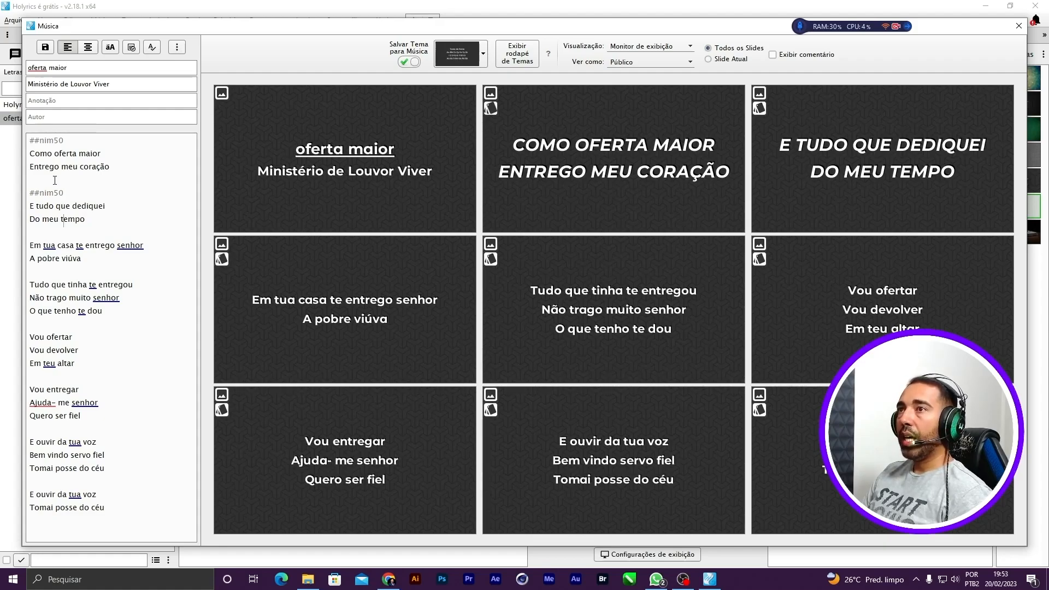
pyautogui.press('Up')
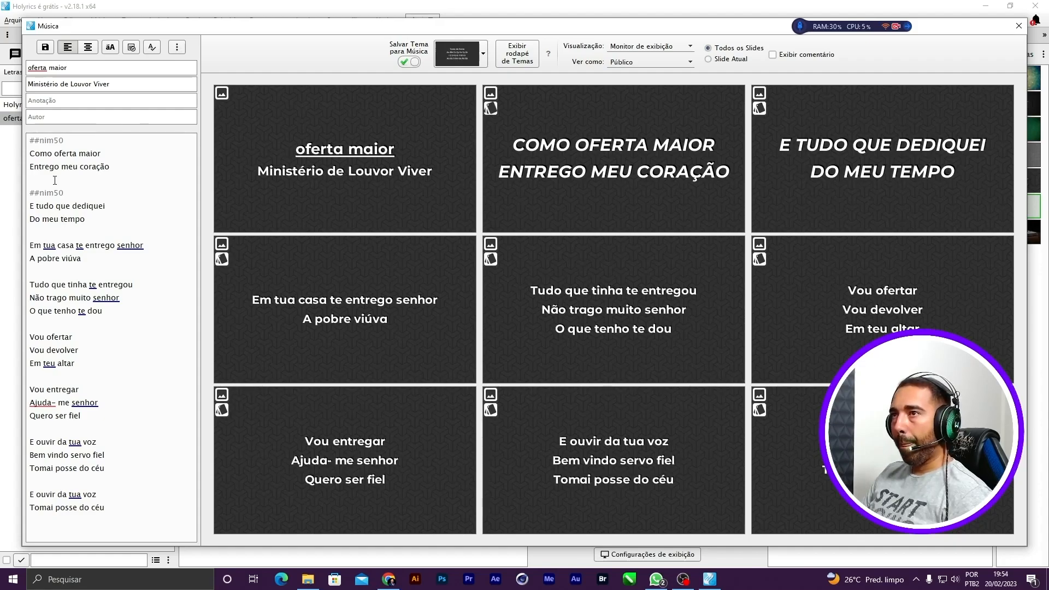
pyautogui.press('Down')
pyautogui.press('Down')
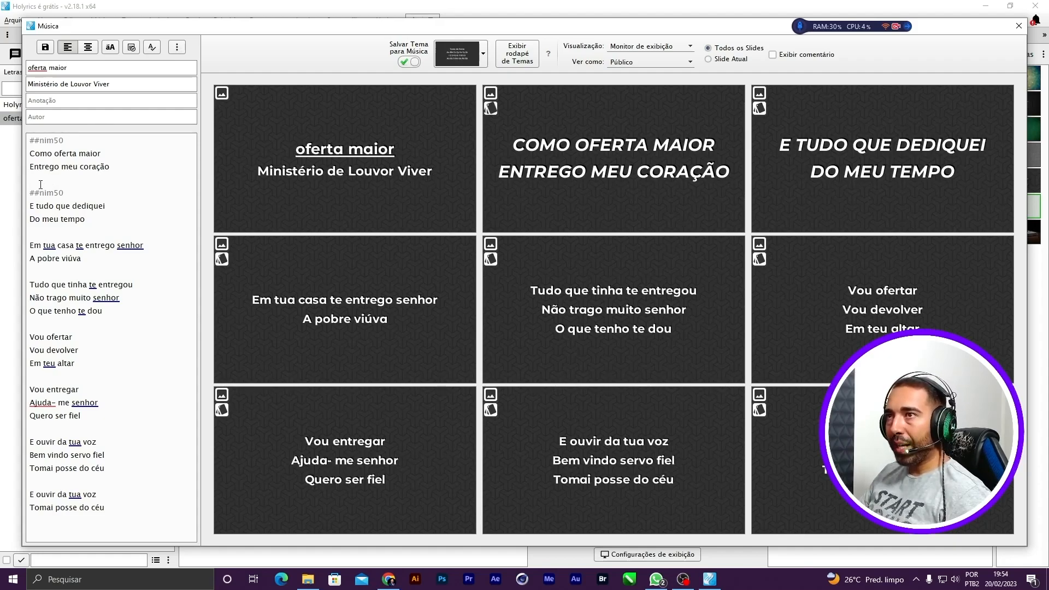
# - Add the code ##nim50 above the "Em tua casa te entrego senhor" verse, keeping a blank line before it
pyautogui.click(73, 236)
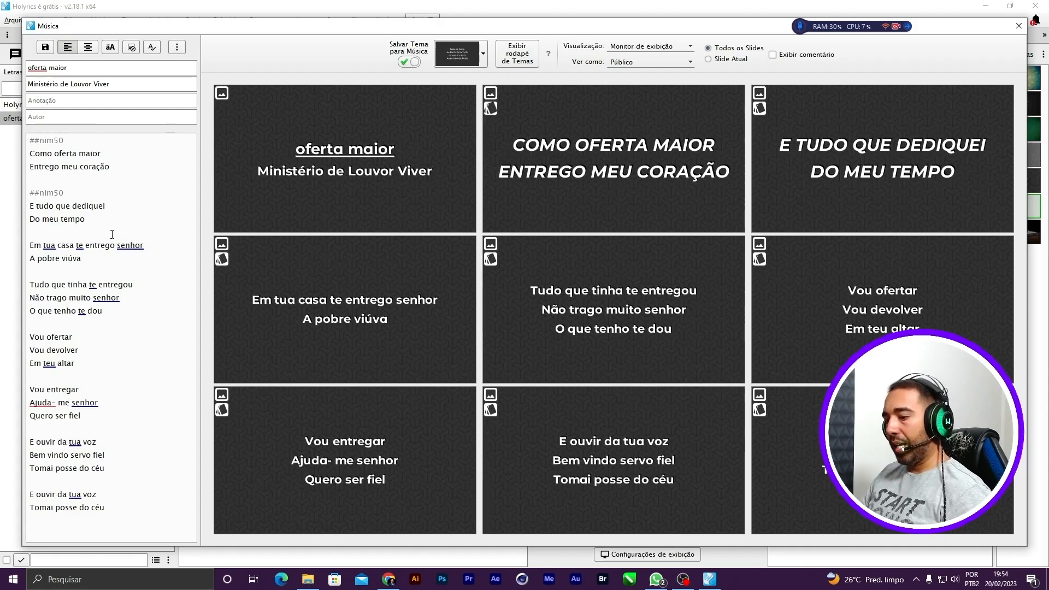
pyautogui.write('##nim50')
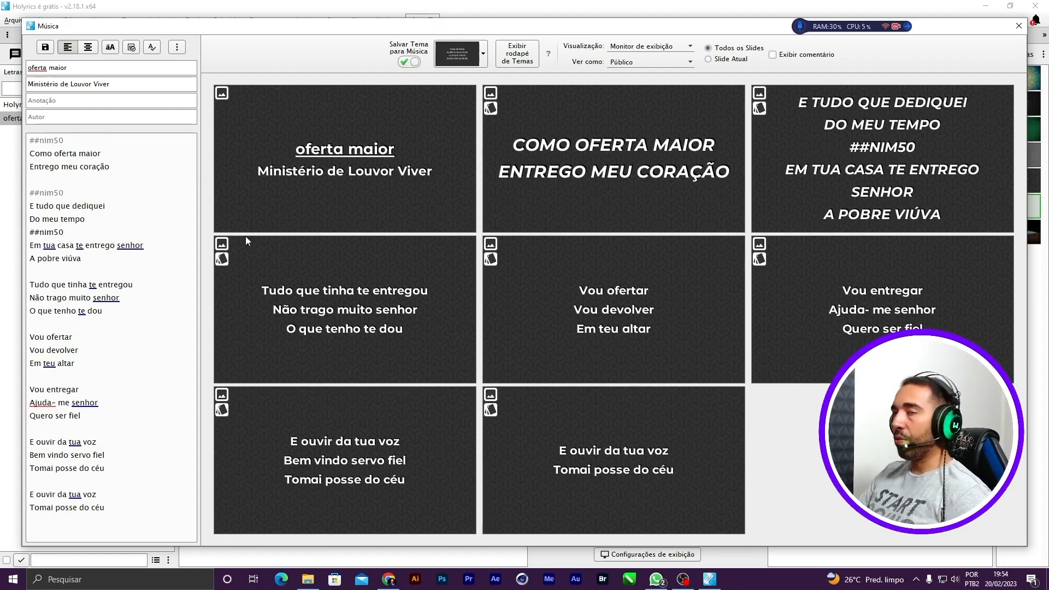
pyautogui.press('Return')
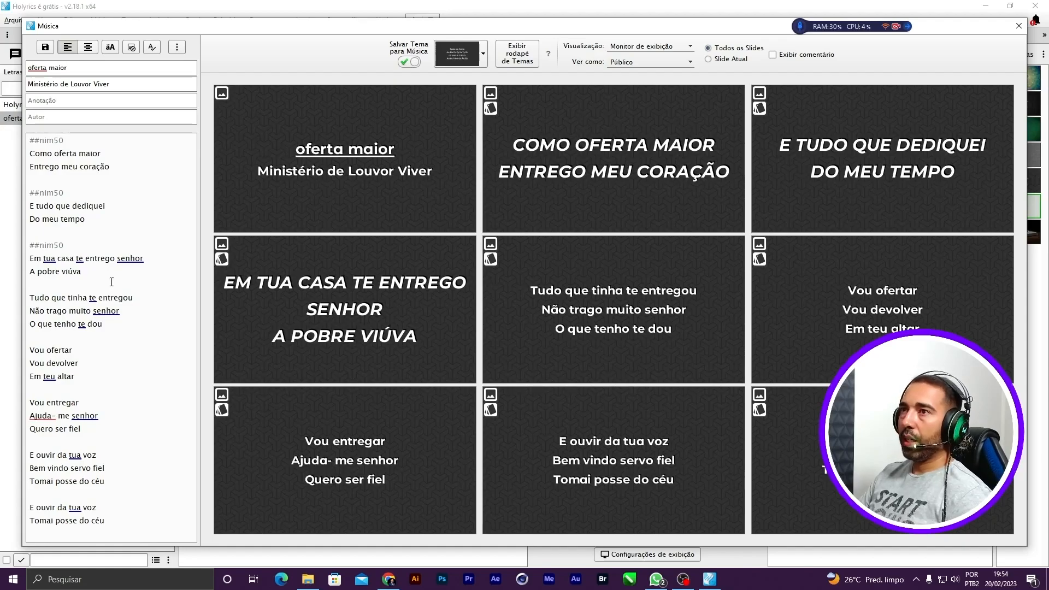
# - Add ##nim50 above the verses starting "Tudo que tinha te entregou", "Vou ofertar" and "Vou entregar", with blank lines between verses
pyautogui.press('Return')
pyautogui.write('##nim50')
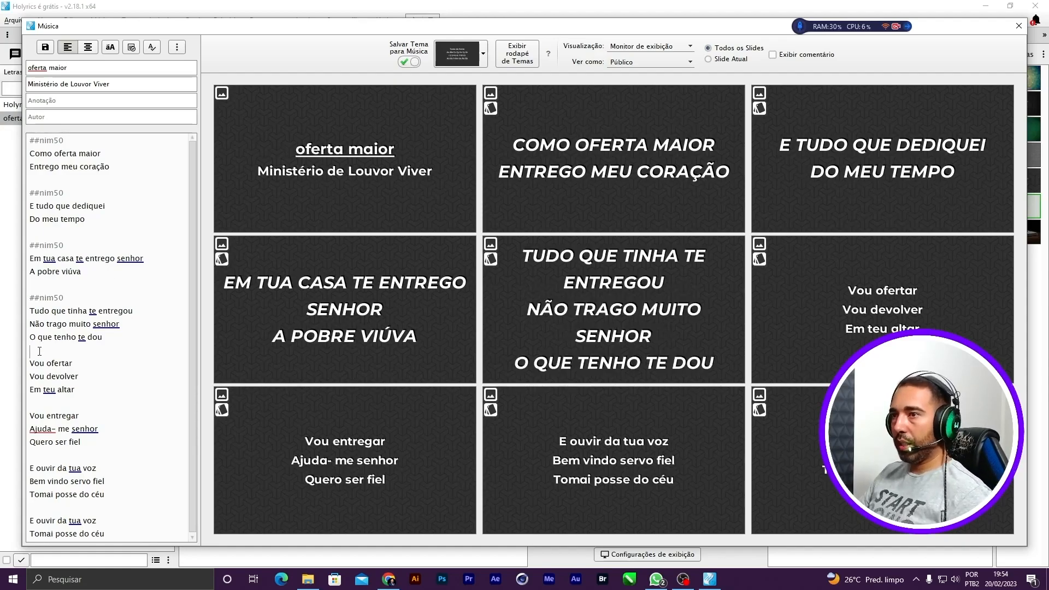
pyautogui.press('Return')
pyautogui.write('##nim50')
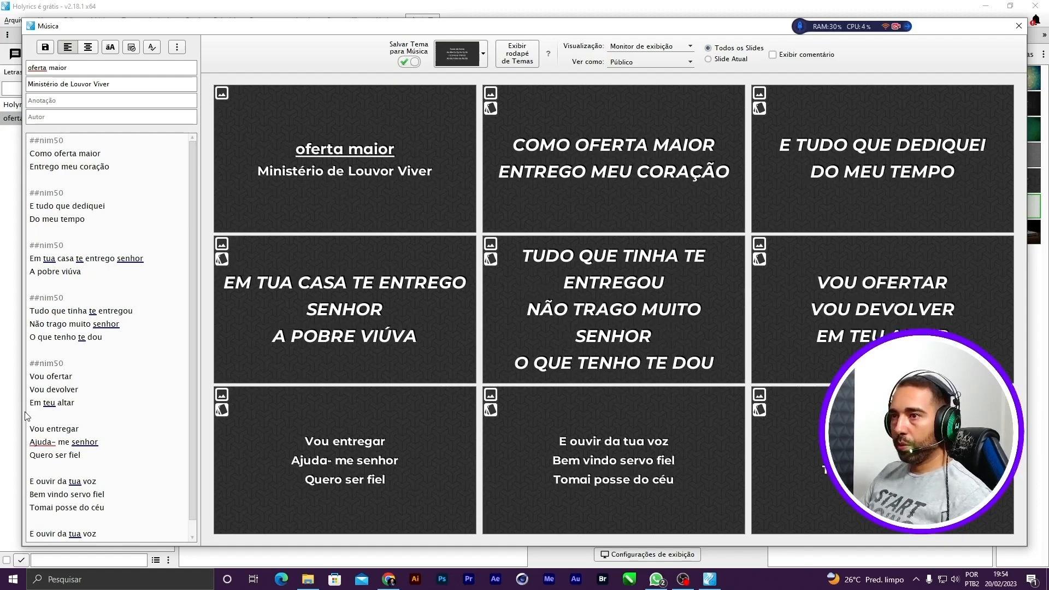
pyautogui.press('Return')
pyautogui.write('##nim50')
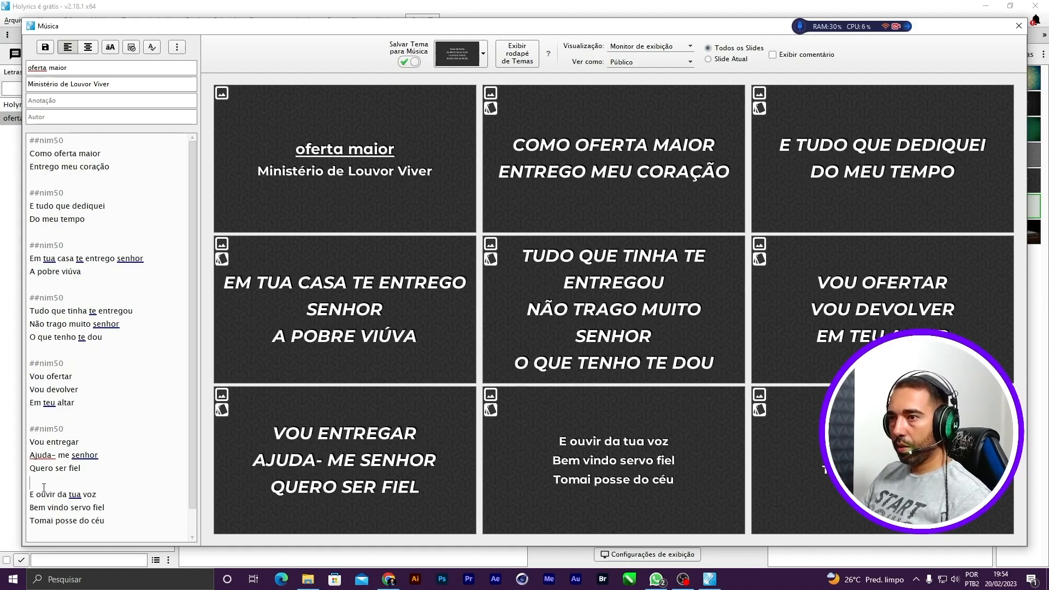
# - Paste ##nim50 above the first "E ouvir da tua voz" verse and delete the surplus copy of the code
pyautogui.press('Return')
pyautogui.hotkey('ctrl', 'v')
pyautogui.hotkey('ctrl', 'v')
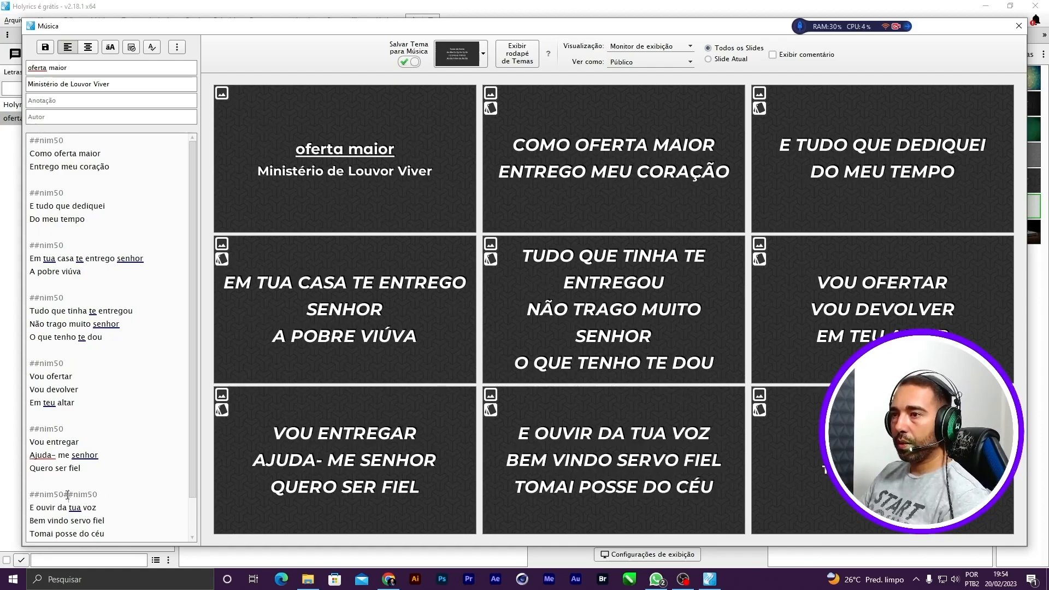
pyautogui.moveTo(68, 495); pyautogui.dragTo(99, 495)
pyautogui.press('BackSpace')
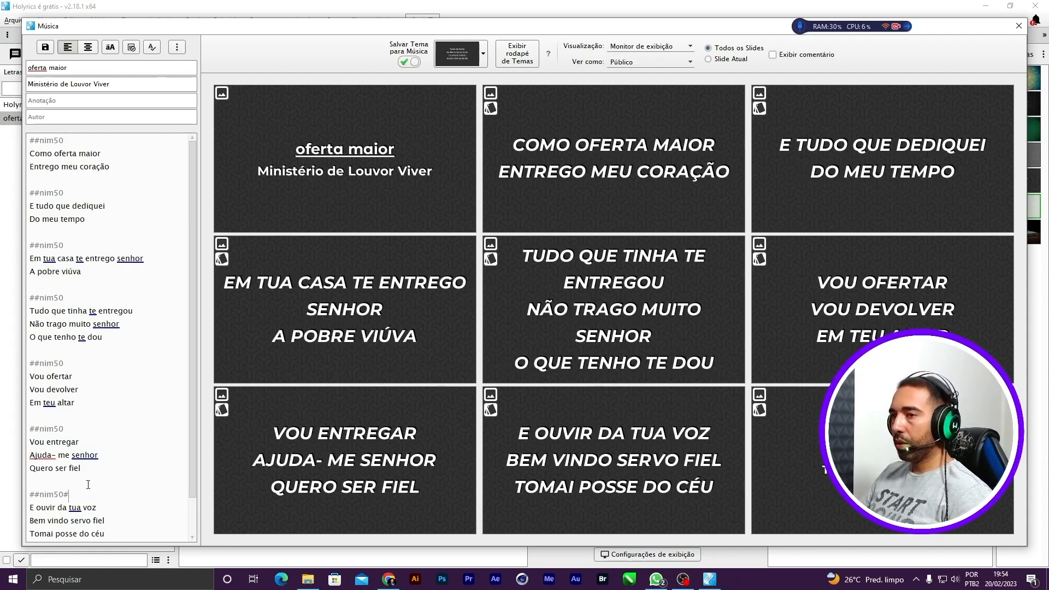
# - Add ##nim50 above the final "E ouvir da tua voz" verse and save the song
pyautogui.scroll(-1, 88, 485)
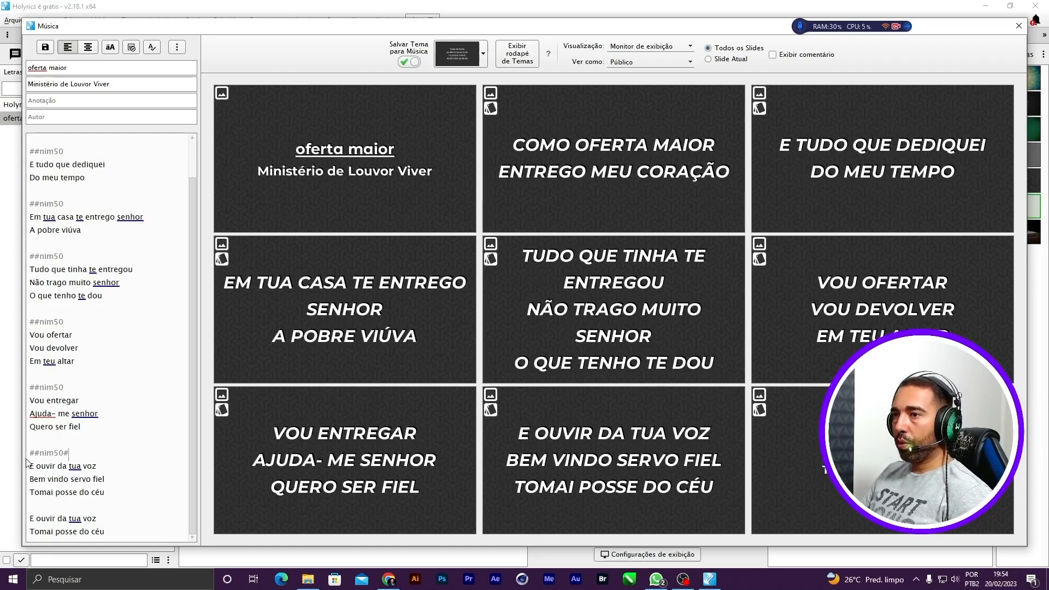
pyautogui.click(41, 506)
pyautogui.press('Return')
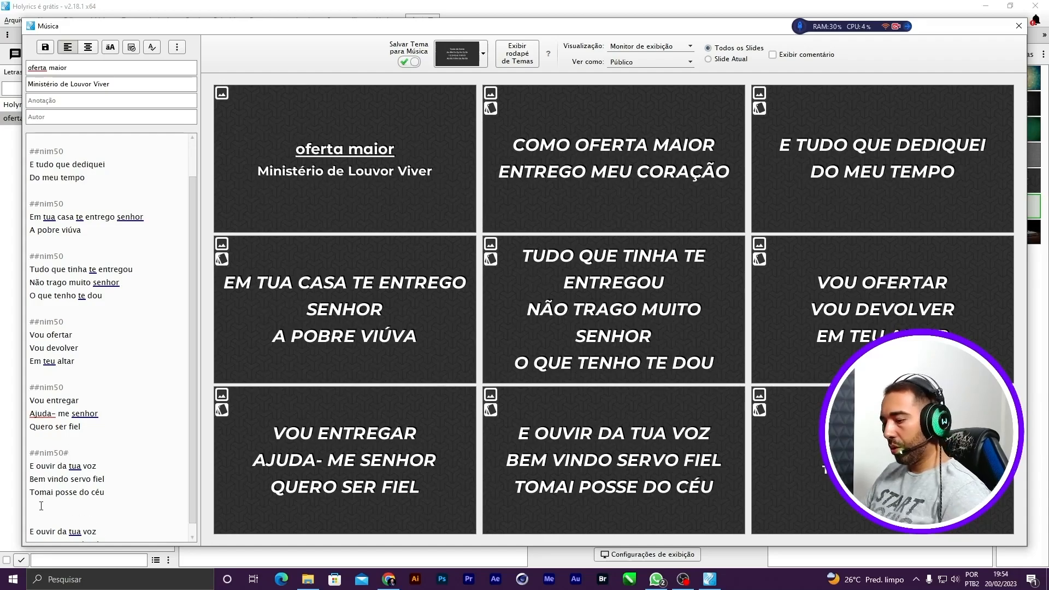
pyautogui.write('##nim50')
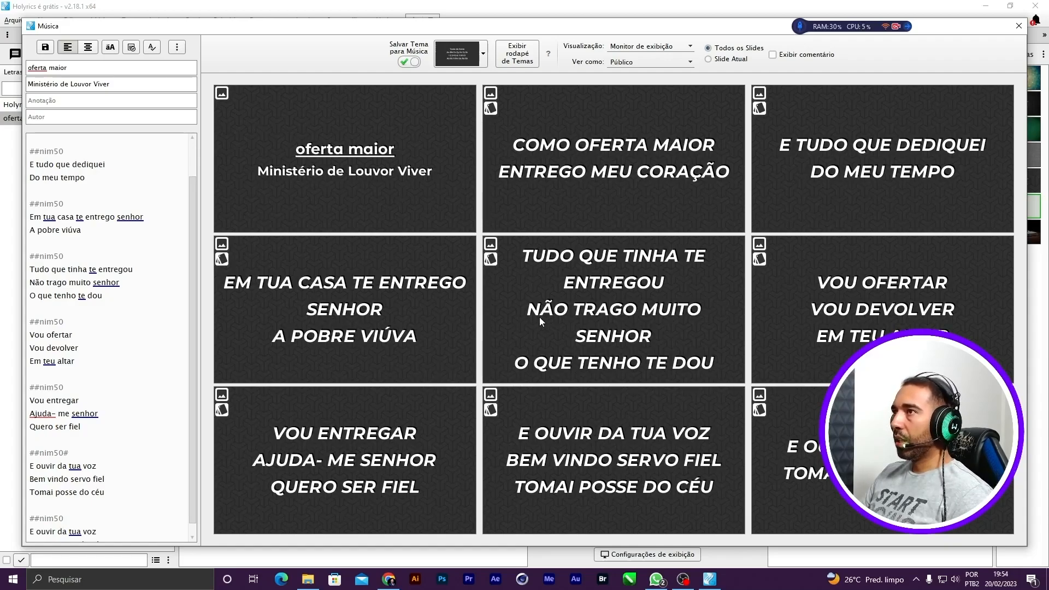
pyautogui.click(45, 47)
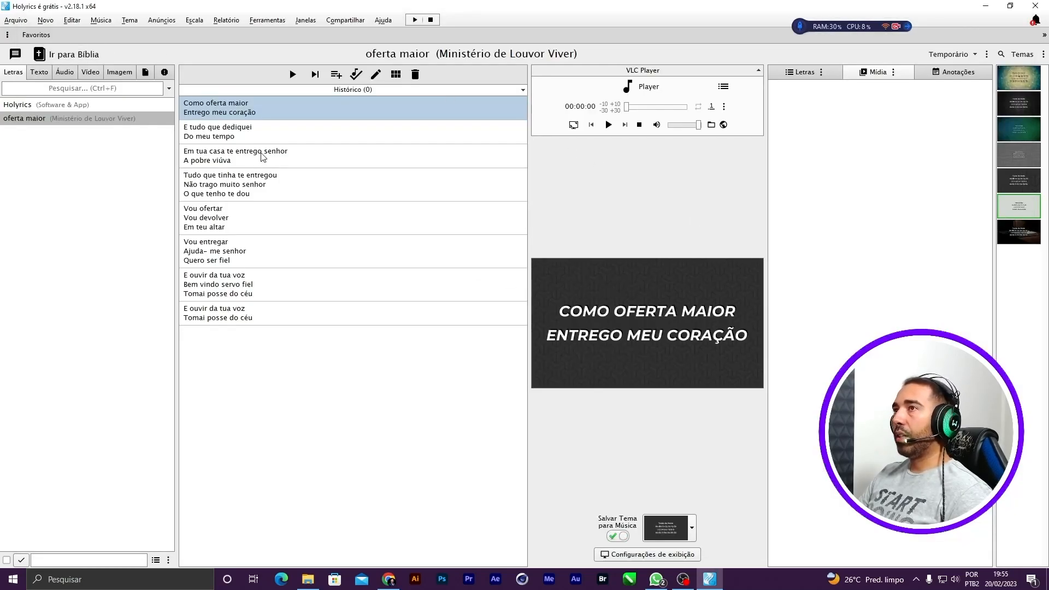
# - Preview several verses of the saved song, including "Vou ofertar", "Em tua casa te entrego senhor" and "E tudo que dediquei"
pyautogui.click(306, 169)
pyautogui.click(315, 220)
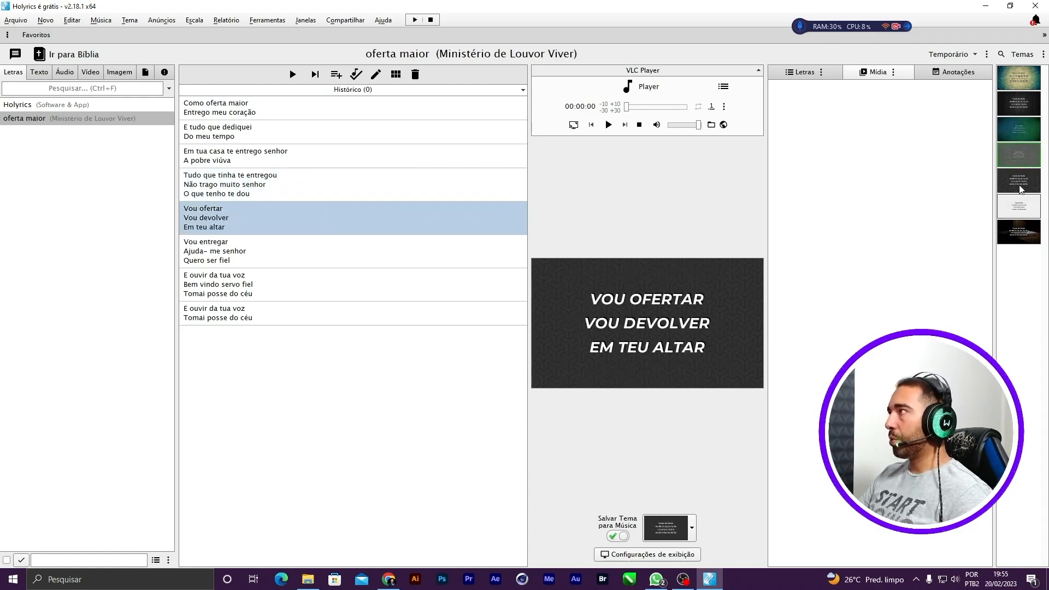
pyautogui.click(368, 156)
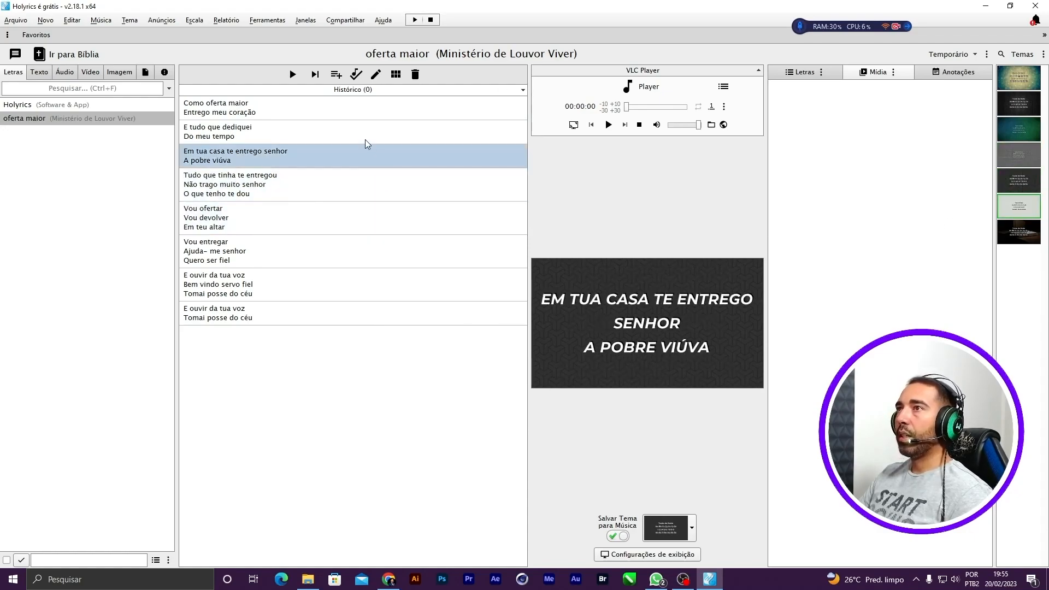
pyautogui.click(365, 138)
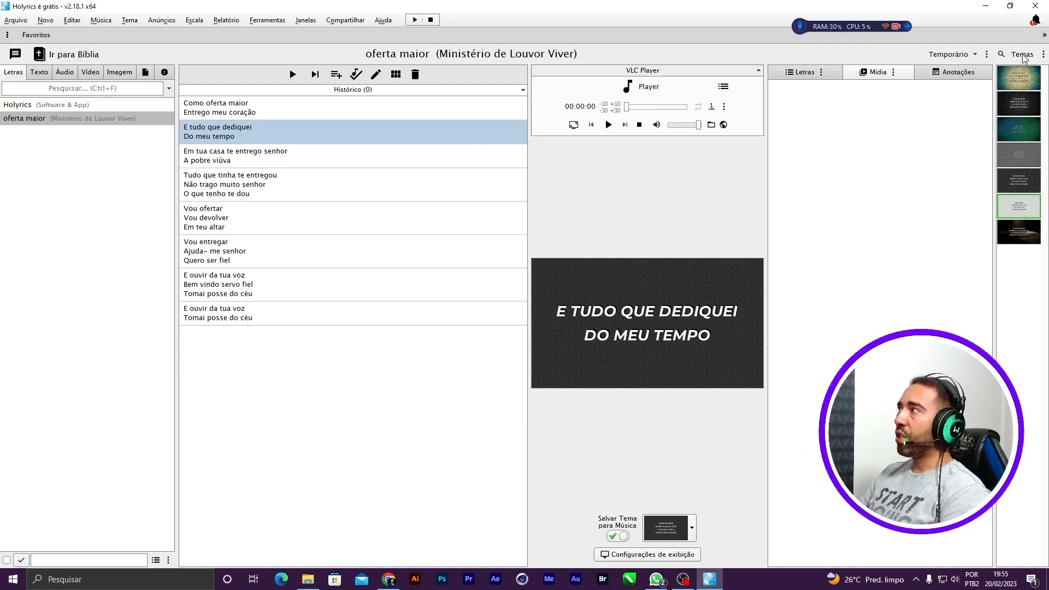
# - Create a new theme and check the available fonts, keeping CMG Sans
pyautogui.click(1043, 54)
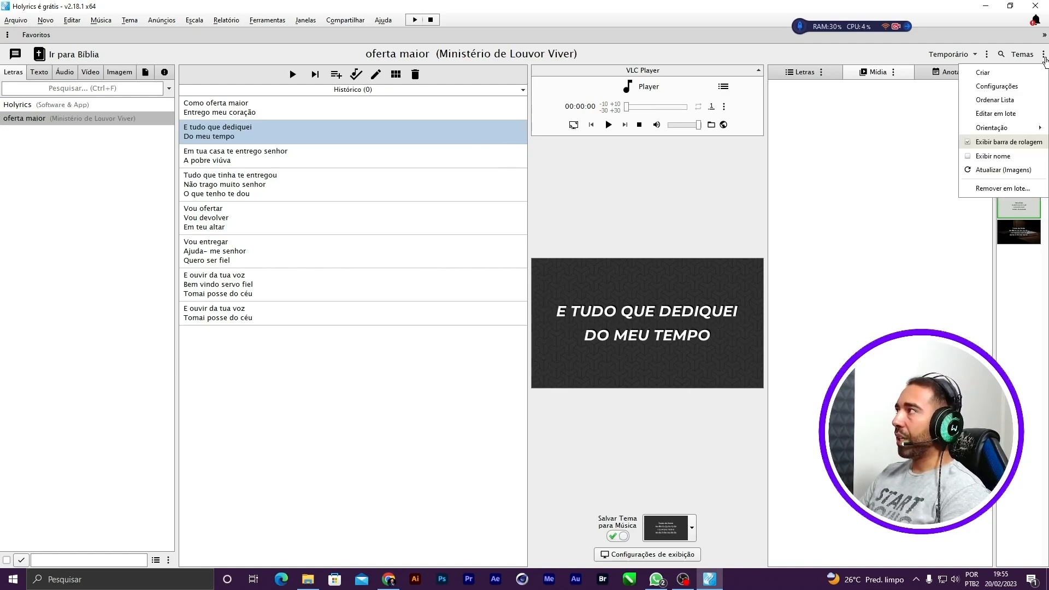
pyautogui.click(1013, 75)
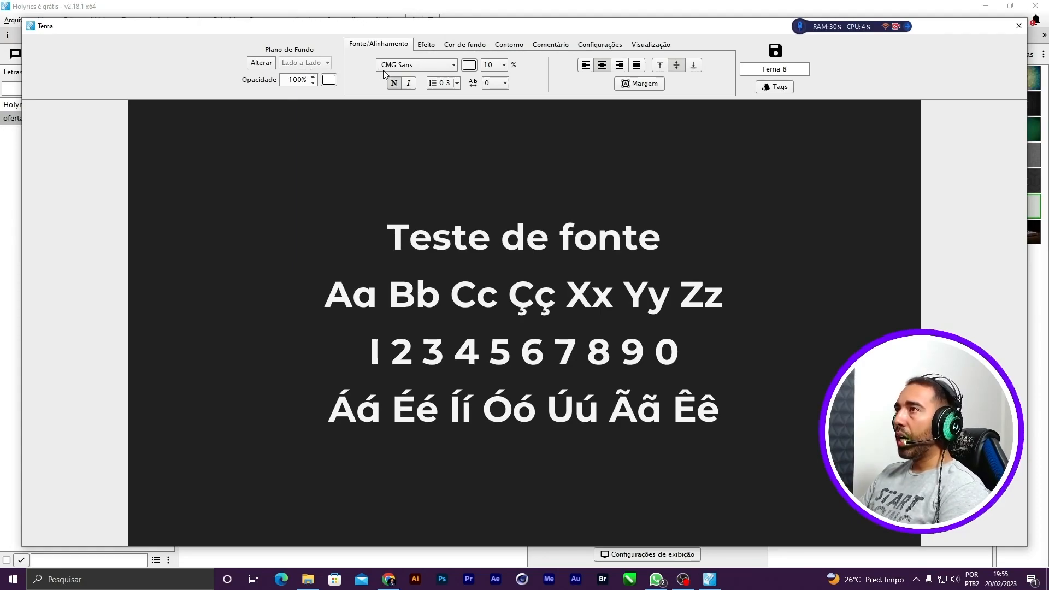
pyautogui.click(435, 67)
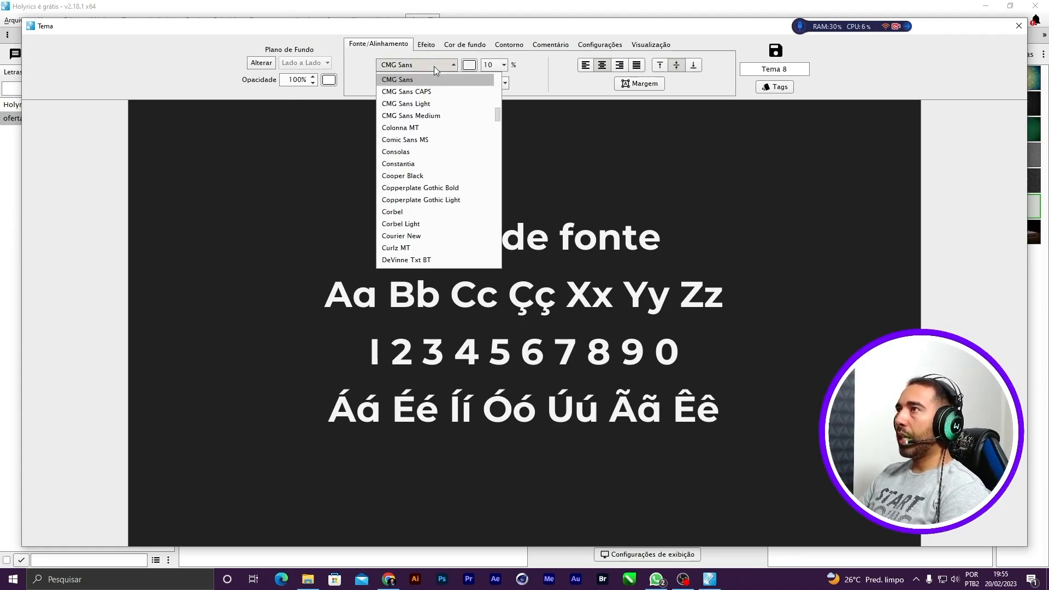
pyautogui.click(434, 66)
# - Try switching bold and italic on and off for the new theme's text
pyautogui.click(395, 83)
pyautogui.click(395, 83)
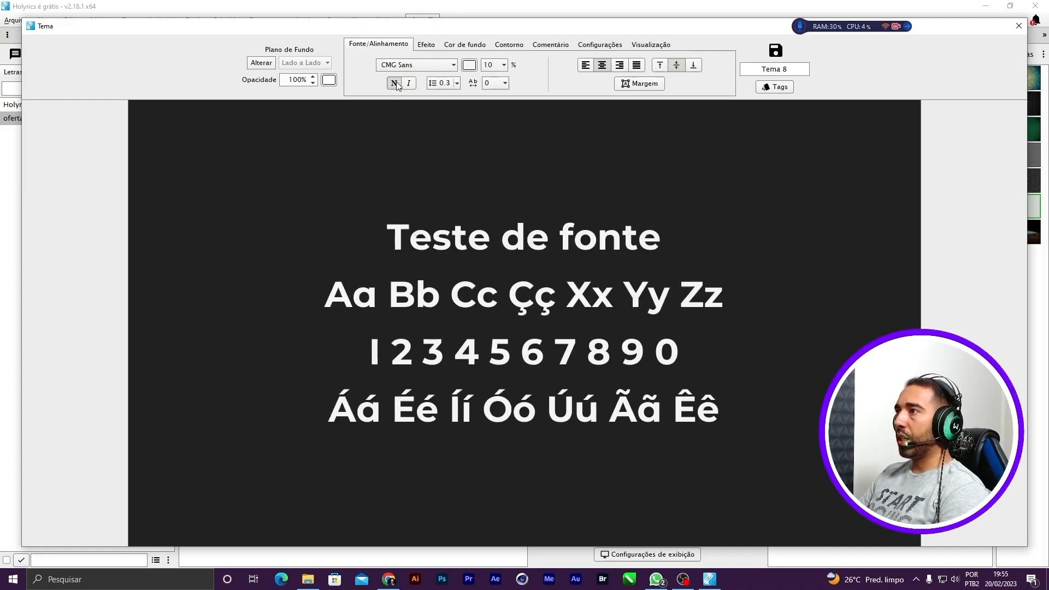
pyautogui.click(409, 83)
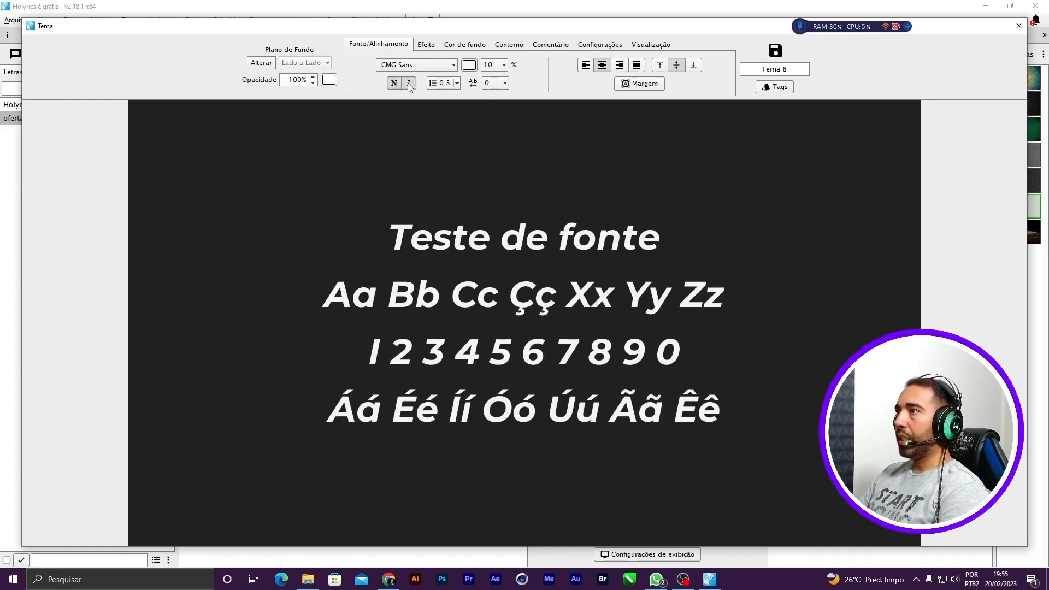
pyautogui.click(410, 85)
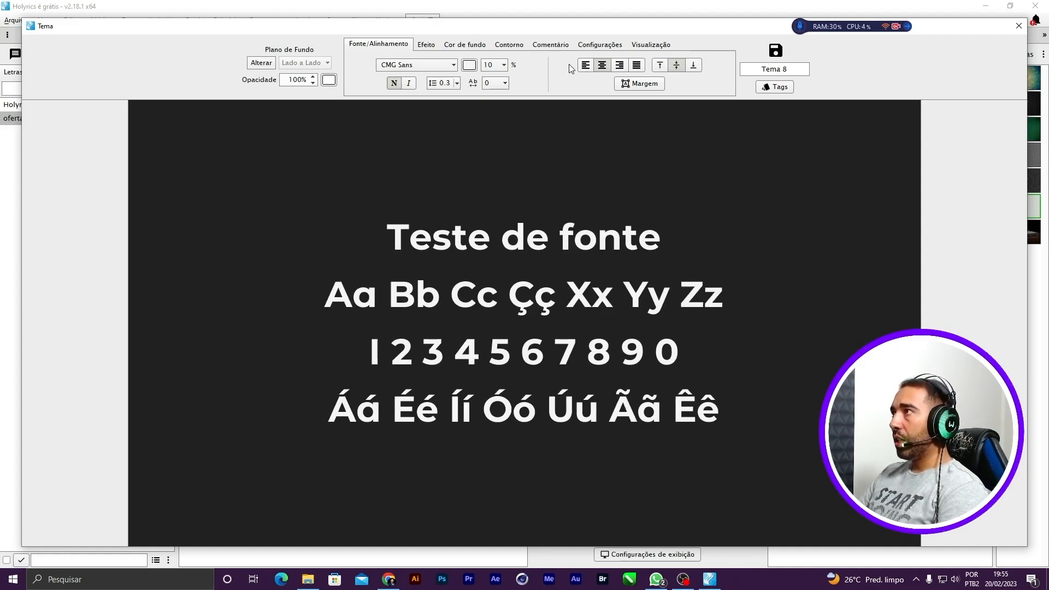
# - Look over the new theme's text effect and background colour settings, ending back at the font and alignment options
pyautogui.click(431, 46)
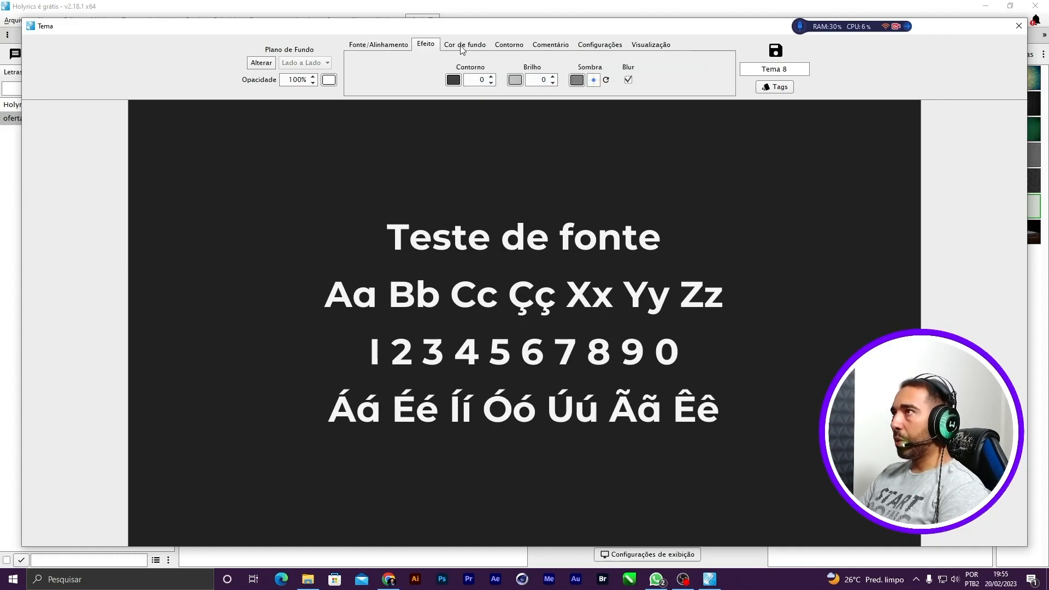
pyautogui.click(462, 48)
pyautogui.click(426, 48)
pyautogui.click(386, 48)
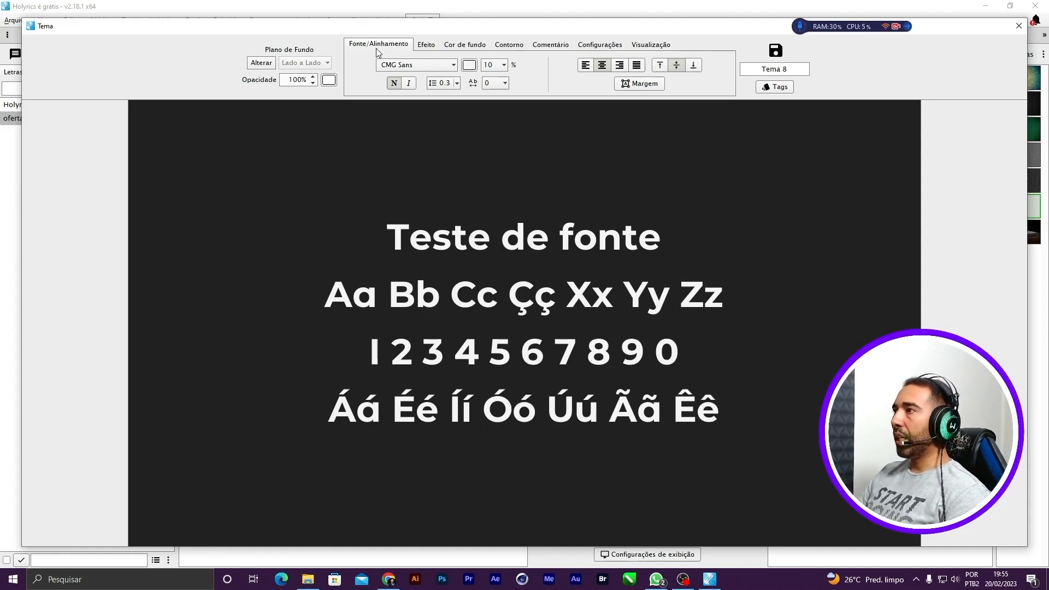
# - Look through the animation, texture, image and personal video collections available for the theme's background
pyautogui.click(261, 63)
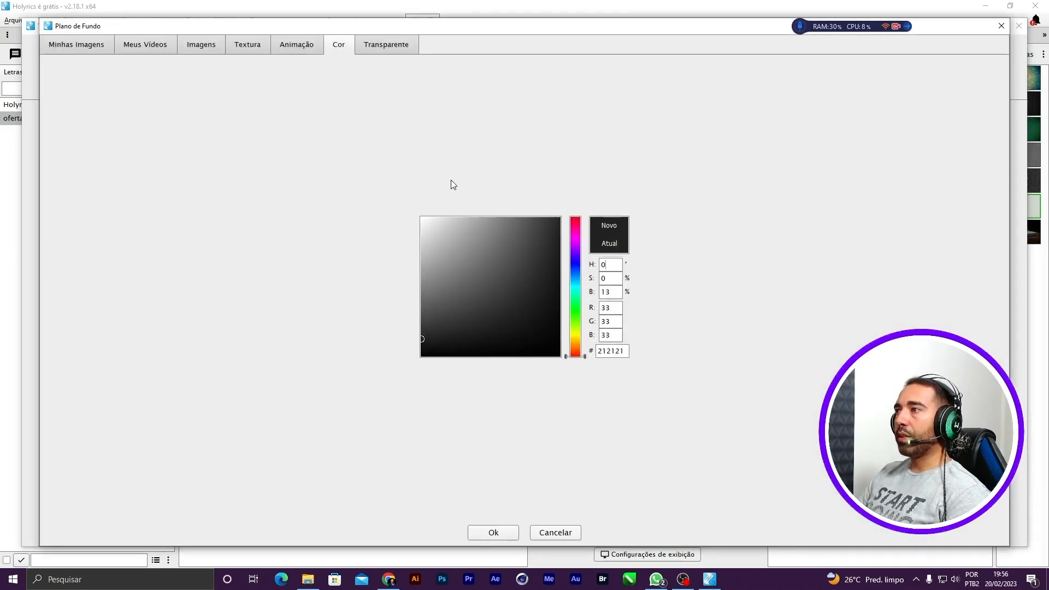
pyautogui.click(302, 47)
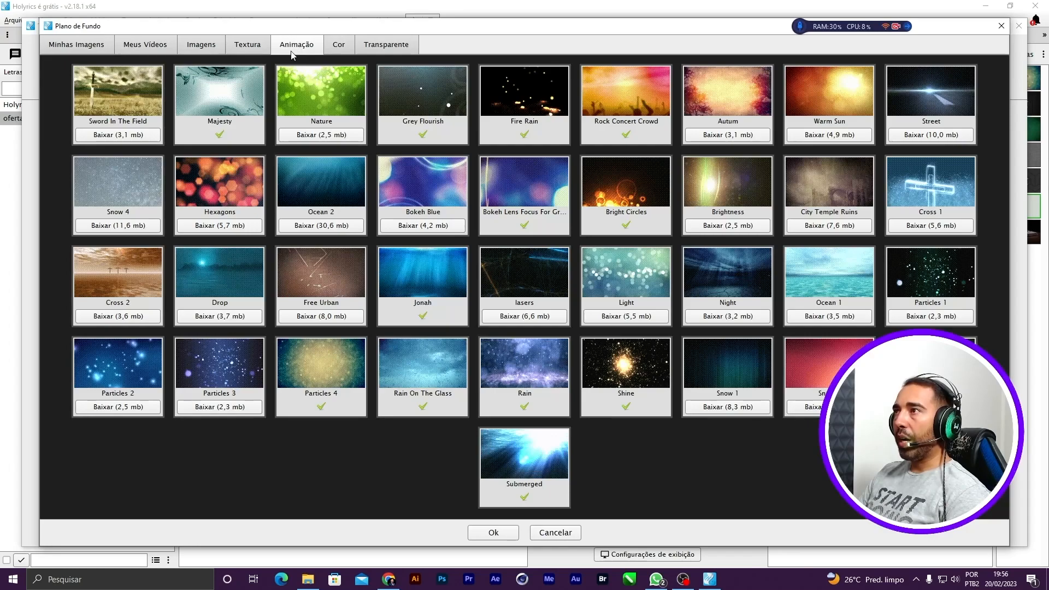
pyautogui.click(248, 45)
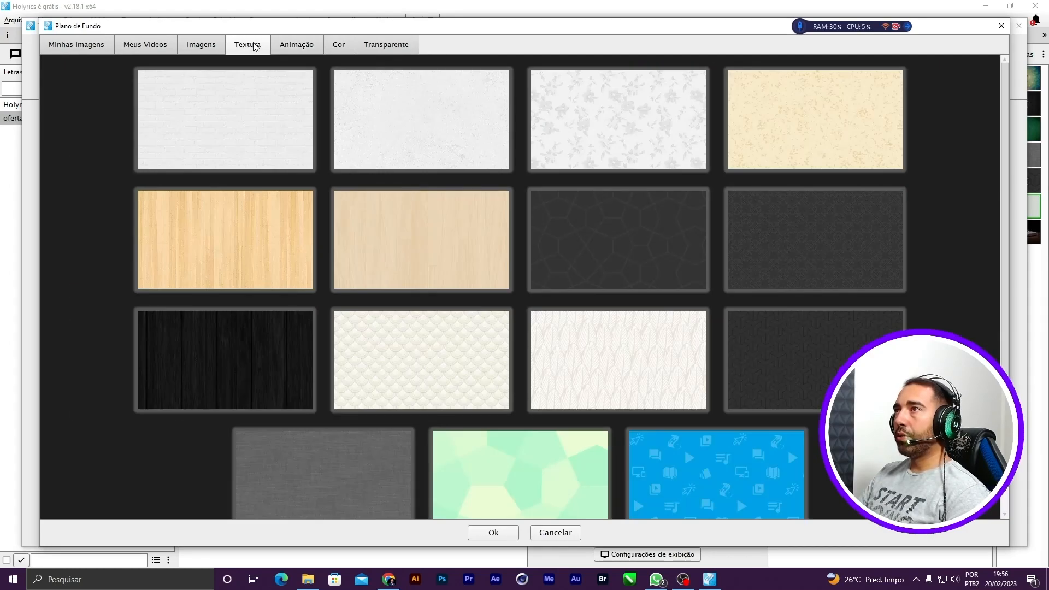
pyautogui.click(200, 48)
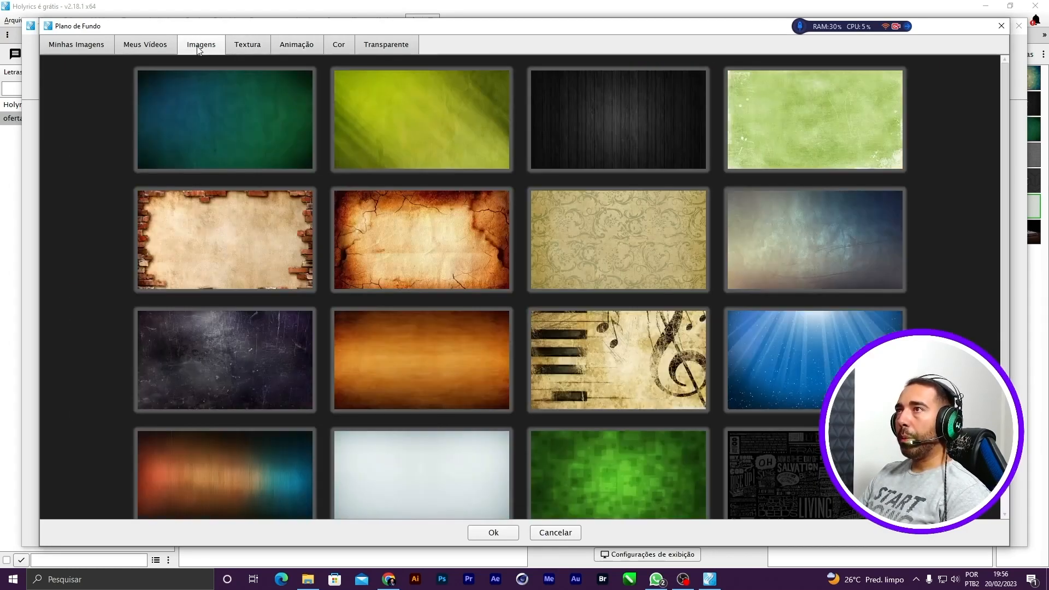
pyautogui.click(147, 47)
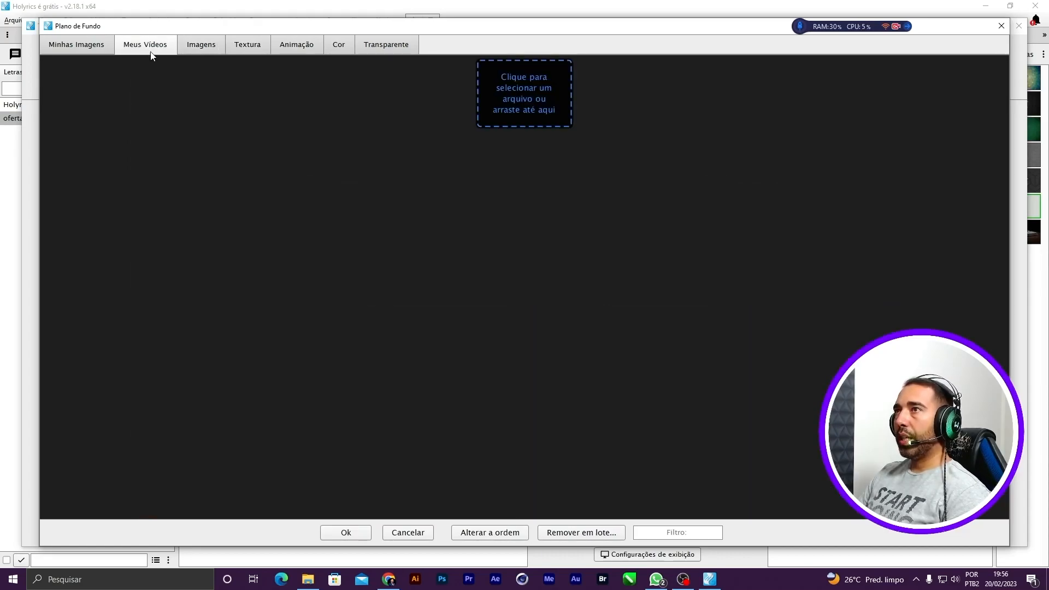
pyautogui.click(197, 48)
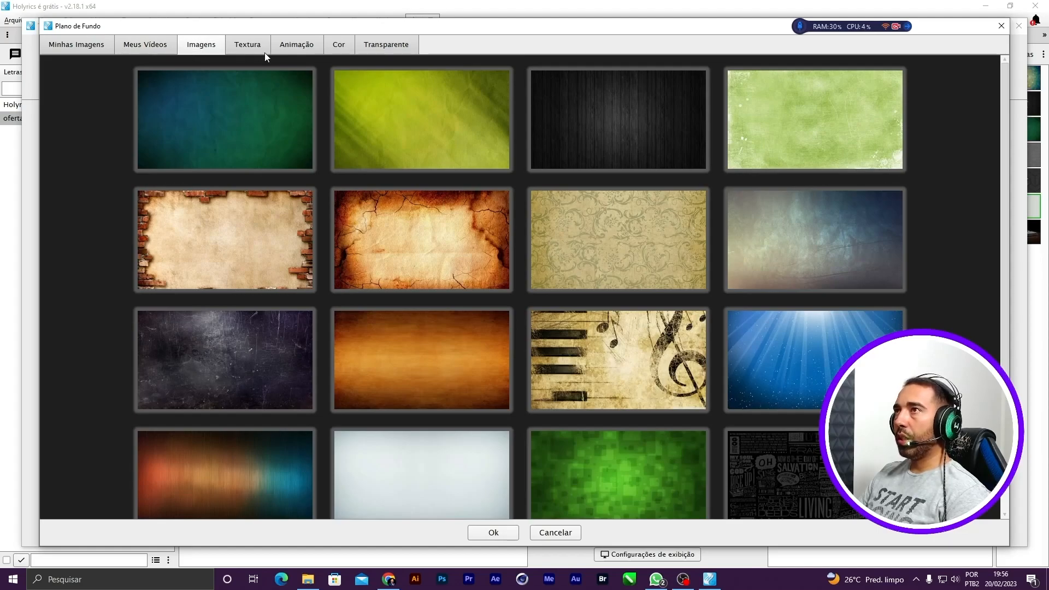
# - Download the Free Urban animation from the animated backgrounds
pyautogui.click(242, 48)
pyautogui.click(288, 48)
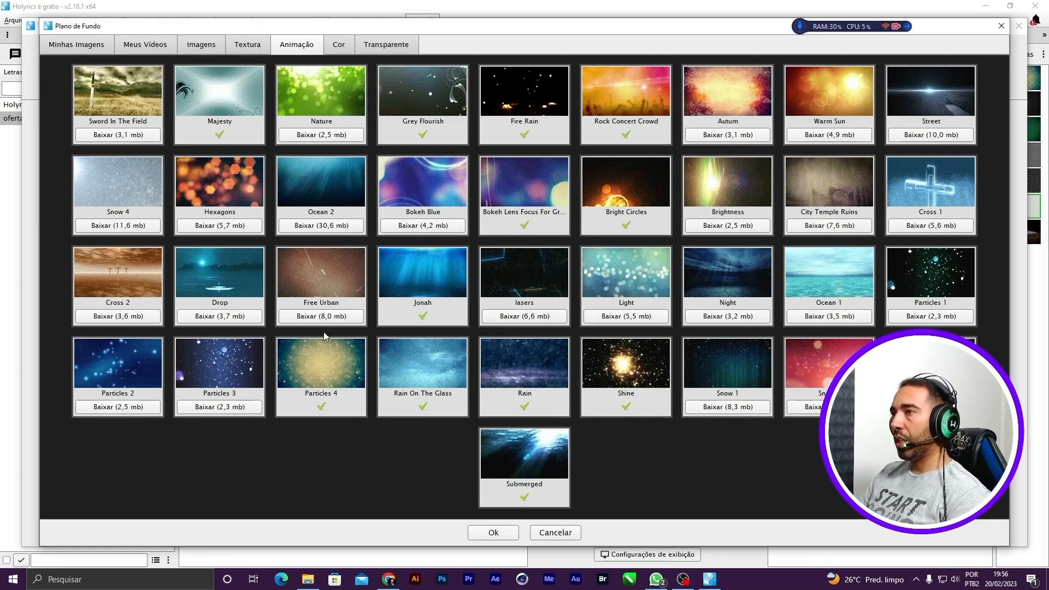
pyautogui.click(301, 318)
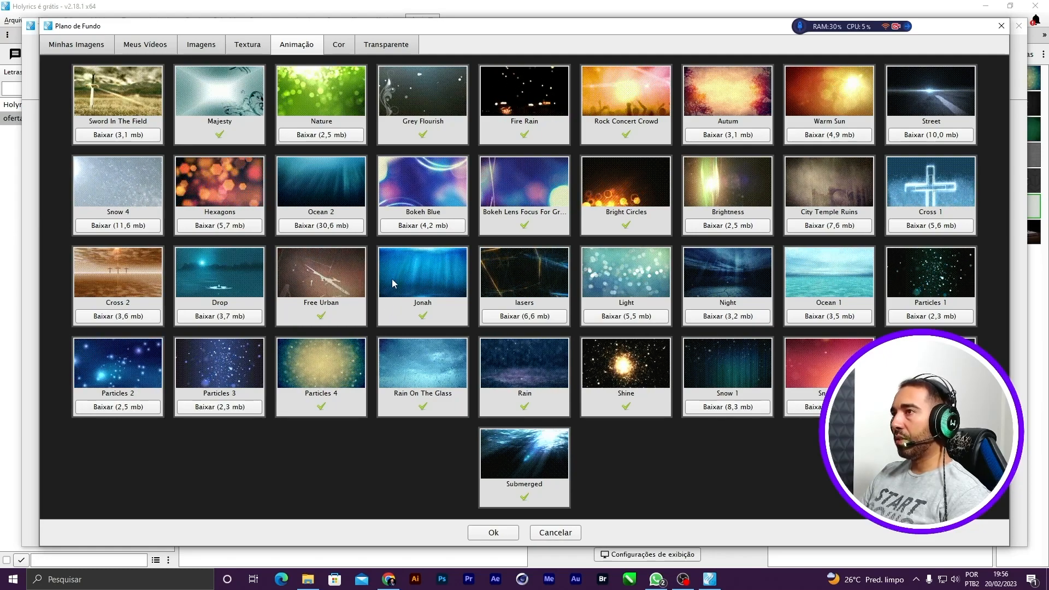
# - Set the built-in parchment image framed by red bricks as the theme's background
pyautogui.click(247, 45)
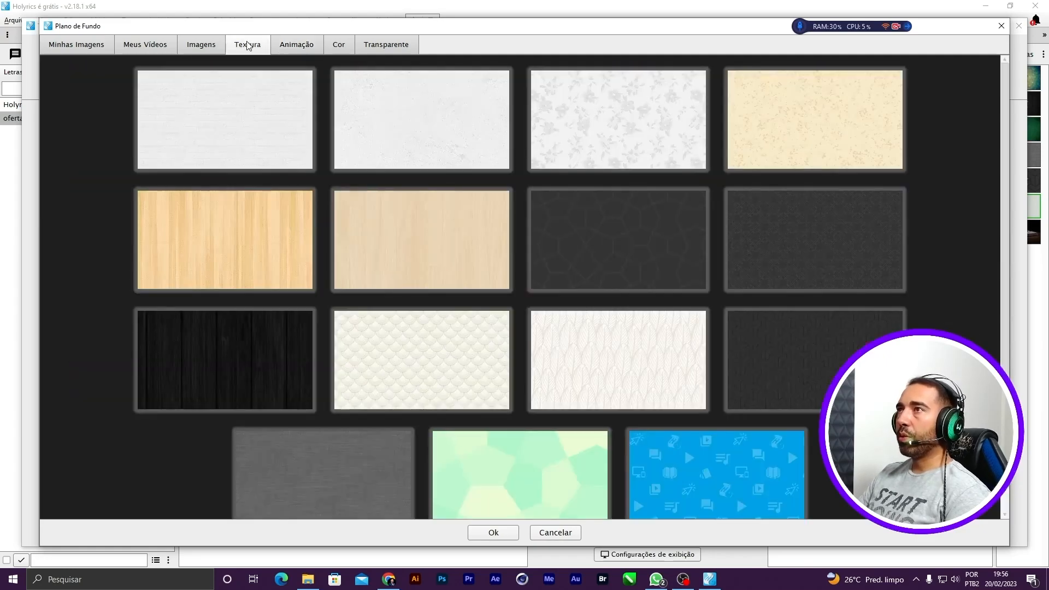
pyautogui.click(198, 47)
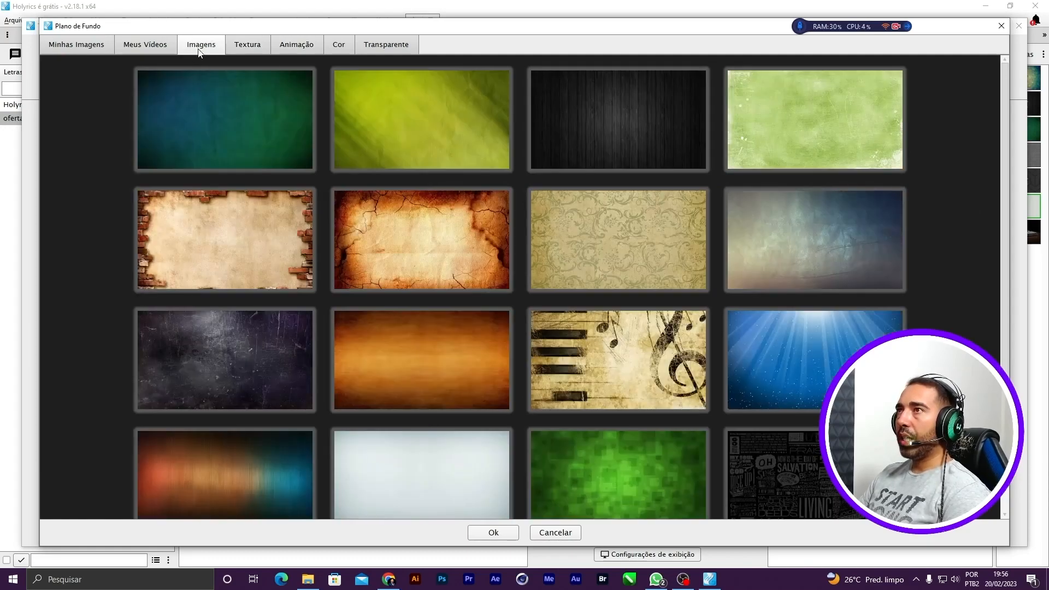
pyautogui.click(212, 238)
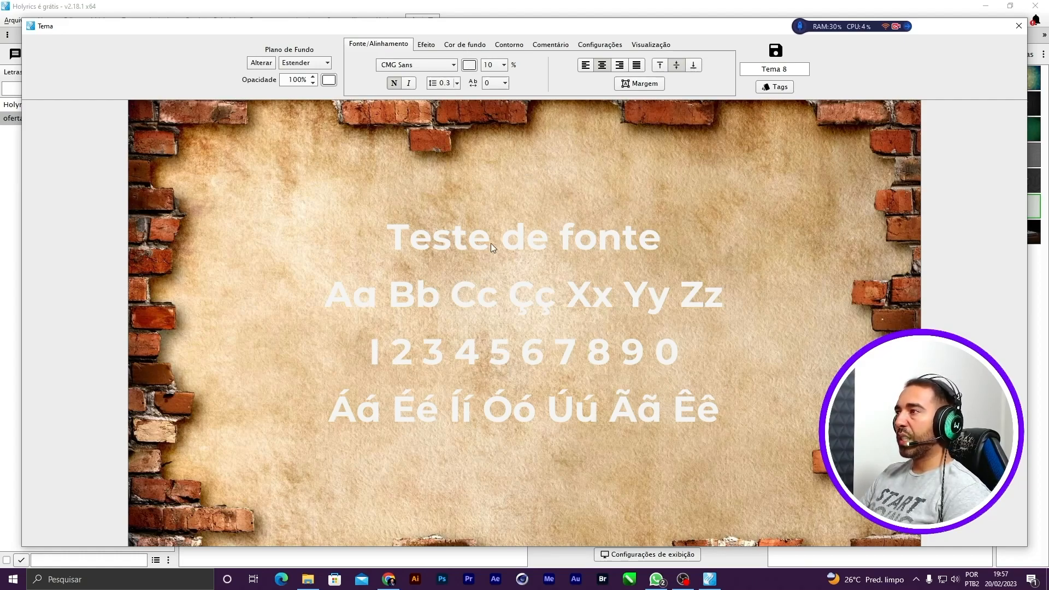
# - Try grey and white shades for the theme's text, and set its colour to brown 7B4022 captured from the background's bricks
pyautogui.click(468, 64)
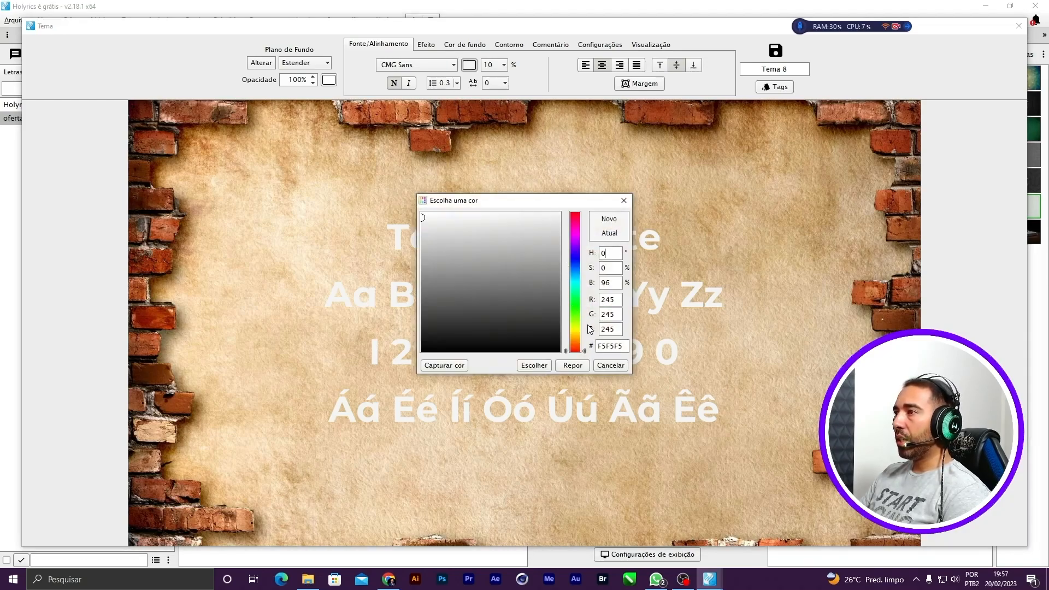
pyautogui.click(454, 317)
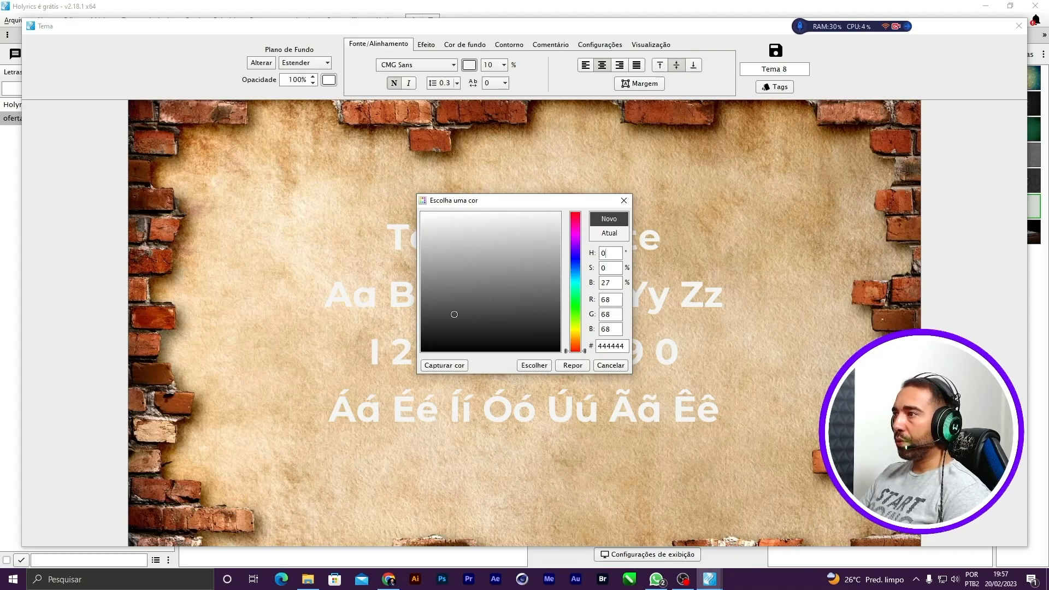
pyautogui.click(455, 324)
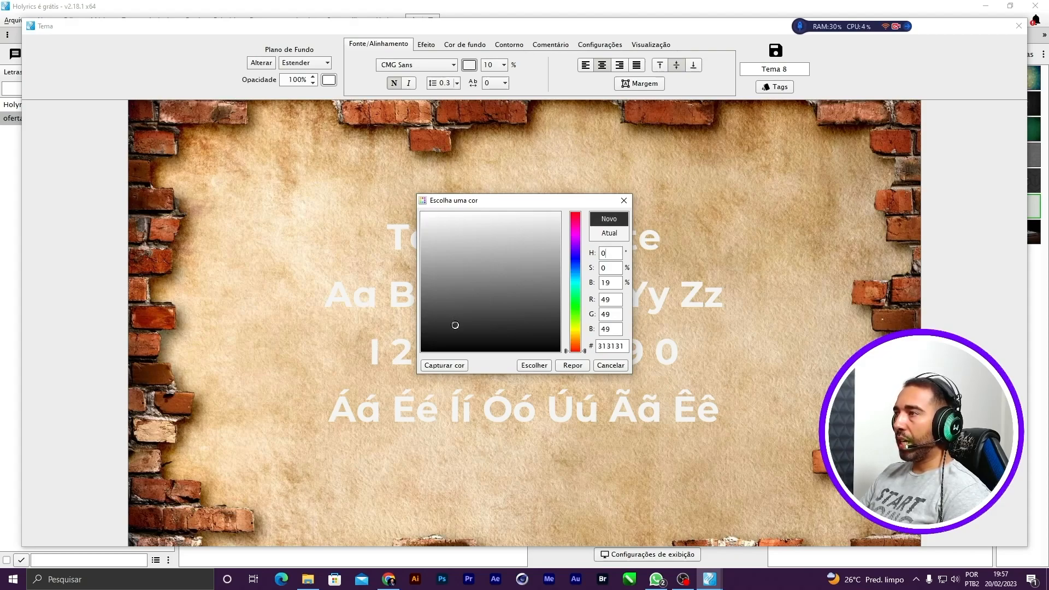
pyautogui.click(450, 271)
pyautogui.click(422, 200)
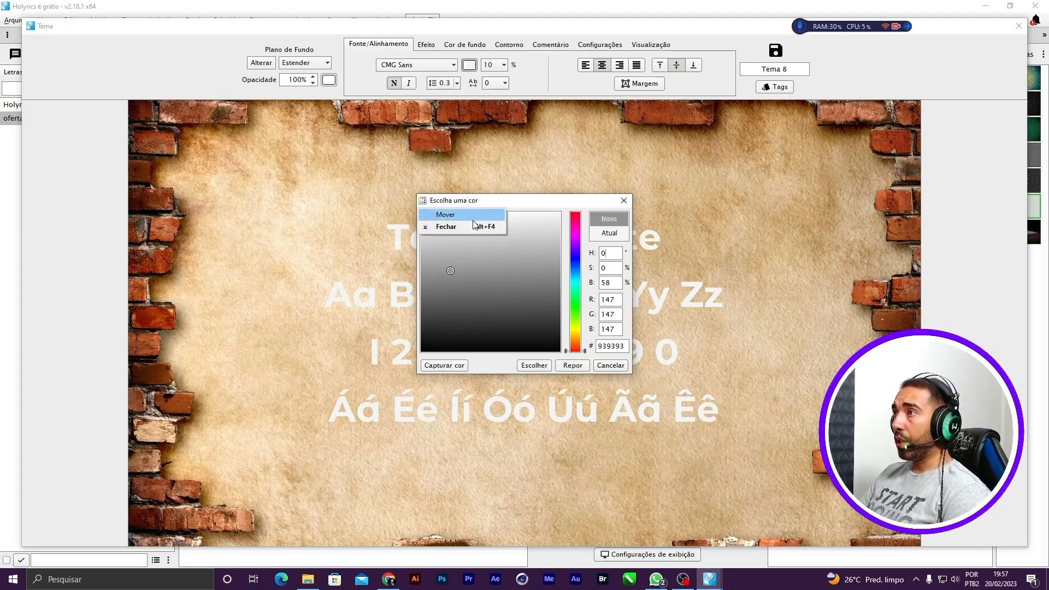
pyautogui.click(533, 225)
pyautogui.moveTo(469, 216); pyautogui.dragTo(414, 213)
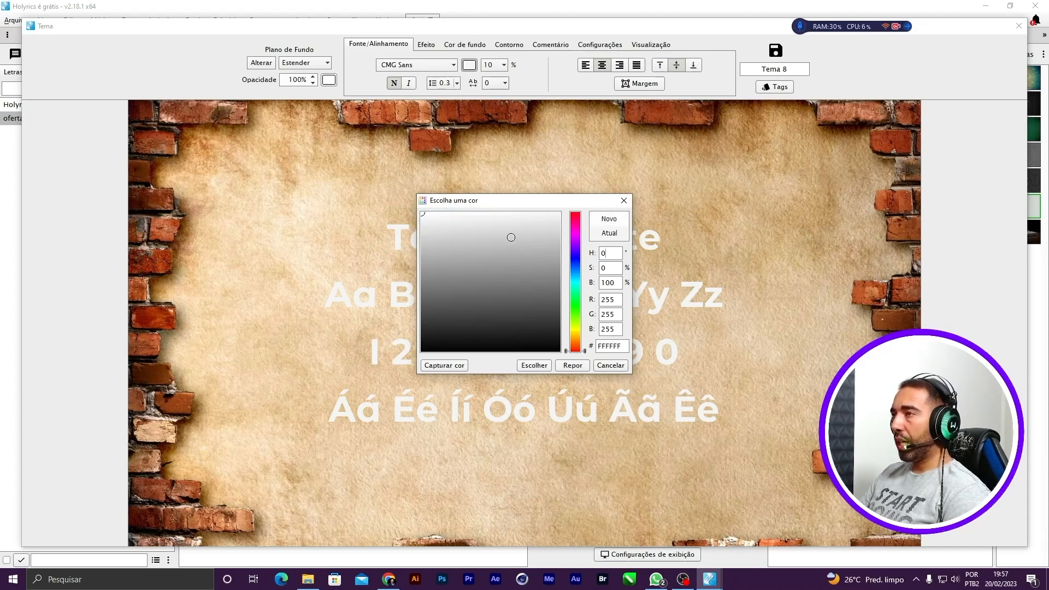
pyautogui.click(444, 365)
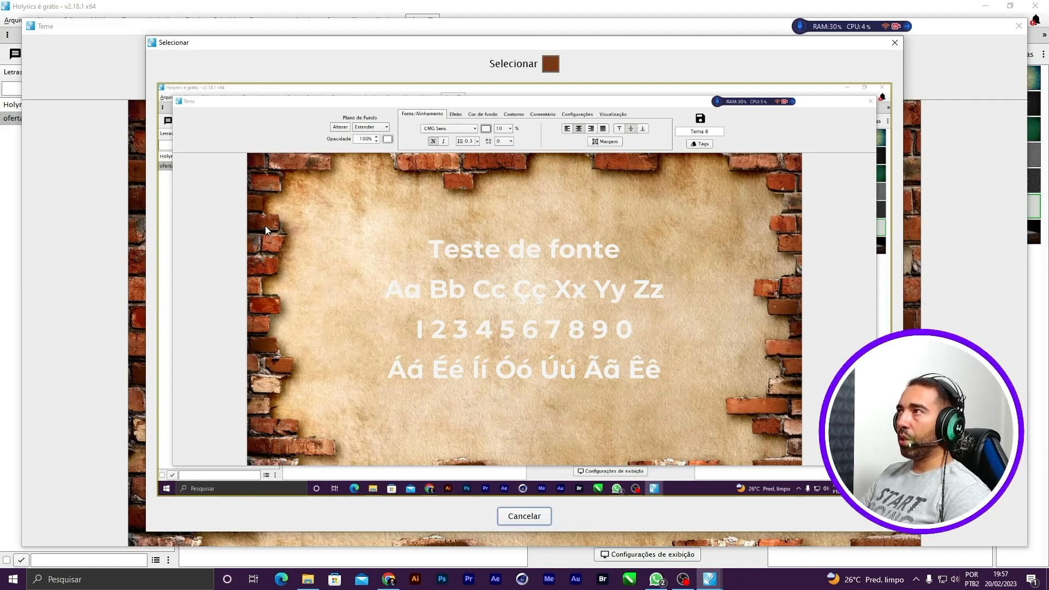
pyautogui.click(265, 227)
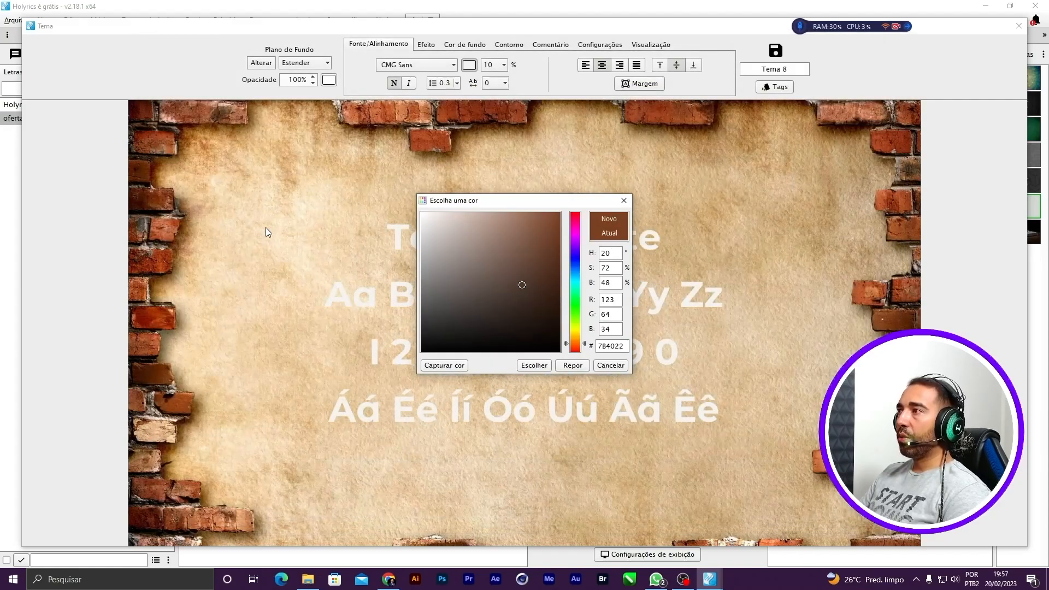
pyautogui.click(540, 366)
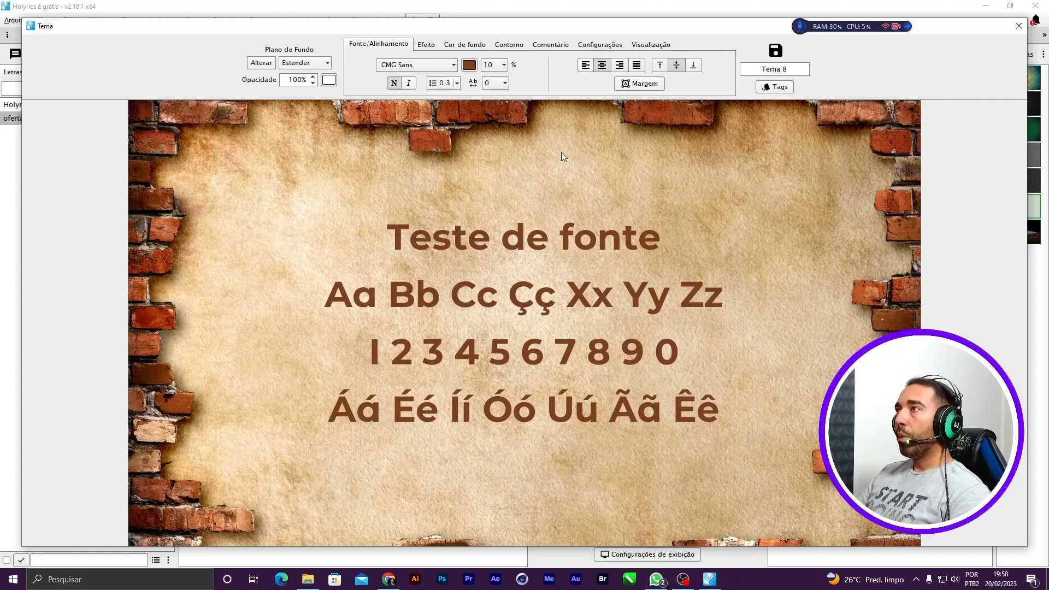
# - Try font sizes of 40%, 32% and 28% for the theme's text
pyautogui.click(502, 66)
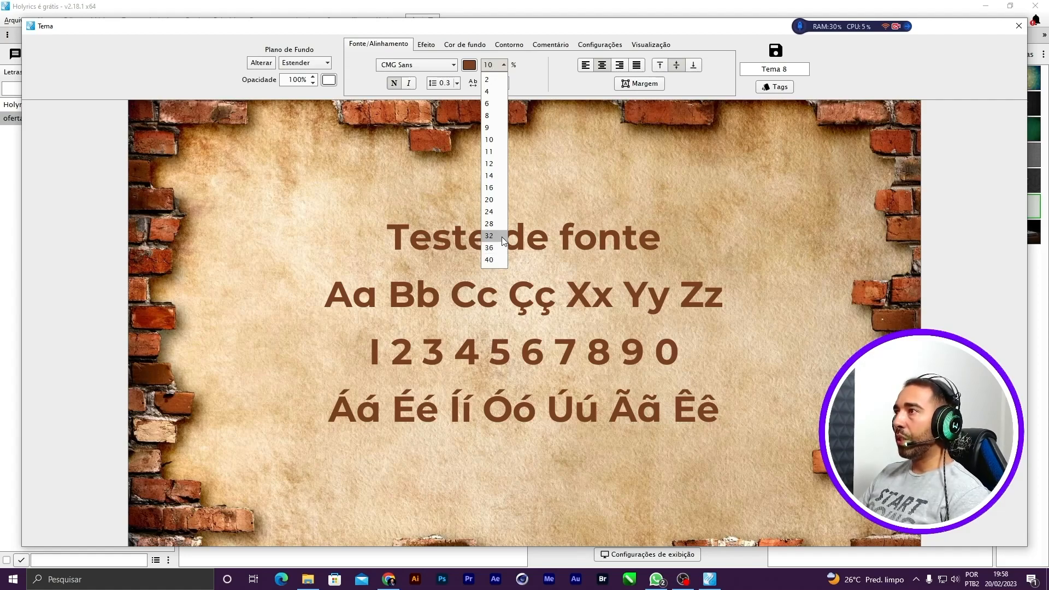
pyautogui.click(497, 258)
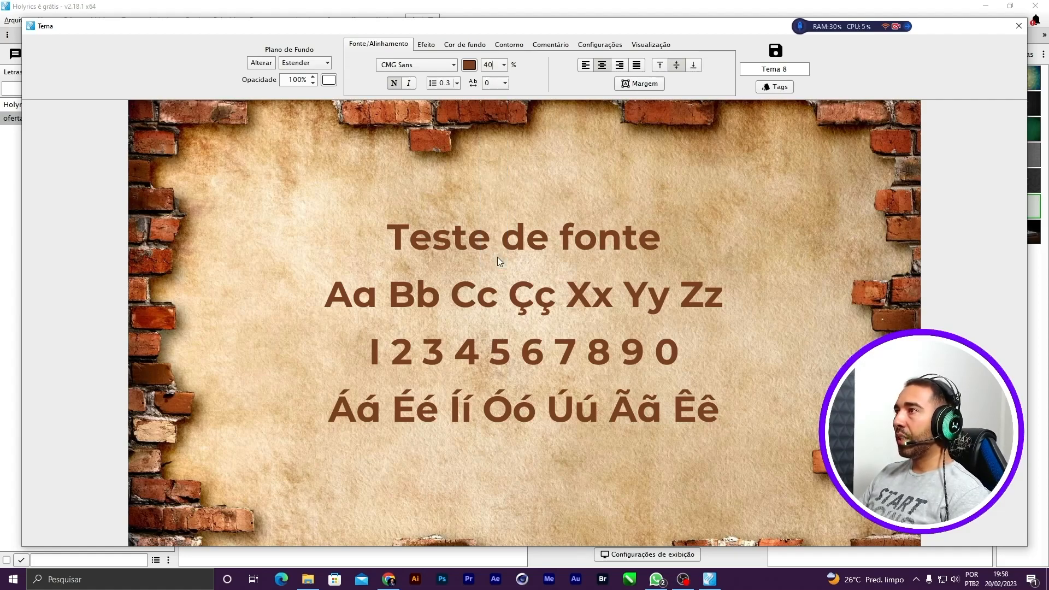
pyautogui.click(504, 65)
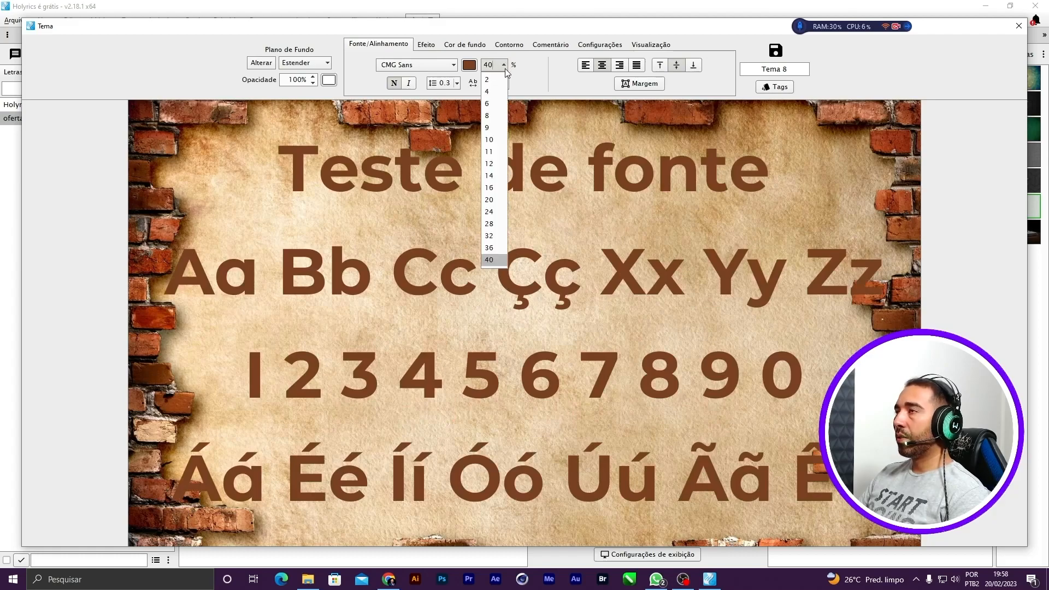
pyautogui.click(493, 236)
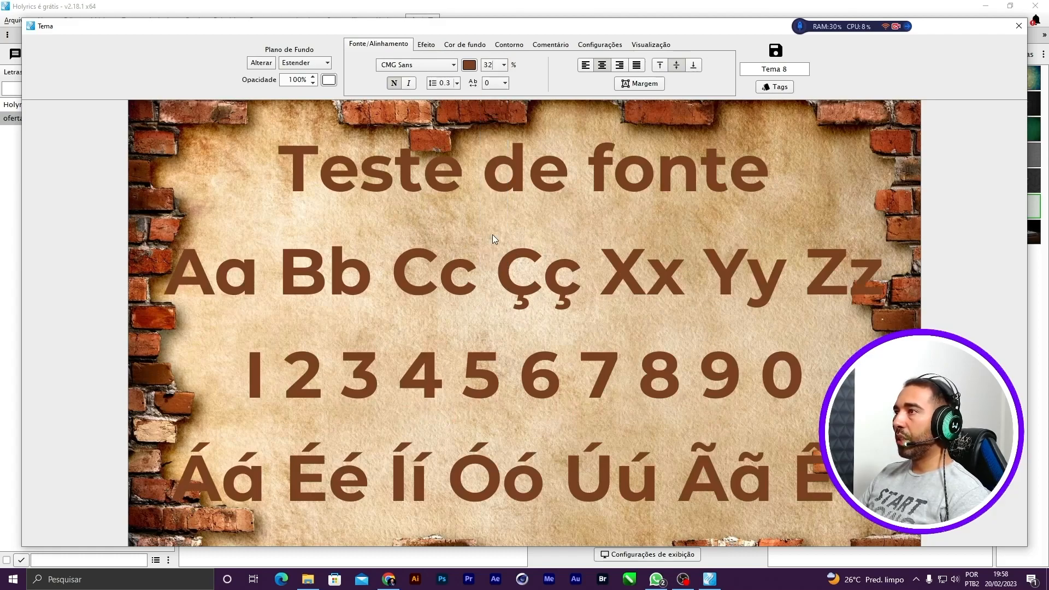
pyautogui.click(504, 65)
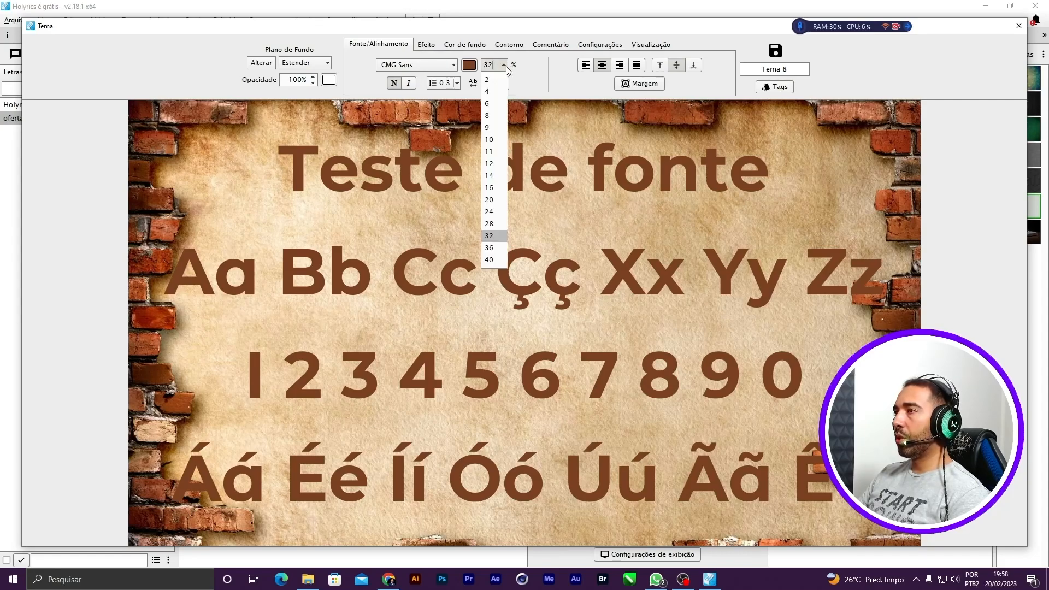
pyautogui.click(492, 226)
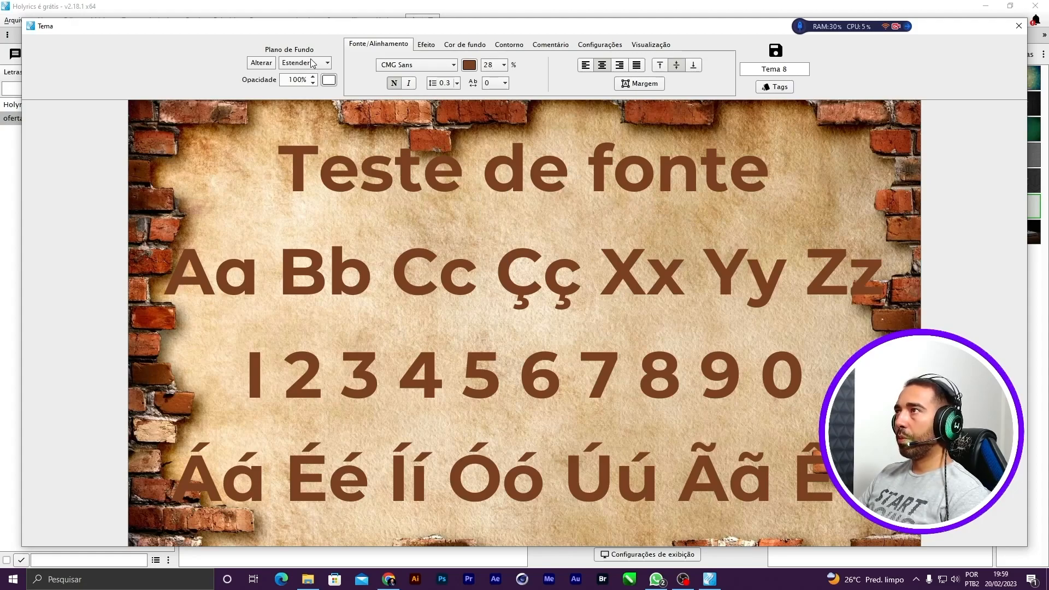
# - Check the background fit, font and horizontal alignment options, keeping CMG Sans and centred text
pyautogui.click(327, 63)
pyautogui.click(411, 67)
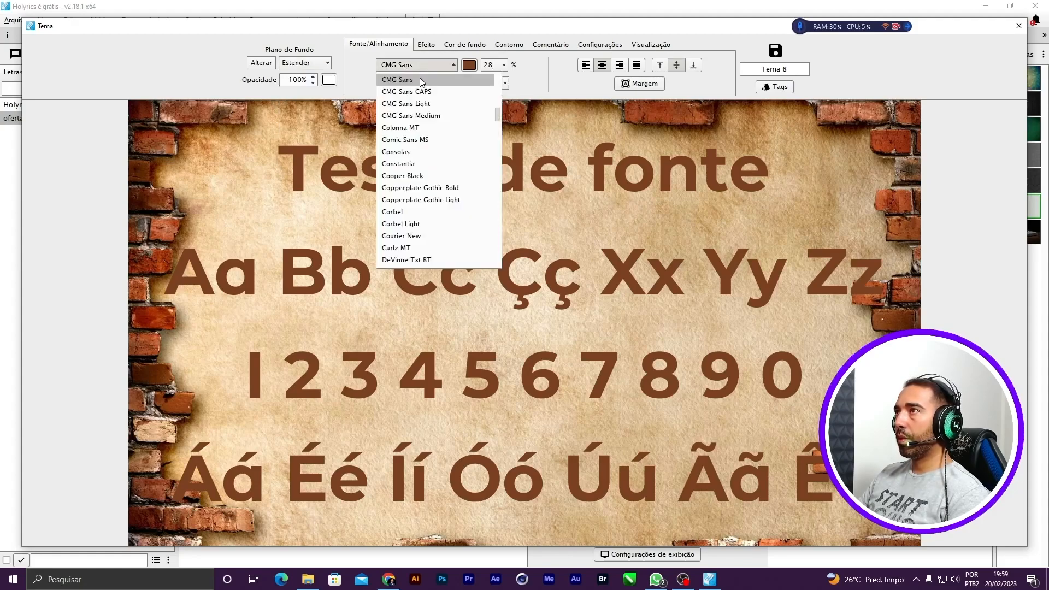
pyautogui.click(421, 82)
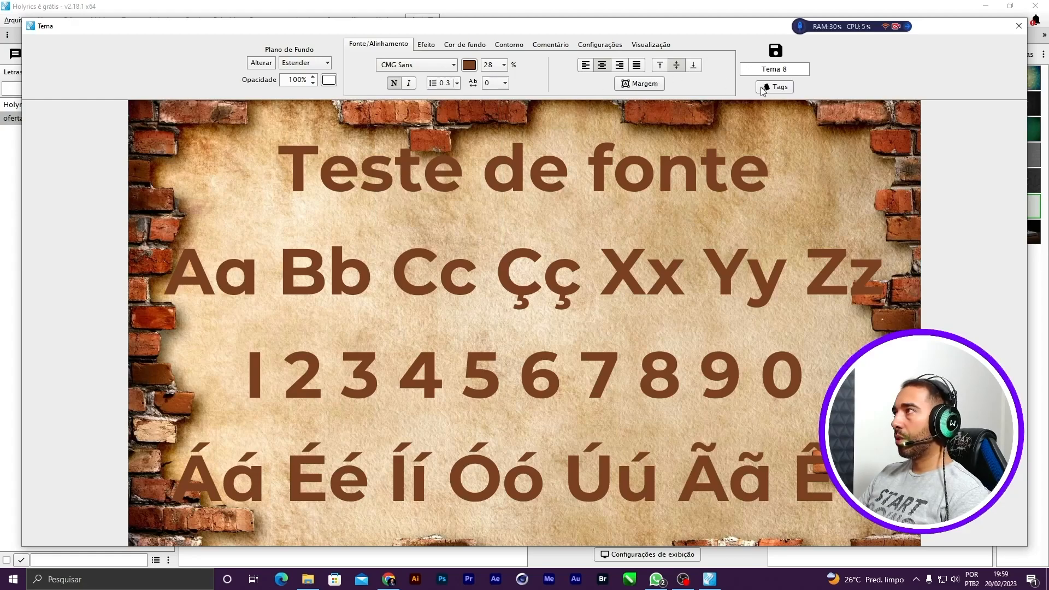
pyautogui.click(619, 66)
pyautogui.click(602, 65)
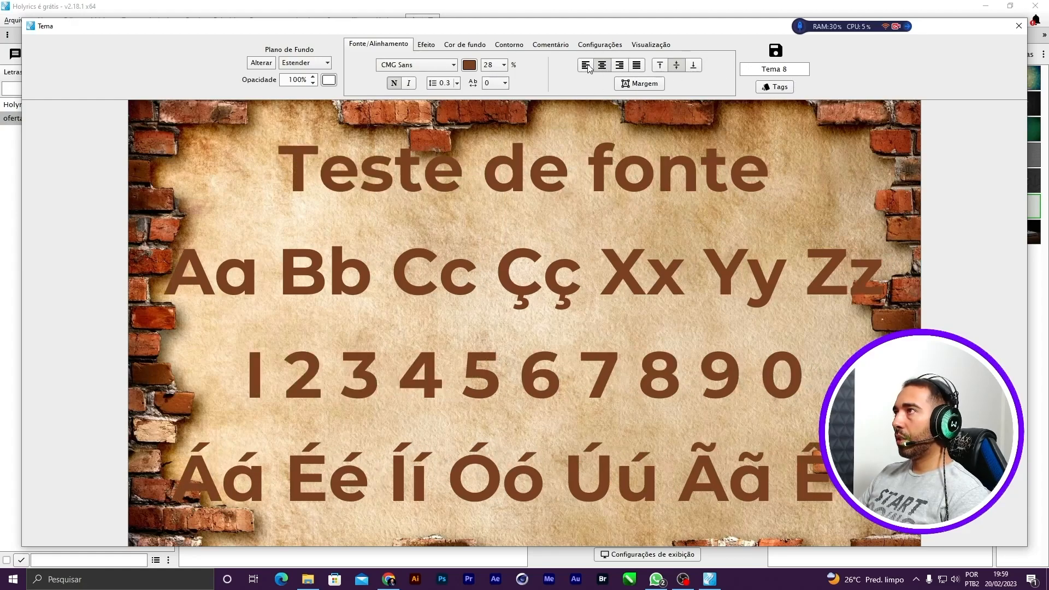
# - Try font sizes of 12%, 14%, 20% and 16% for the theme's text, and set it to 14%
pyautogui.click(504, 65)
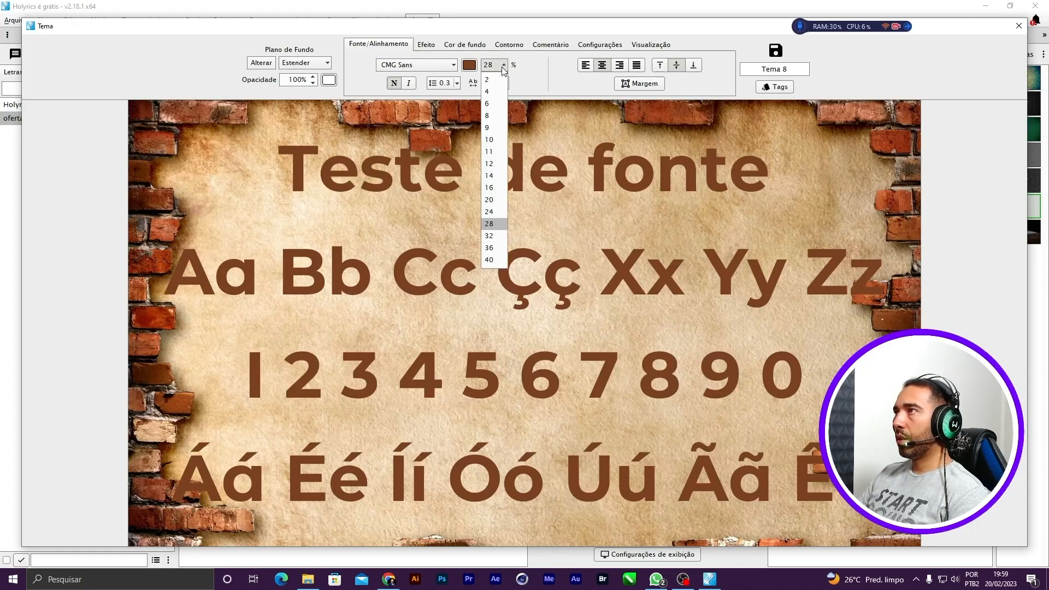
pyautogui.click(495, 164)
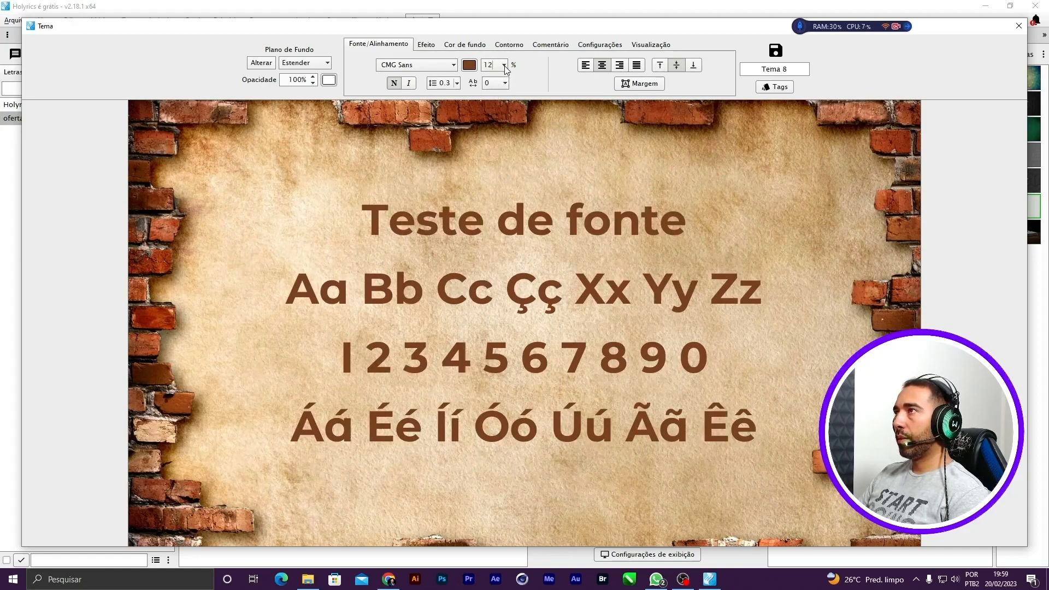
pyautogui.click(504, 64)
pyautogui.click(496, 178)
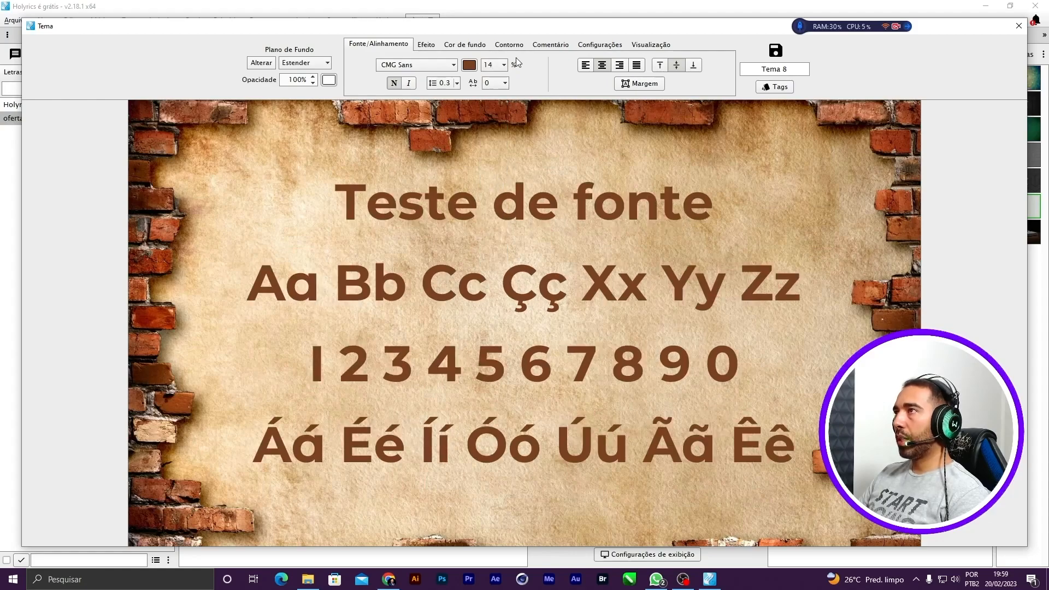
pyautogui.click(504, 64)
pyautogui.click(498, 200)
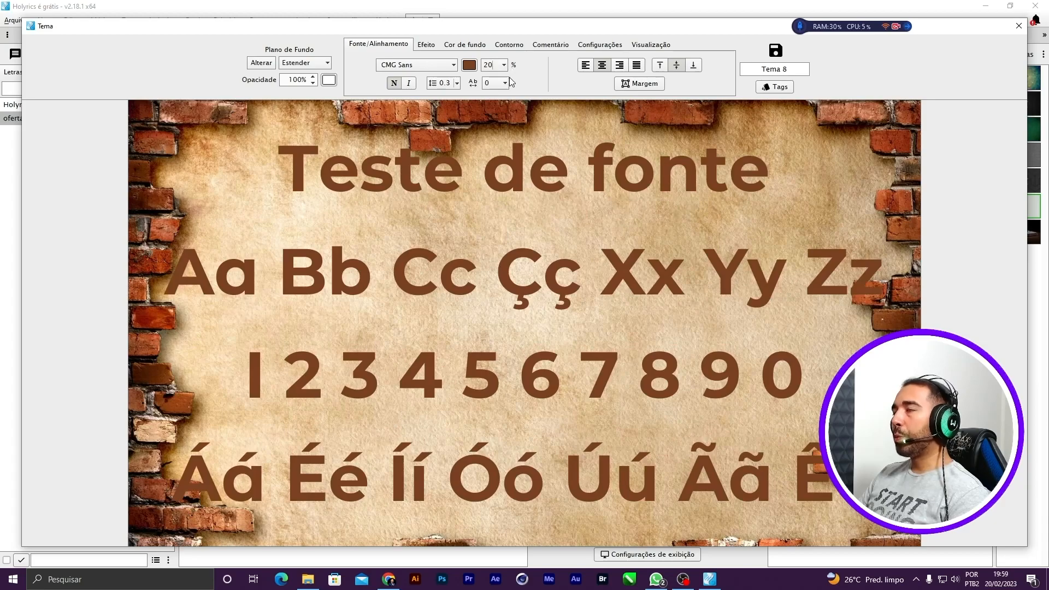
pyautogui.click(503, 64)
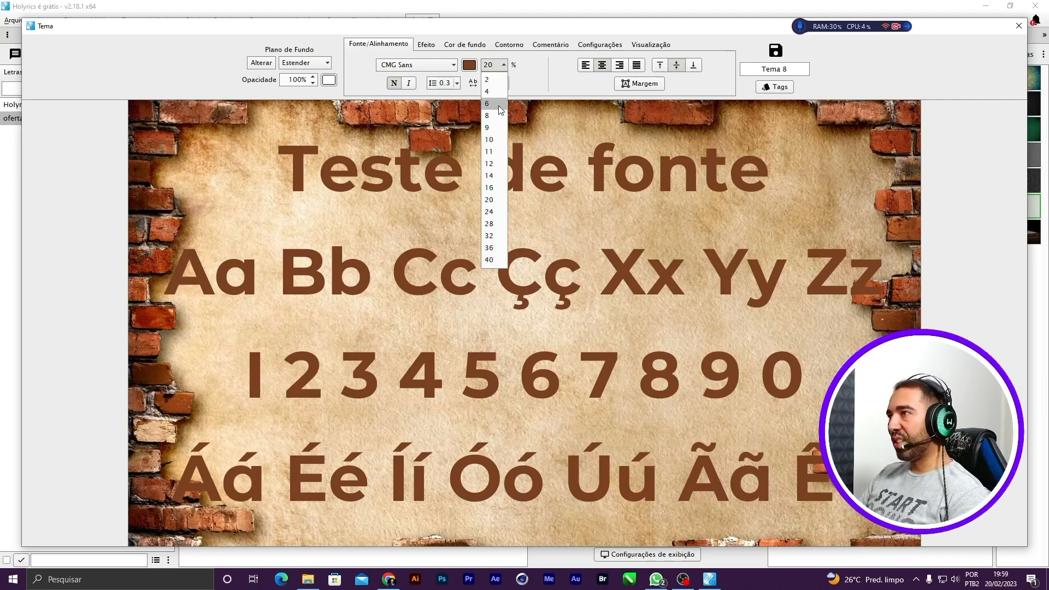
pyautogui.click(500, 189)
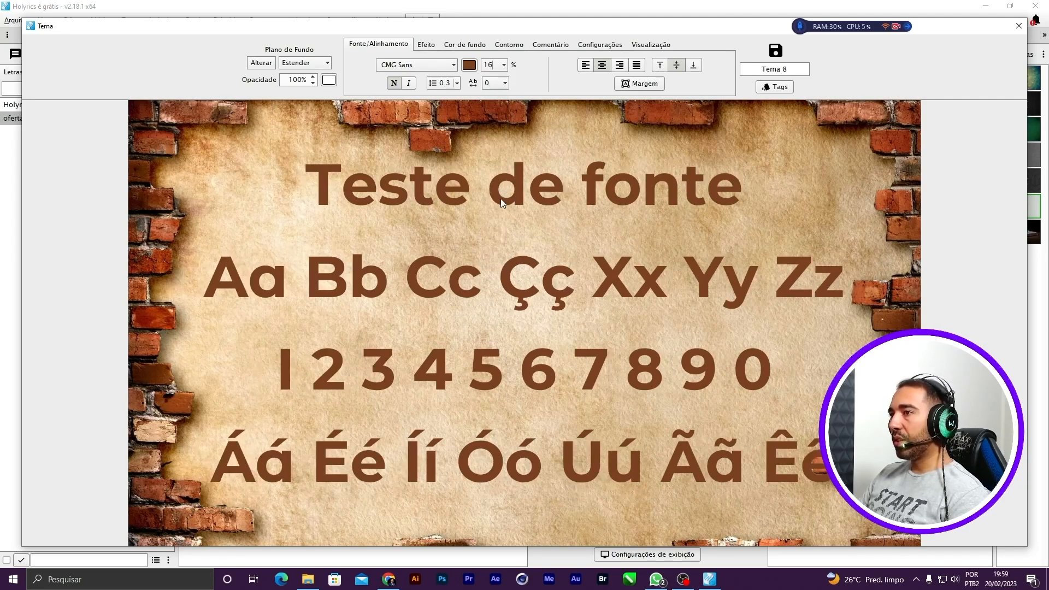
pyautogui.click(503, 64)
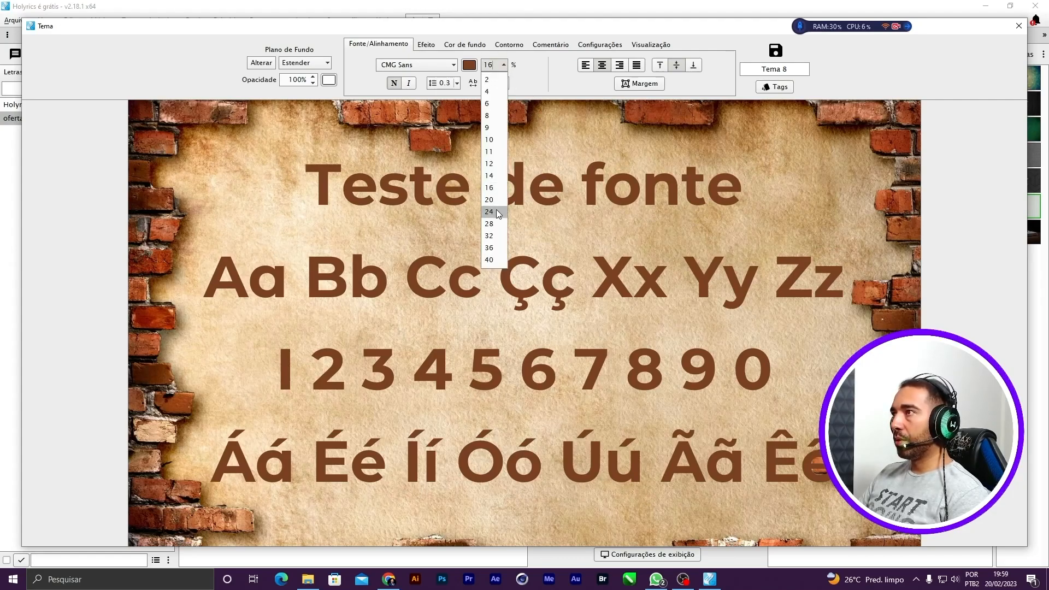
pyautogui.click(492, 177)
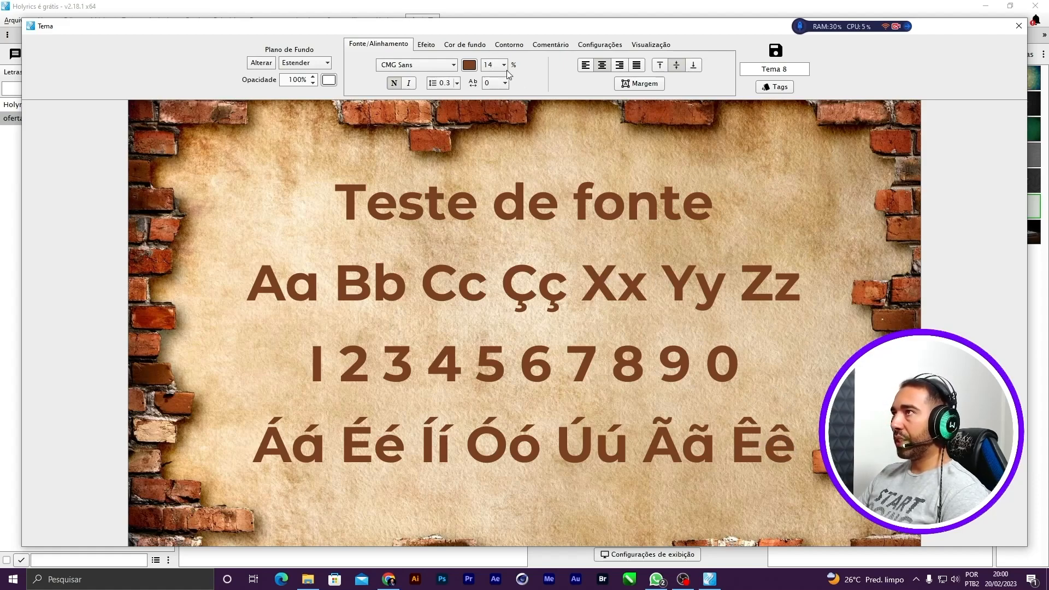
# - Give the theme's text a white FFFFFF glow (Brilho) with a value of 35
pyautogui.click(420, 44)
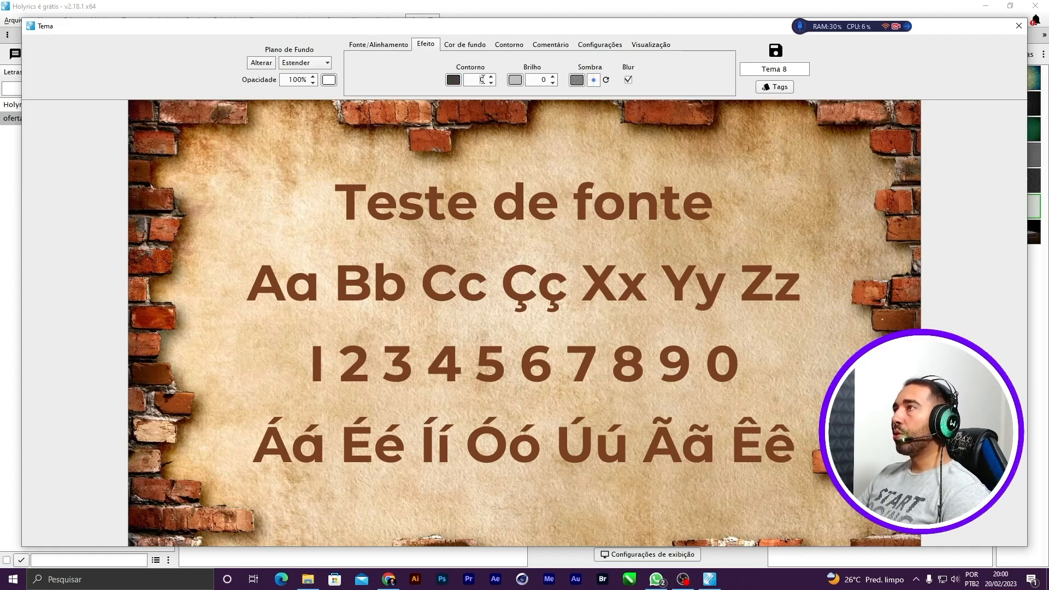
pyautogui.click(516, 81)
pyautogui.click(424, 214)
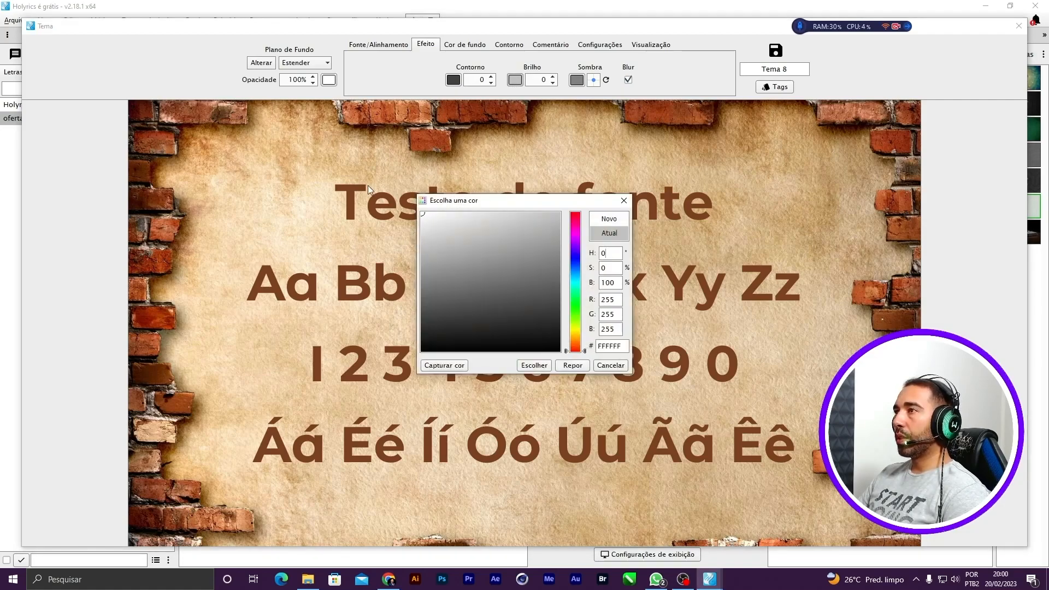
pyautogui.click(535, 366)
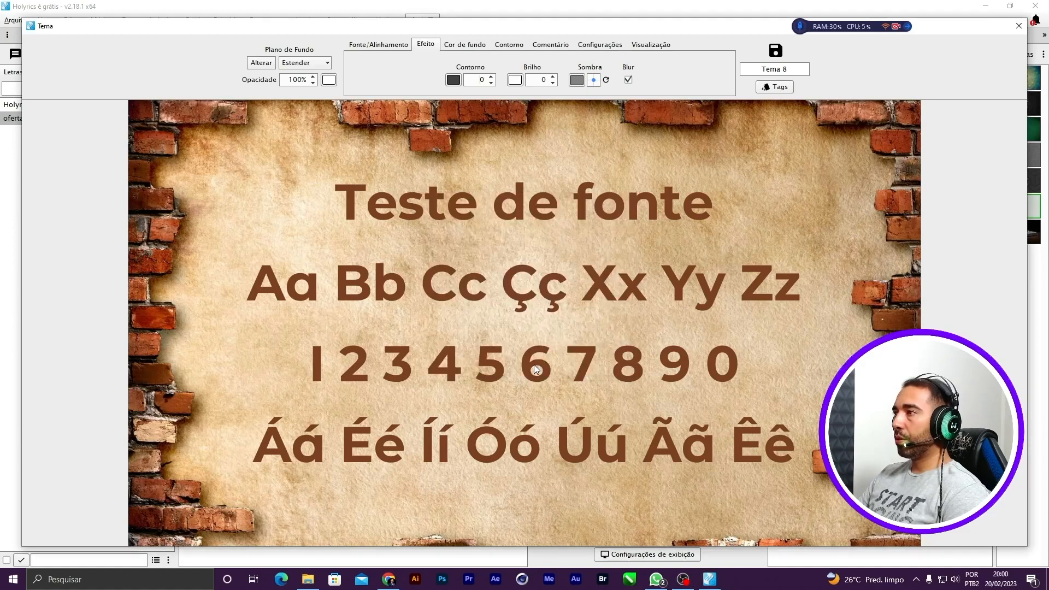
pyautogui.click(553, 77)
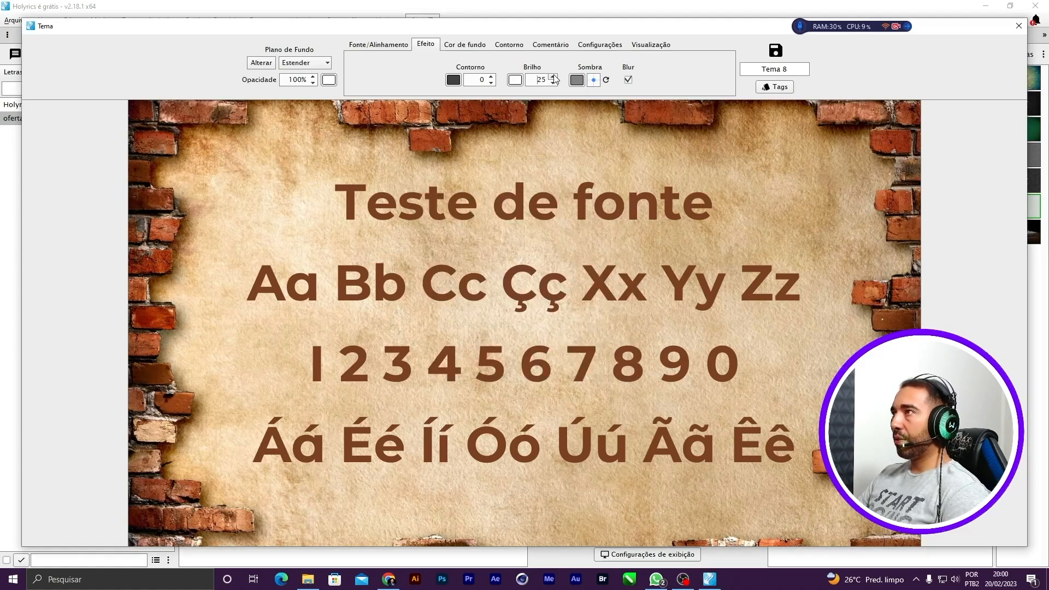
pyautogui.click(554, 77)
pyautogui.click(554, 77)
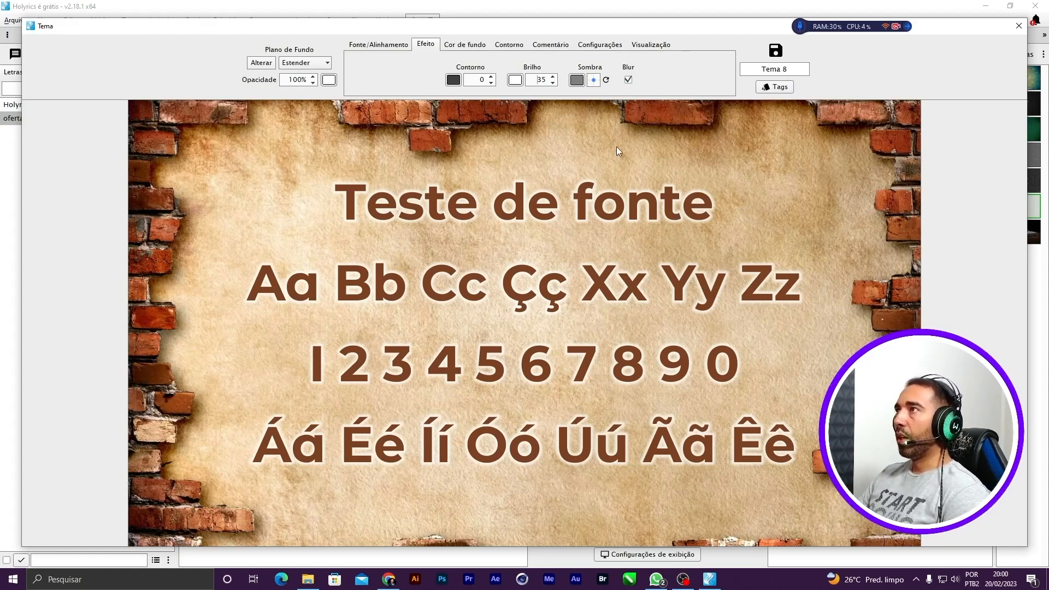
# - Review the theme's background colour, outline, comment, general and display settings, and save the theme
pyautogui.click(454, 46)
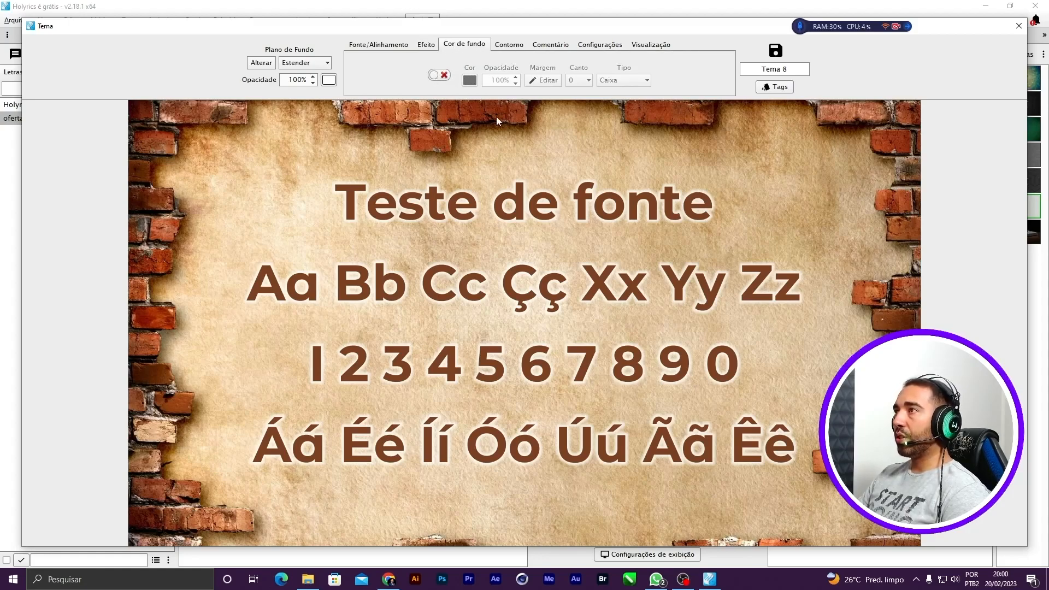
pyautogui.click(514, 47)
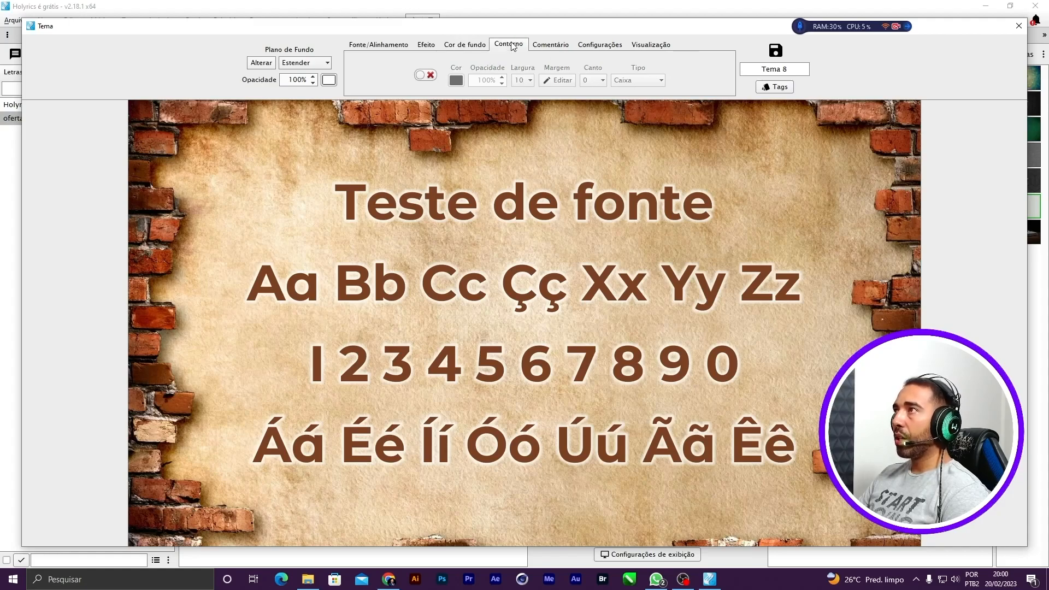
pyautogui.click(545, 48)
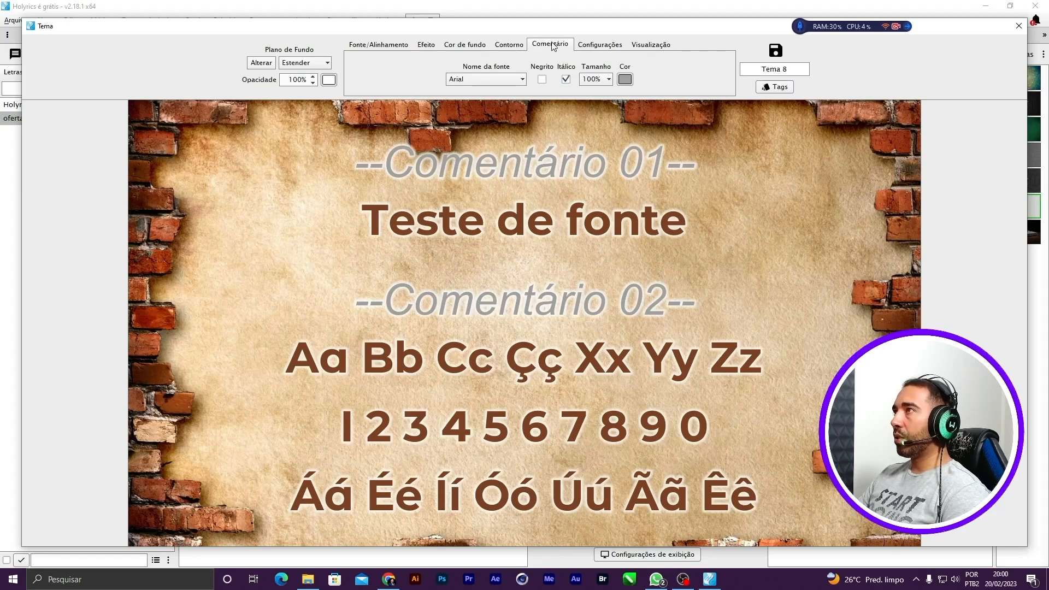
pyautogui.click(513, 47)
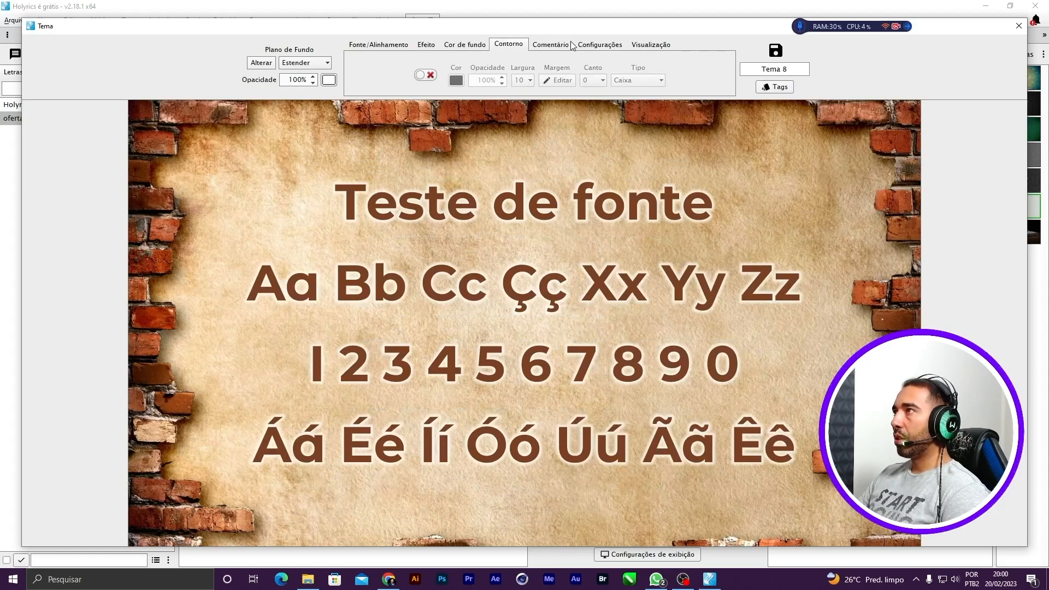
pyautogui.click(590, 46)
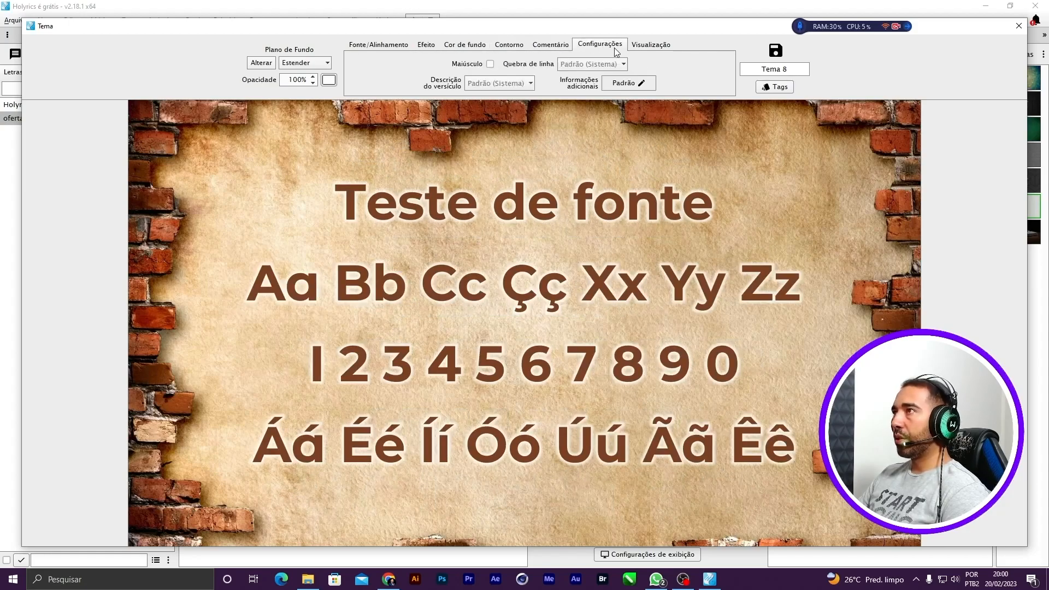
pyautogui.click(651, 49)
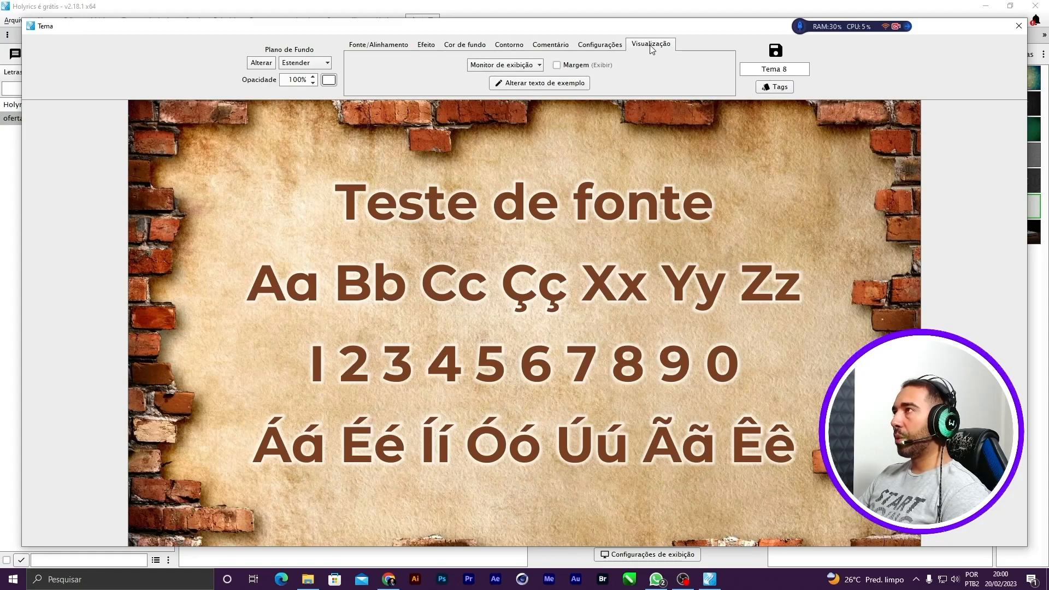
pyautogui.click(598, 46)
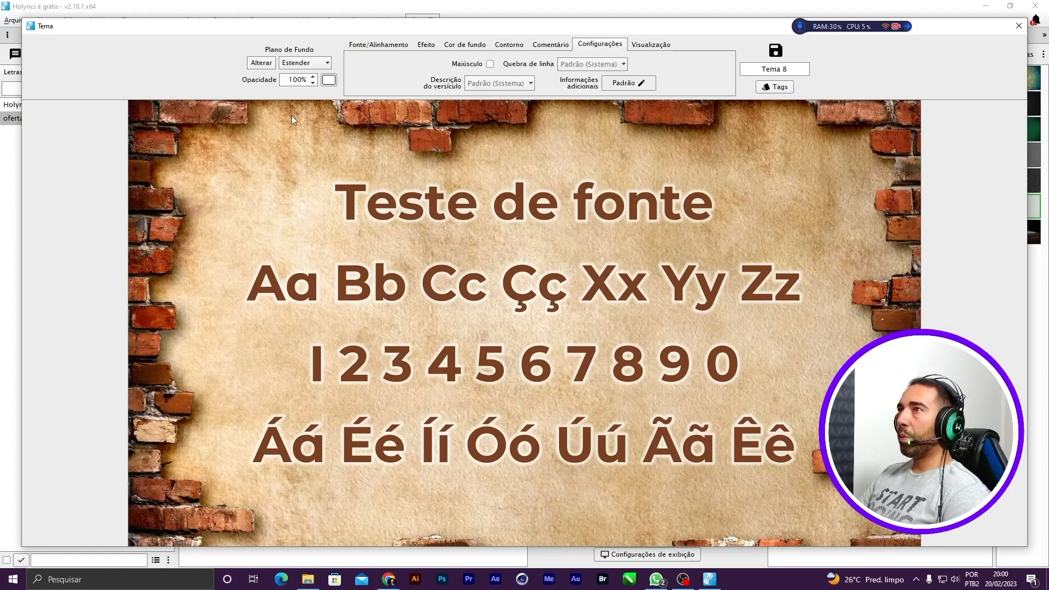
pyautogui.click(775, 52)
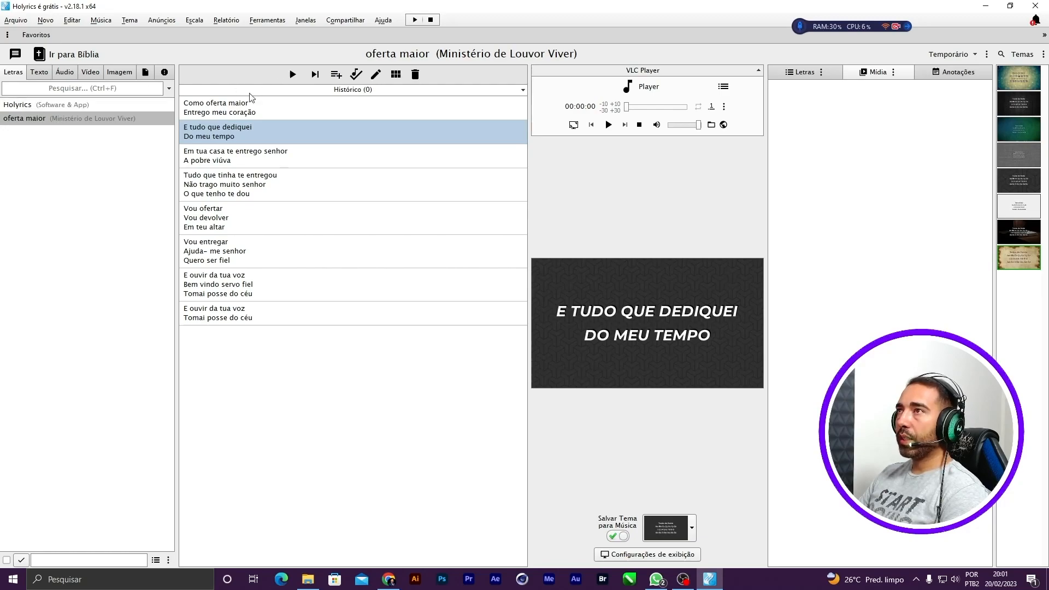
# - Apply the custom parchment theme Tema 8 to the song "oferta maior" in the song editor, and save the song
pyautogui.click(376, 75)
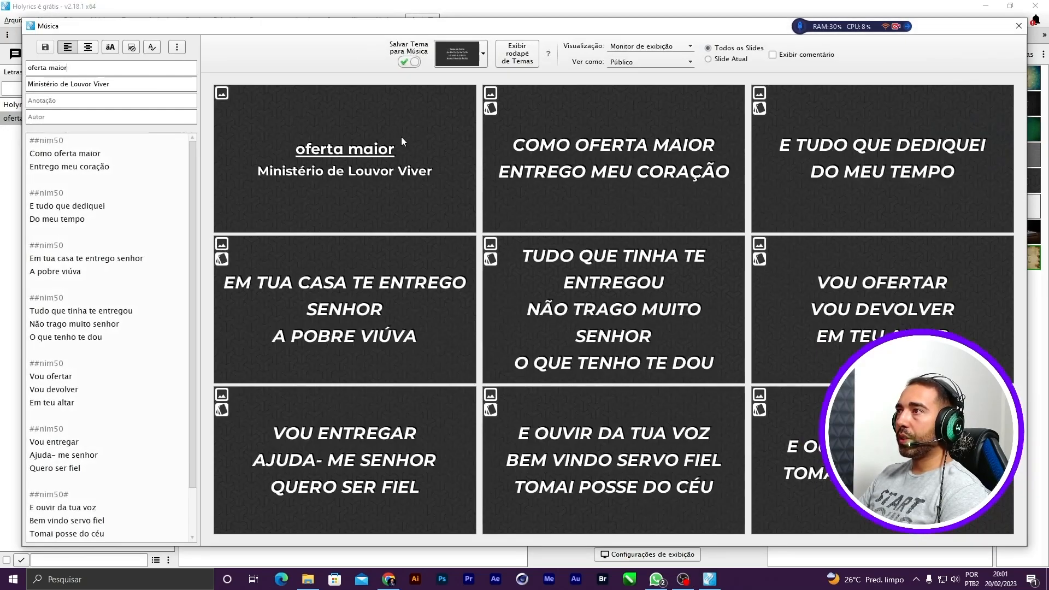
pyautogui.click(466, 56)
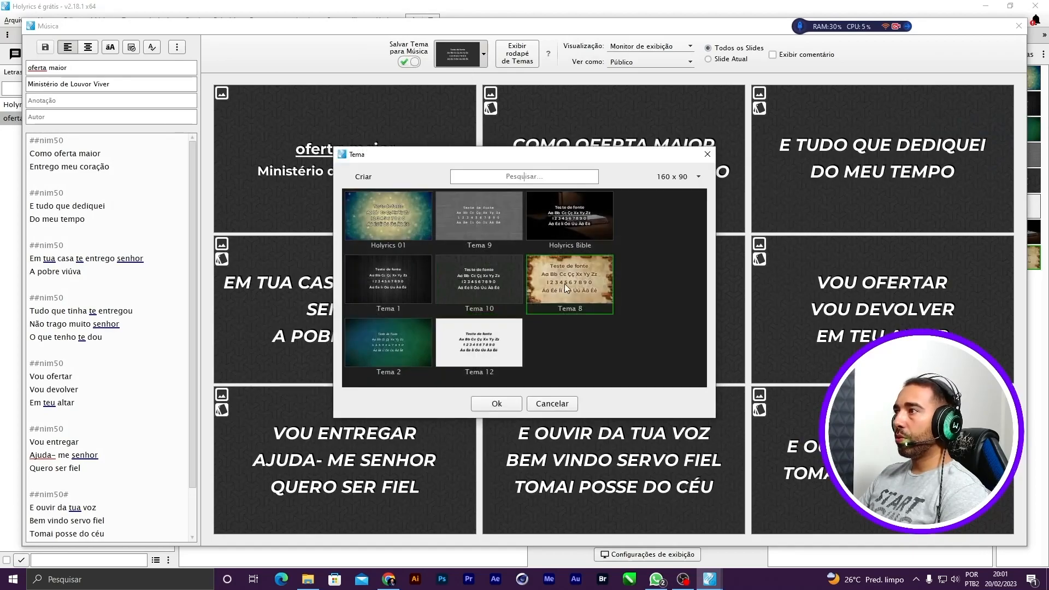
pyautogui.click(496, 403)
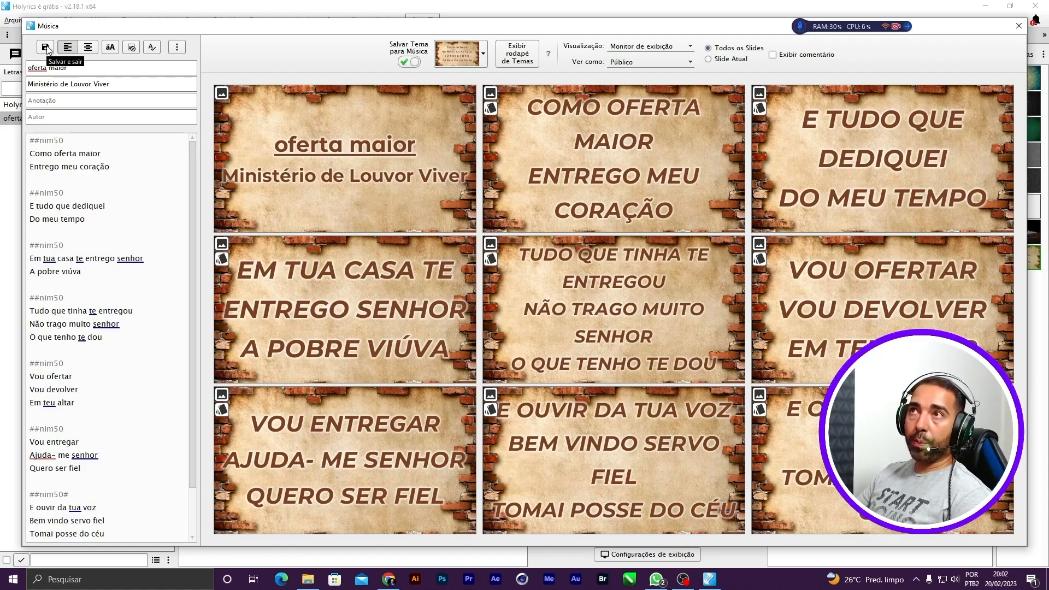
pyautogui.click(46, 47)
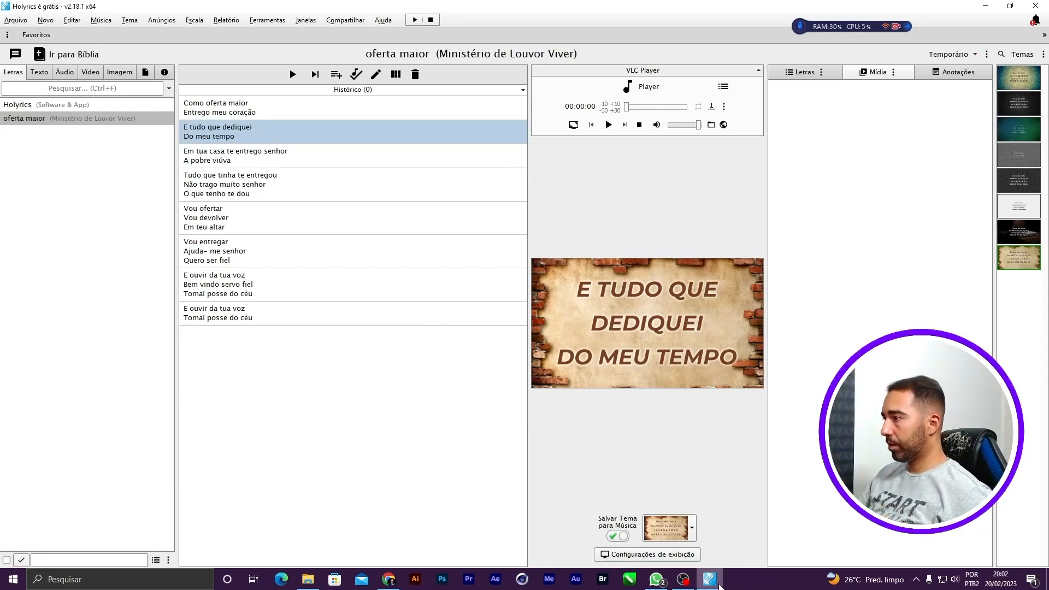
pyautogui.click(683, 579)
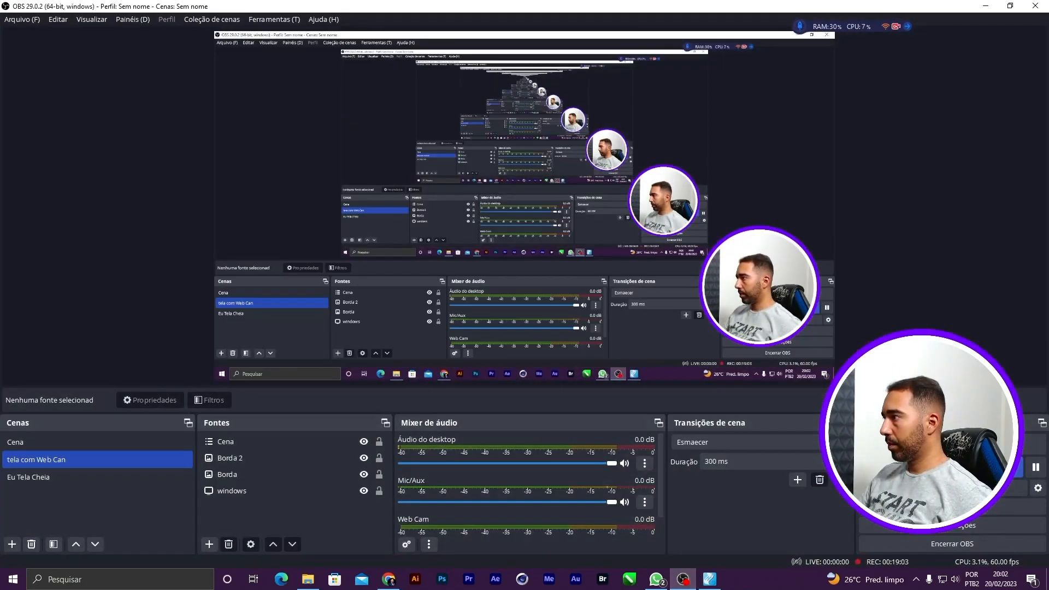